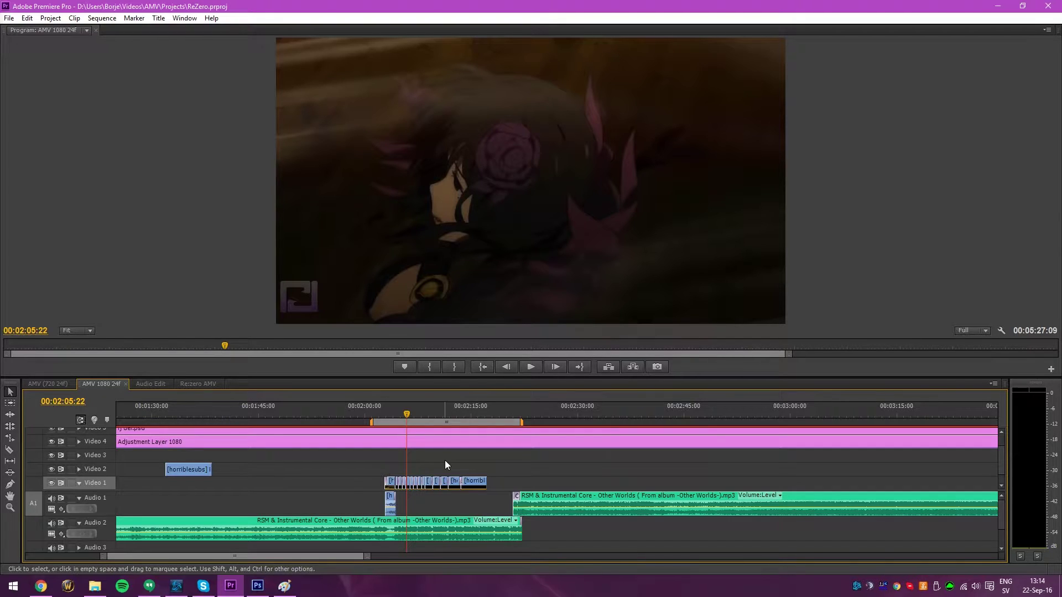
# - Scroll the timeline up to Video 5 and select the rj del.psd and Adjustment Layer 1080 clips
pyautogui.scroll(1, 445, 460)
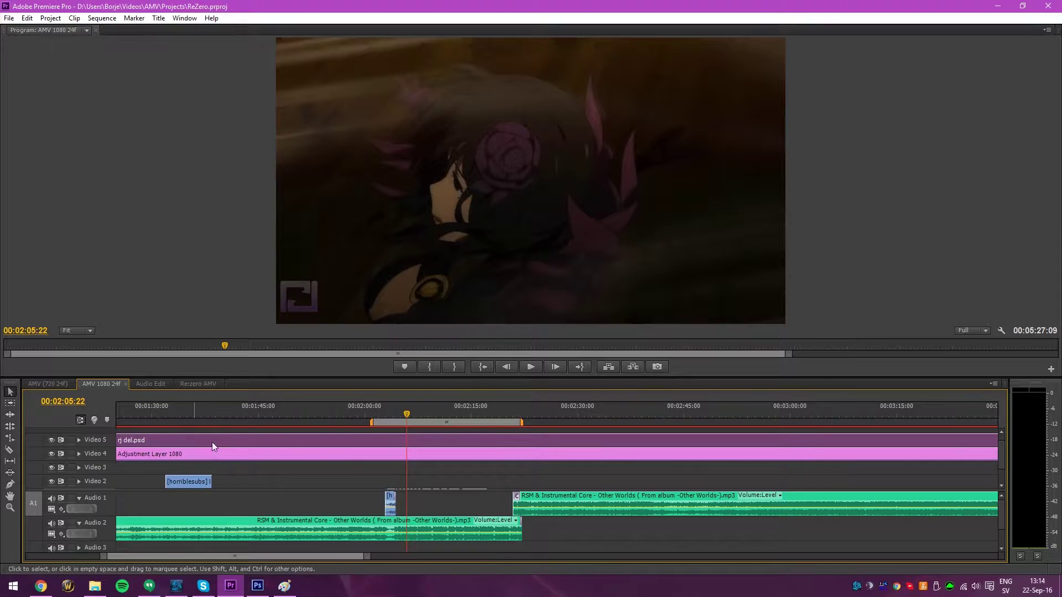
pyautogui.scroll(-1, 415, 462)
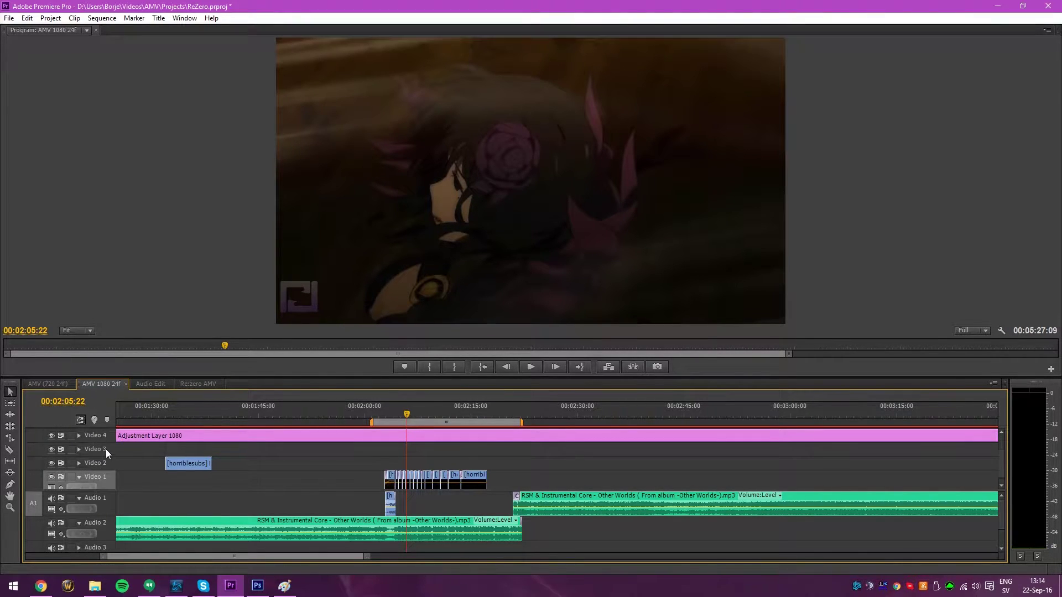
pyautogui.scroll(1, 213, 476)
pyautogui.scroll(1, 303, 482)
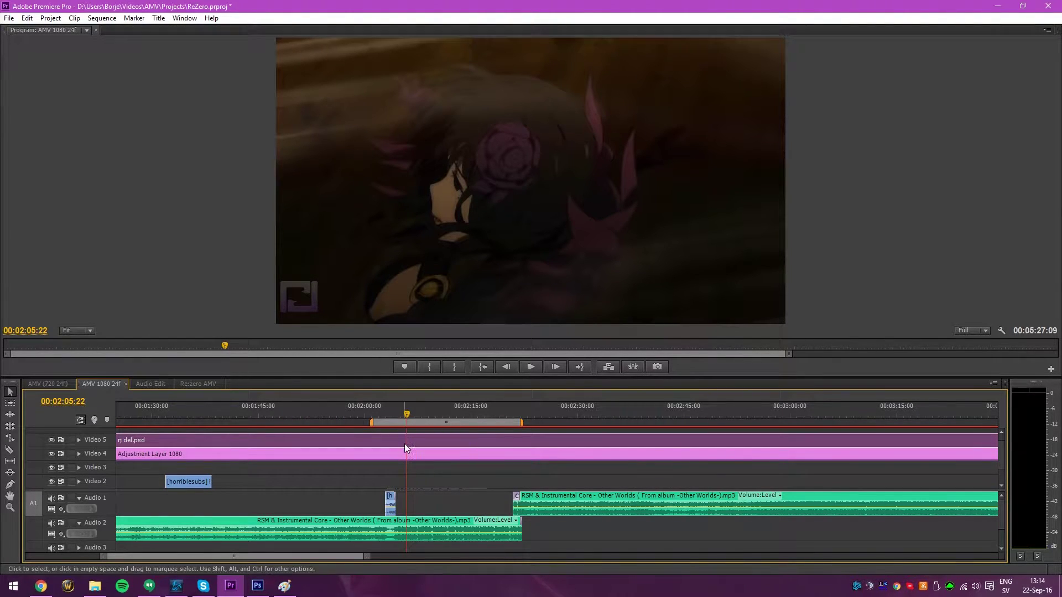
pyautogui.click(388, 442)
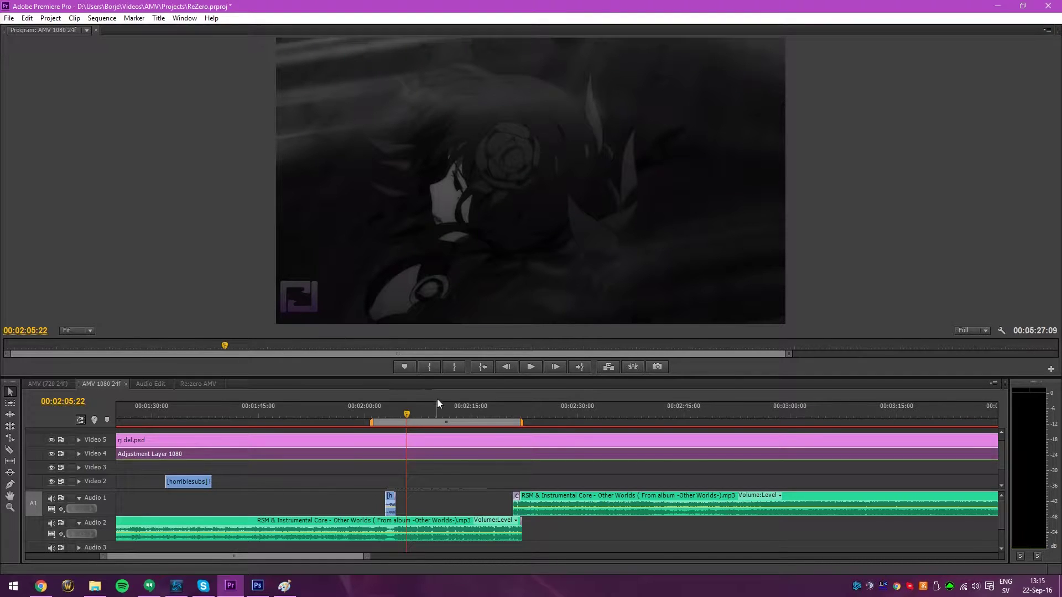
pyautogui.click(412, 453)
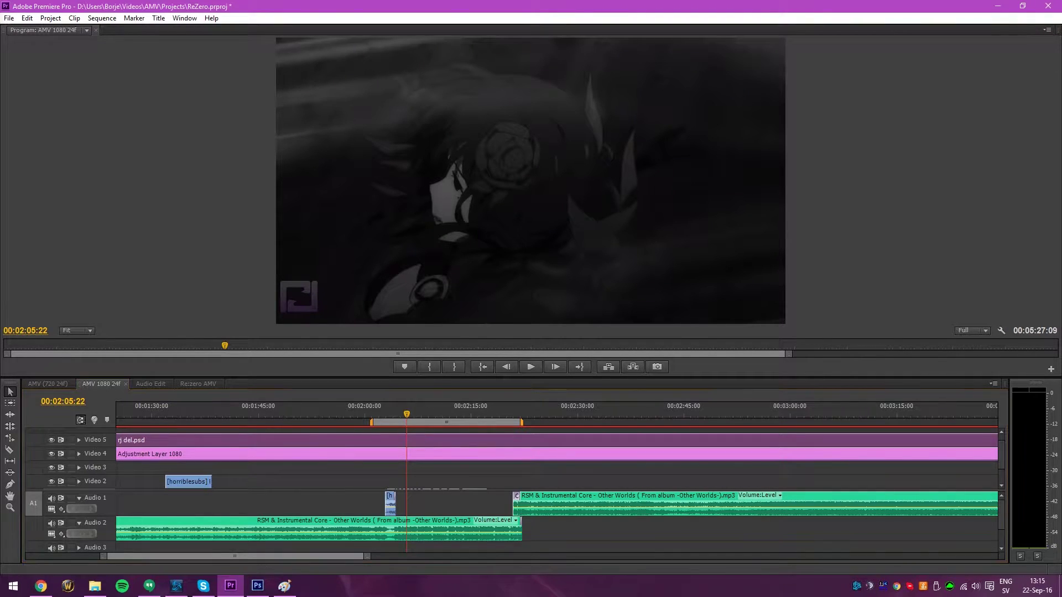
# - Inspect the watermark clip's Opacity in Effect Controls and preview the corner logo at 00:02:12:18
pyautogui.hotkey('shift', '5')
pyautogui.moveTo(181, 171); pyautogui.dragTo(186, 156)
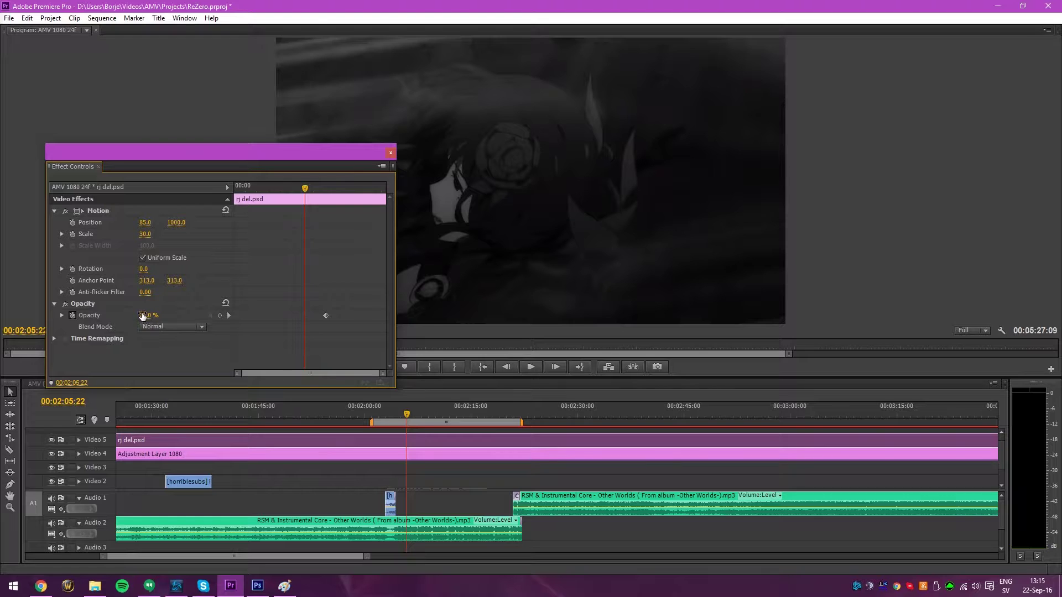
pyautogui.moveTo(297, 150); pyautogui.dragTo(131, 156)
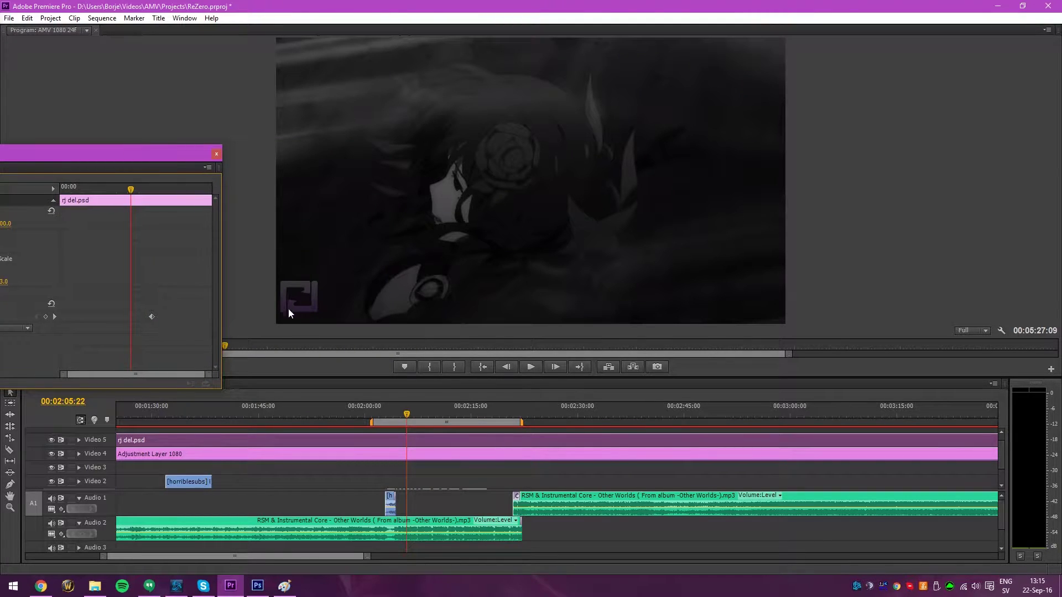
pyautogui.moveTo(423, 413); pyautogui.dragTo(452, 414)
pyautogui.hotkey('shift', '5')
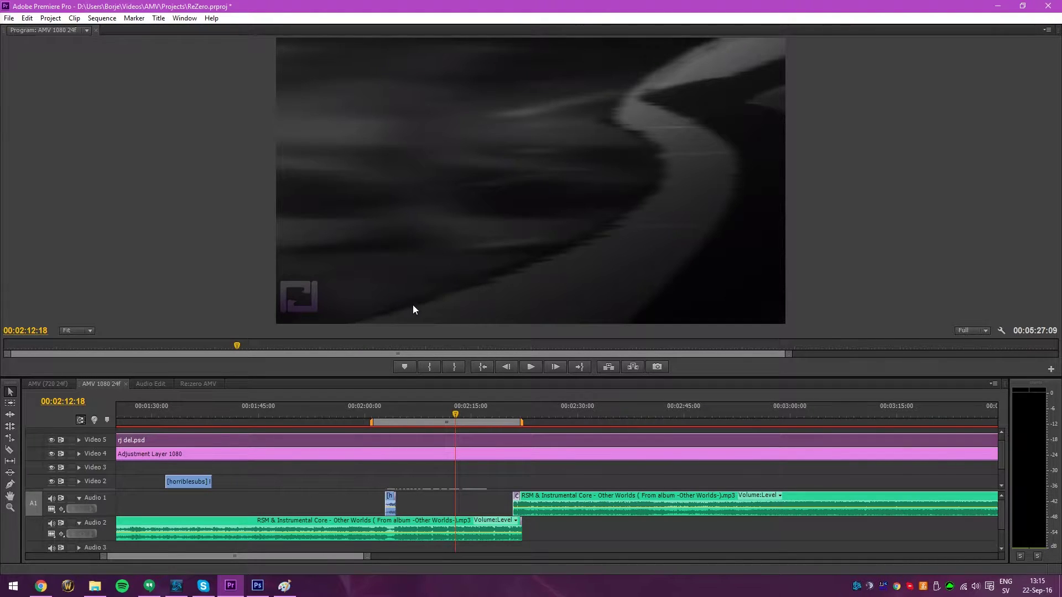
# - In Photoshop, create a new 300 x 250 px document from the Web preset's Medium Rectangle size
pyautogui.click(258, 586)
pyautogui.click(284, 586)
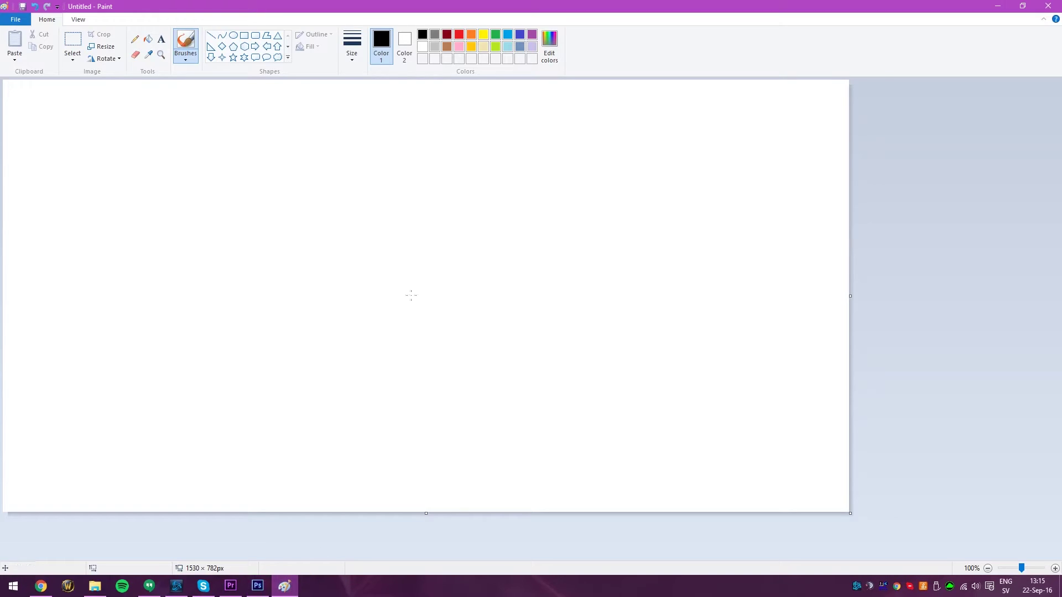
pyautogui.click(267, 586)
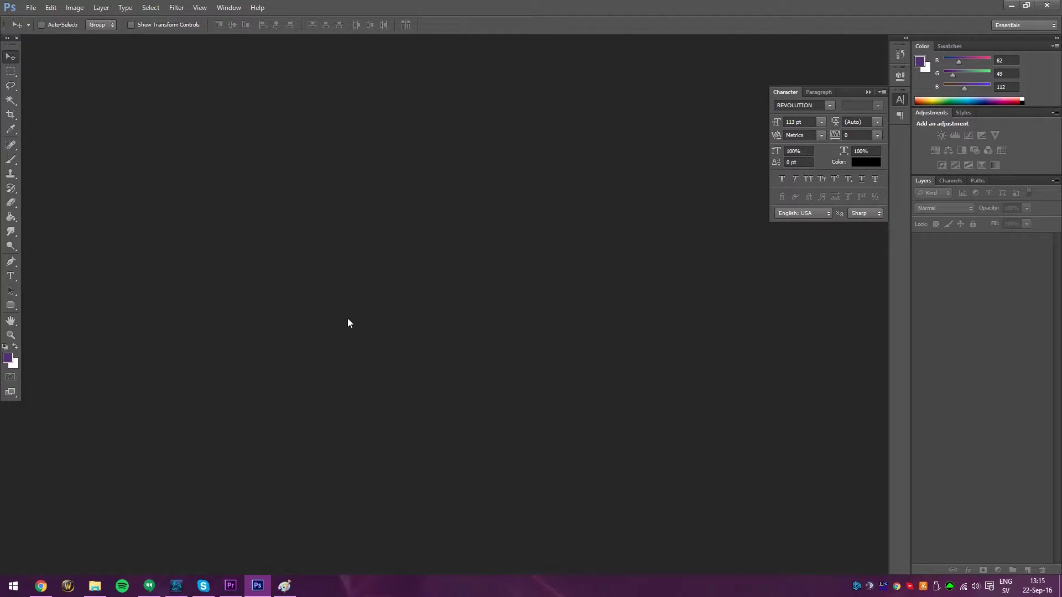
pyautogui.click(31, 8)
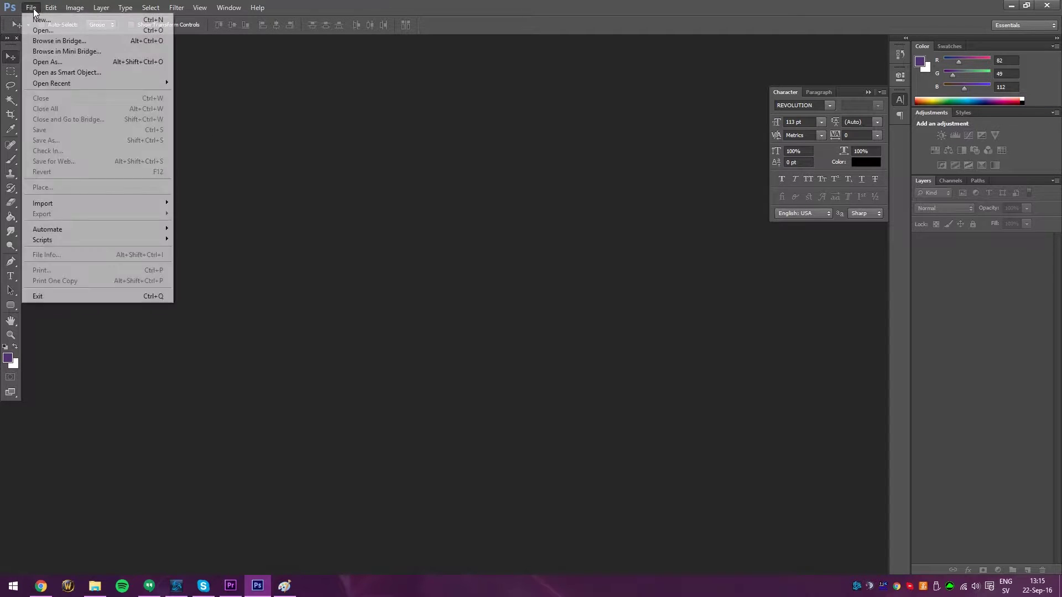
pyautogui.click(36, 20)
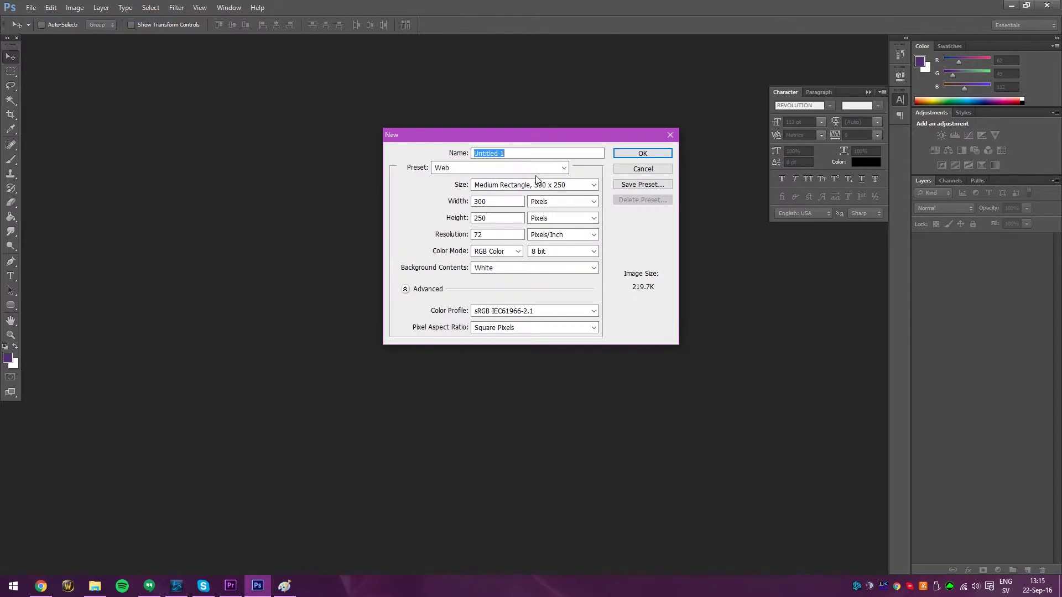
pyautogui.click(559, 169)
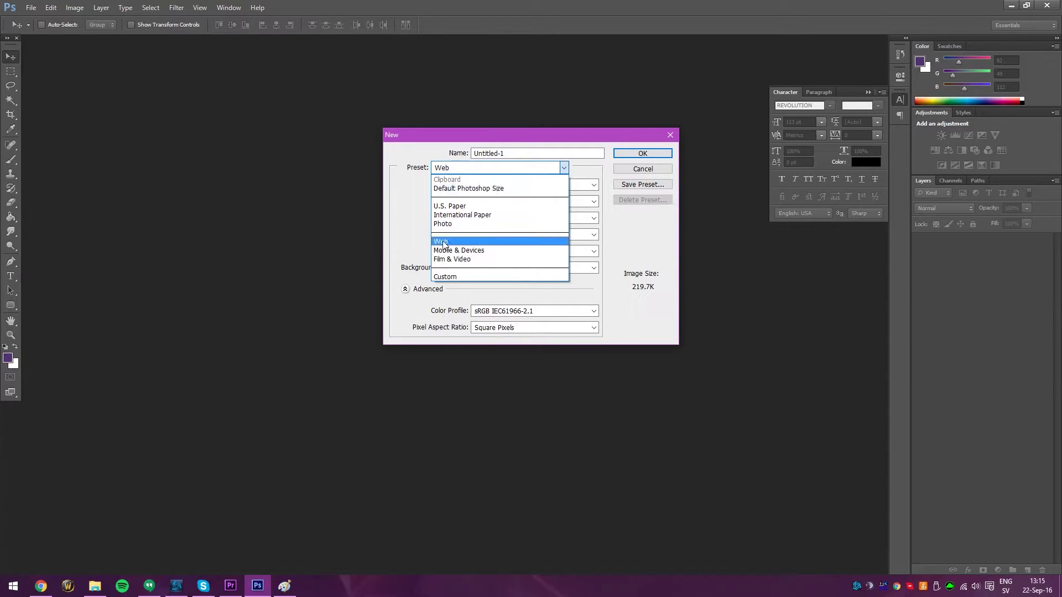
pyautogui.click(454, 247)
pyautogui.click(593, 185)
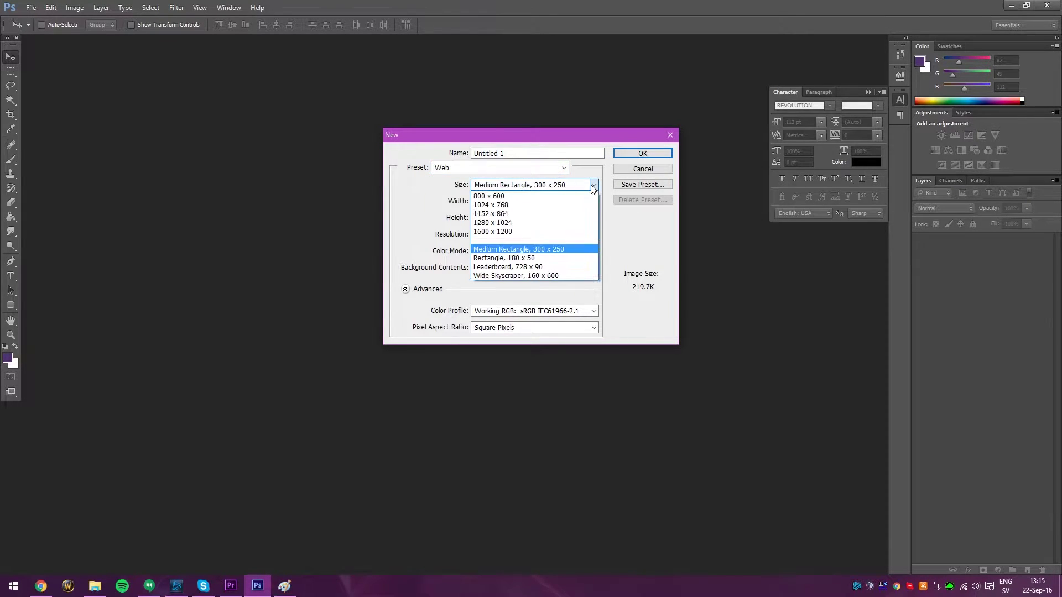
pyautogui.click(547, 253)
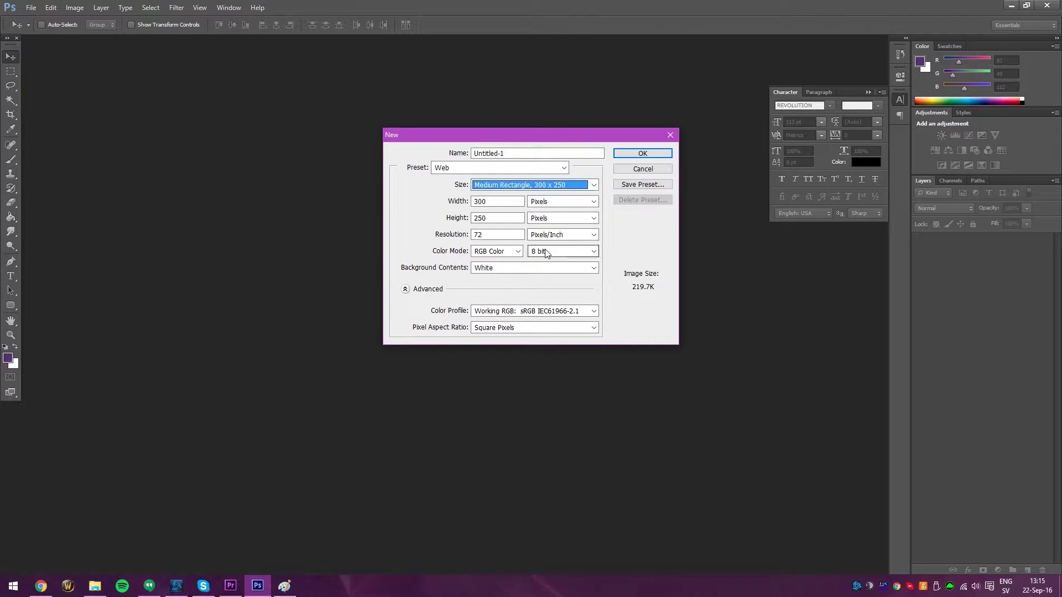
pyautogui.click(634, 157)
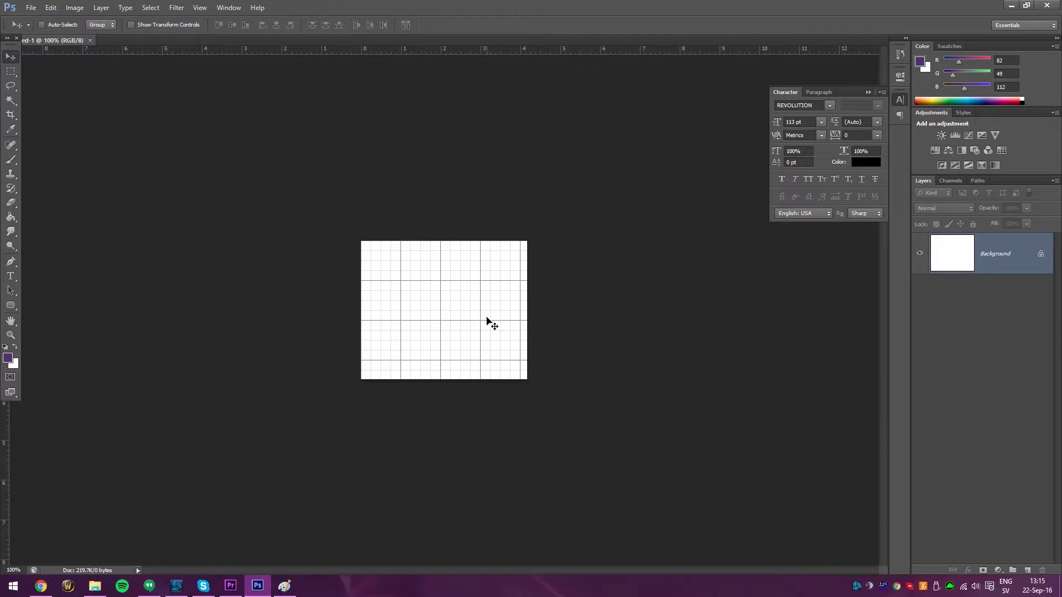
# - Hide the grid, type AMV on the canvas, and drag the text to the centre
pyautogui.hotkey('ctrl', "'")
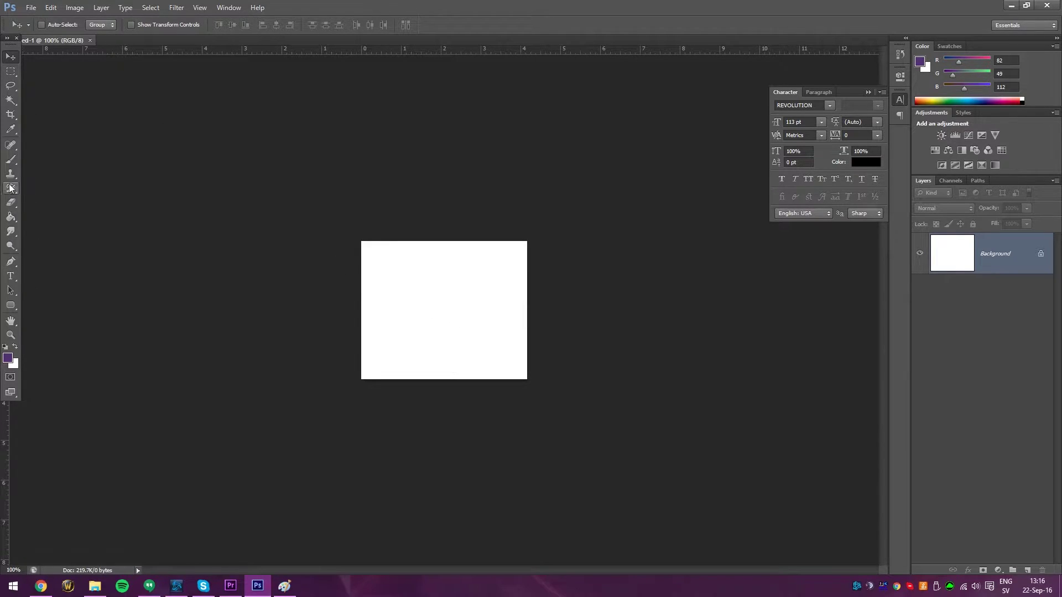
pyautogui.click(12, 277)
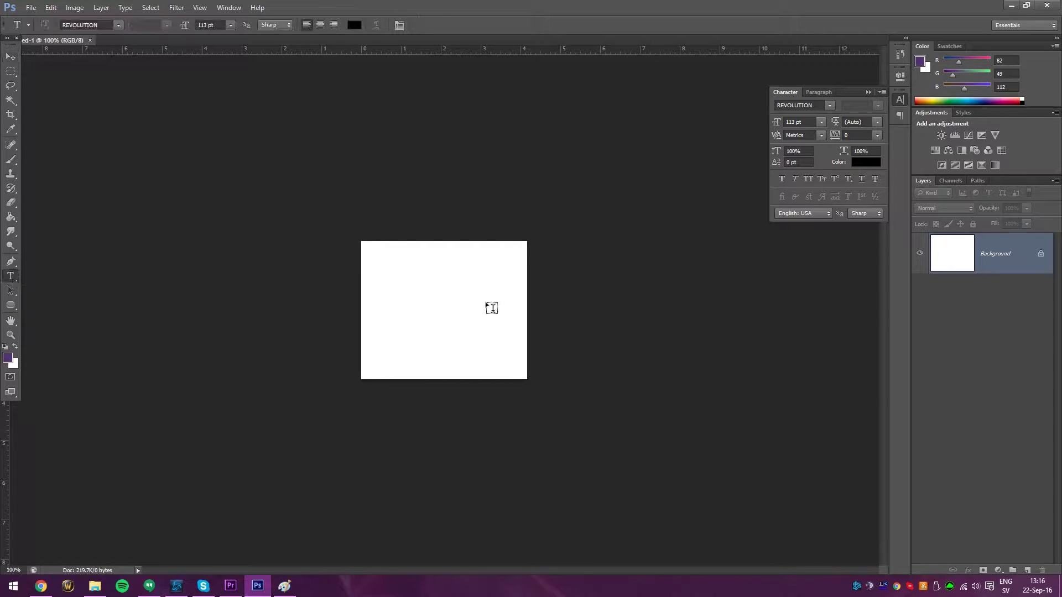
pyautogui.click(421, 305)
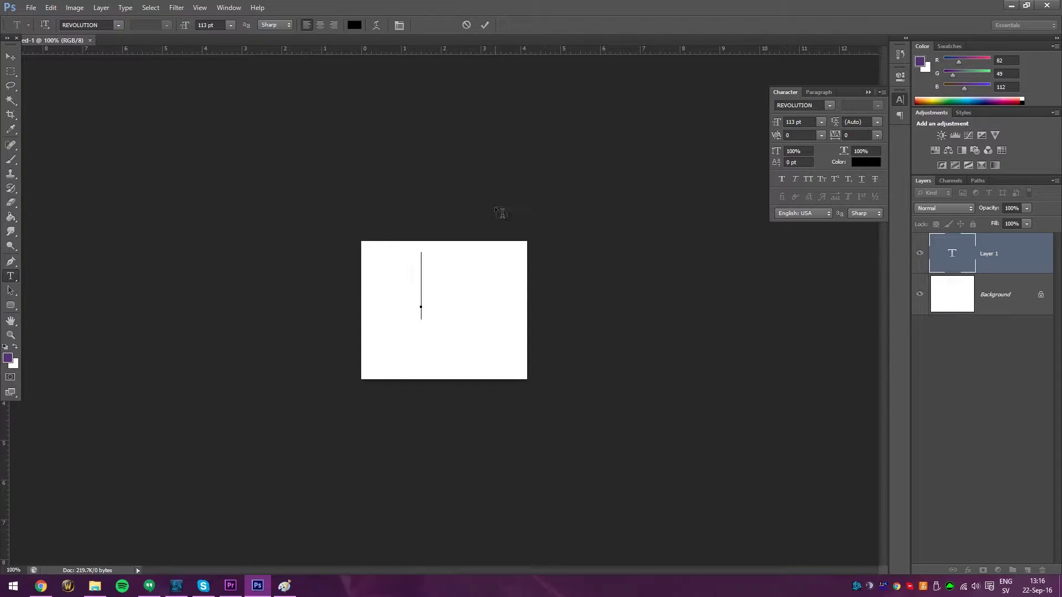
pyautogui.write('AMY')
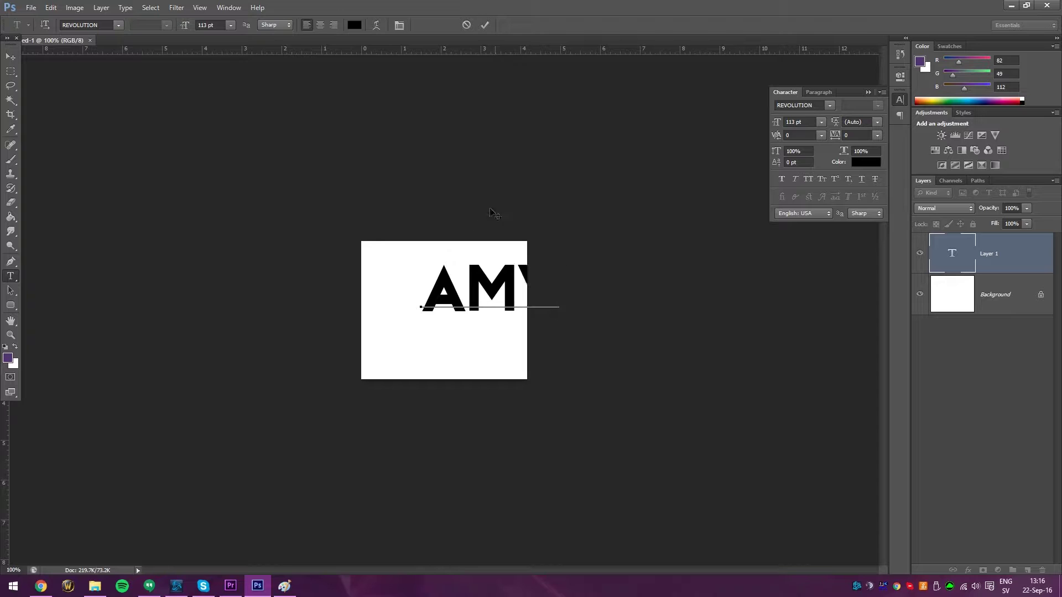
pyautogui.click(11, 56)
pyautogui.moveTo(456, 287); pyautogui.dragTo(449, 308)
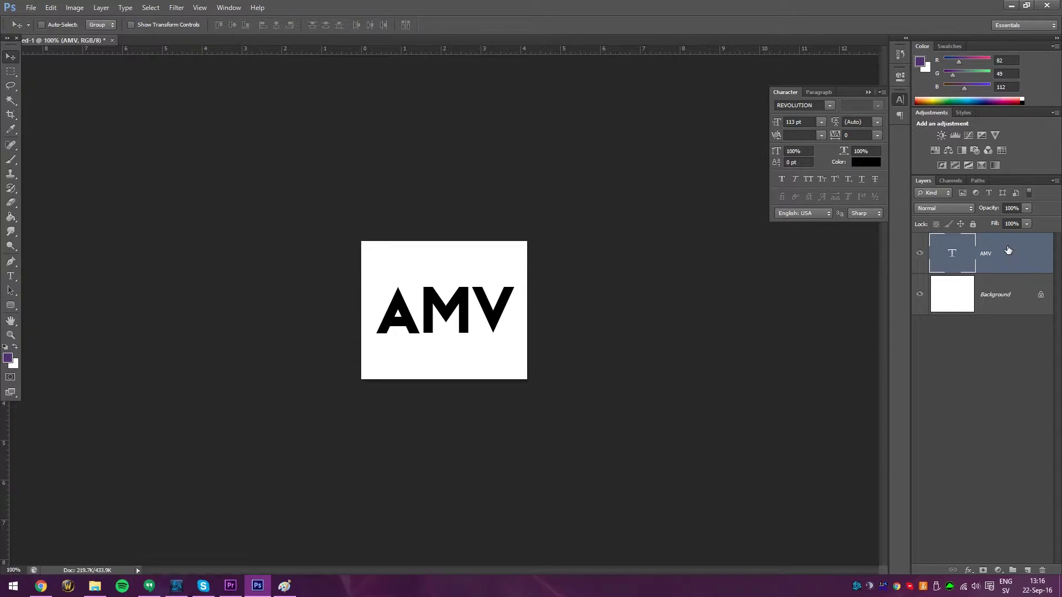
pyautogui.click(997, 290)
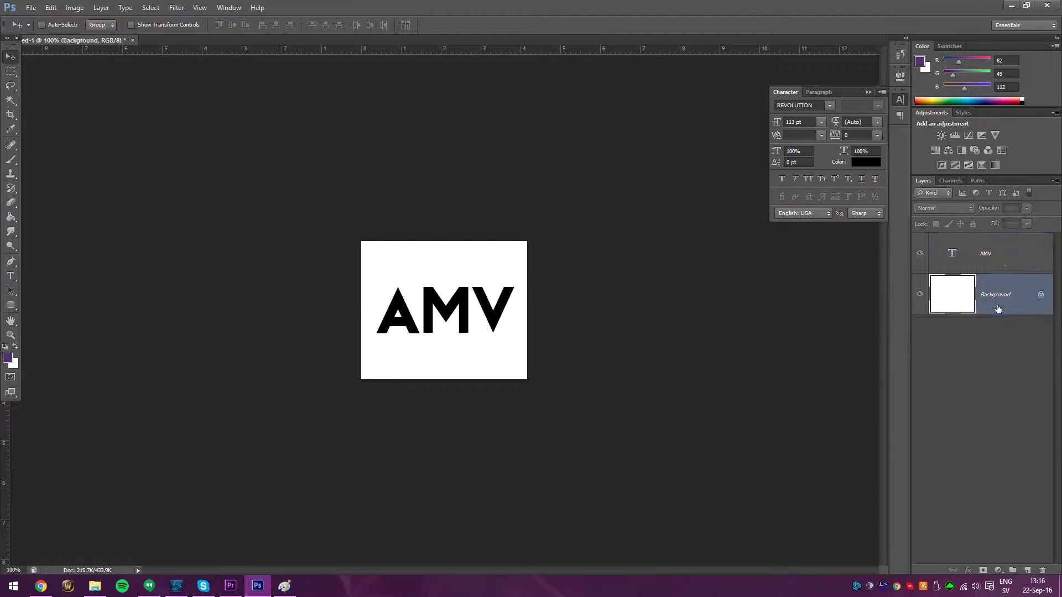
pyautogui.click(977, 261)
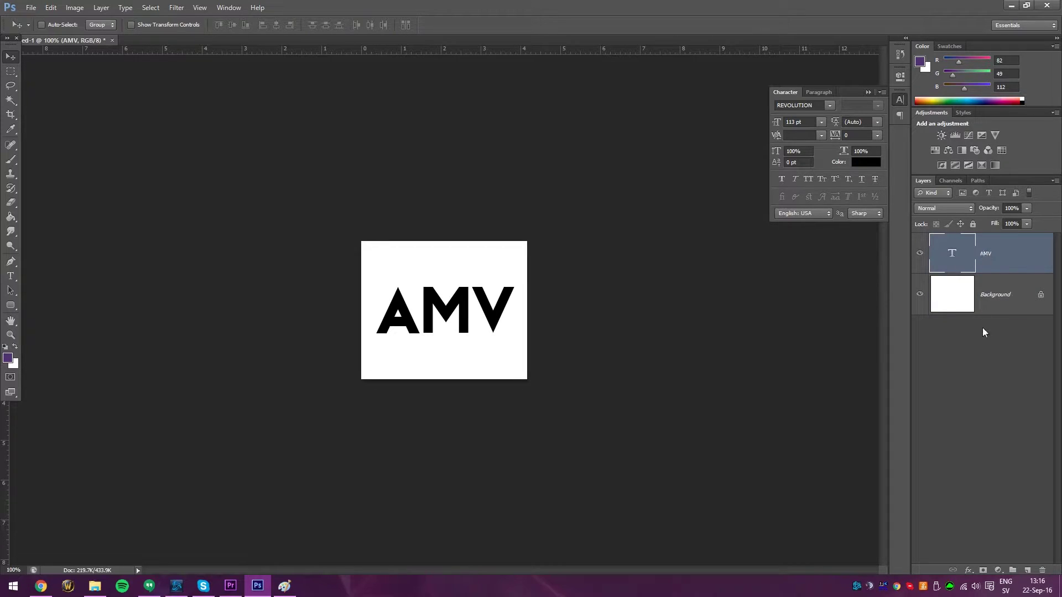
pyautogui.click(999, 293)
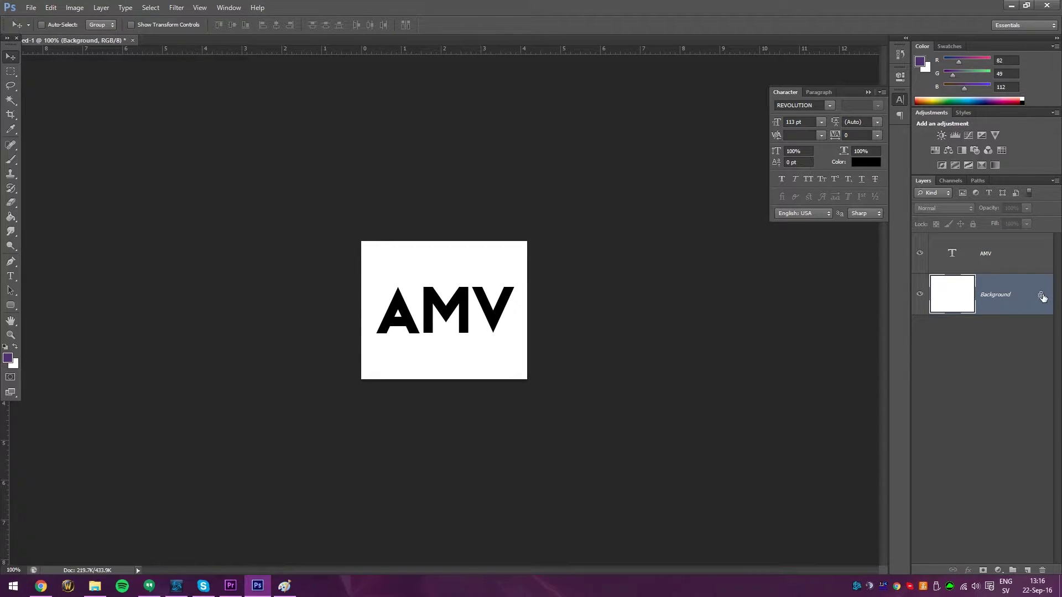
pyautogui.doubleClick(1010, 287)
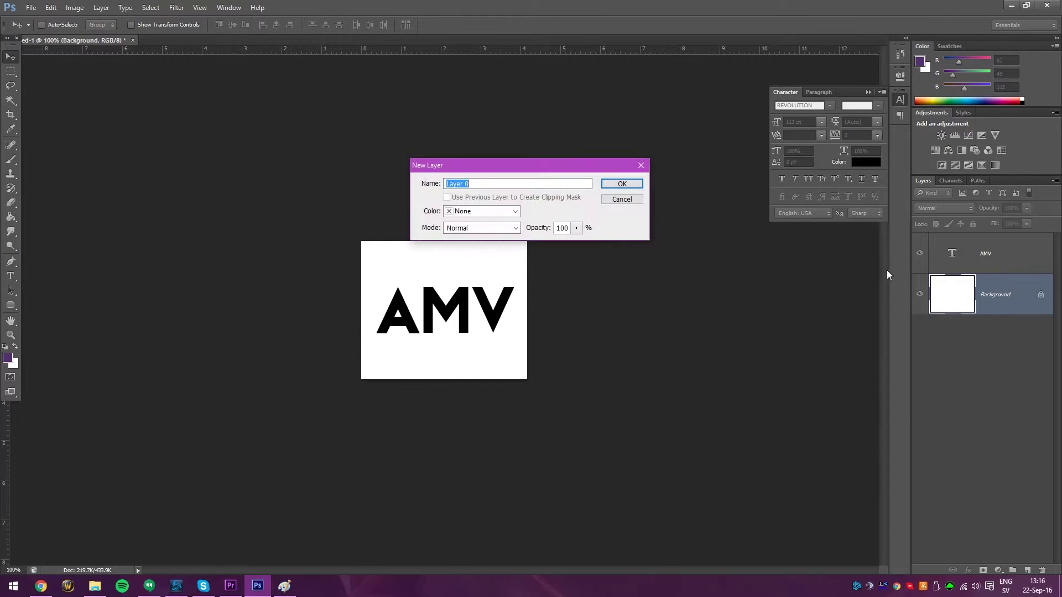
pyautogui.click(620, 185)
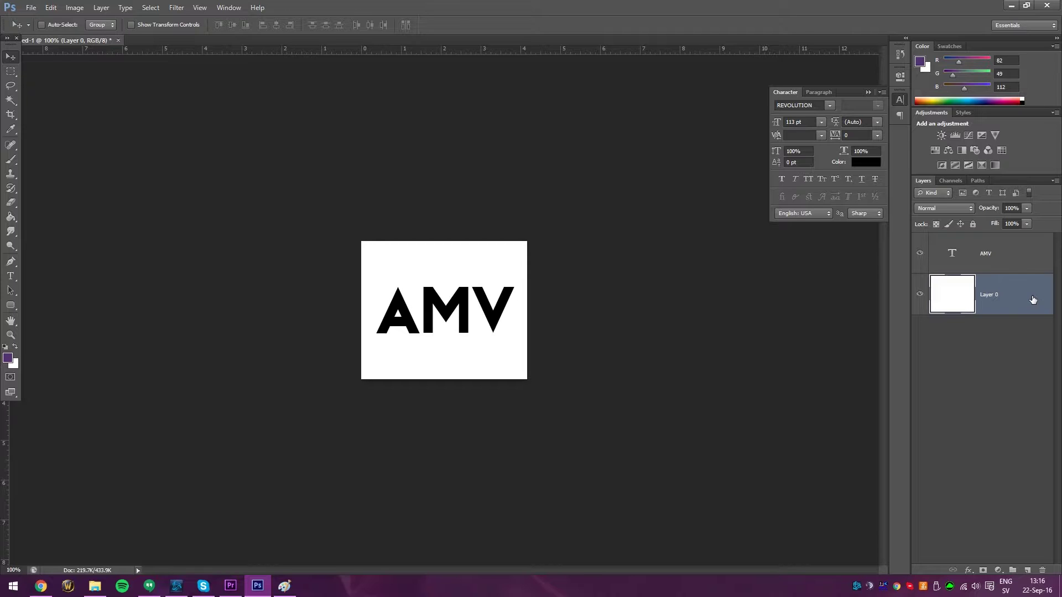
pyautogui.press('Delete')
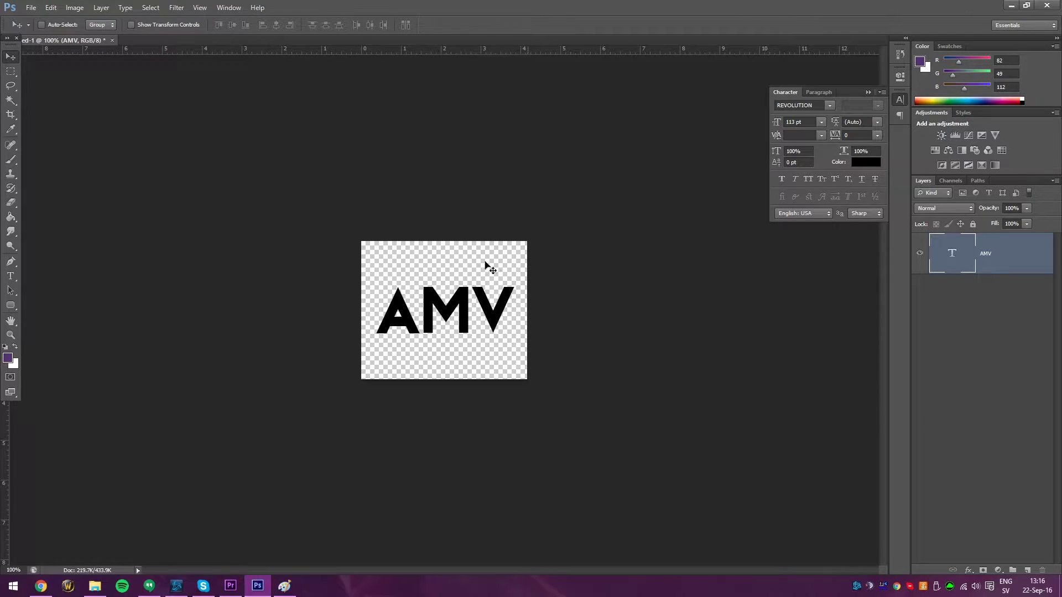
pyautogui.click(920, 253)
pyautogui.click(920, 254)
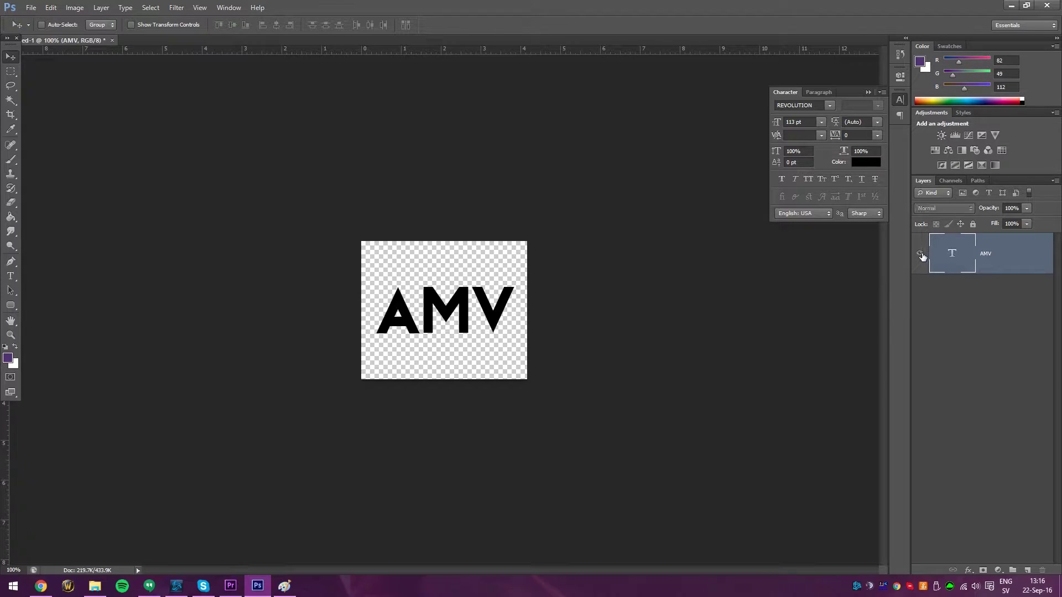
pyautogui.click(920, 253)
pyautogui.click(920, 253)
# - Save the artwork to the Desktop as WATERMARK.psd
pyautogui.click(31, 7)
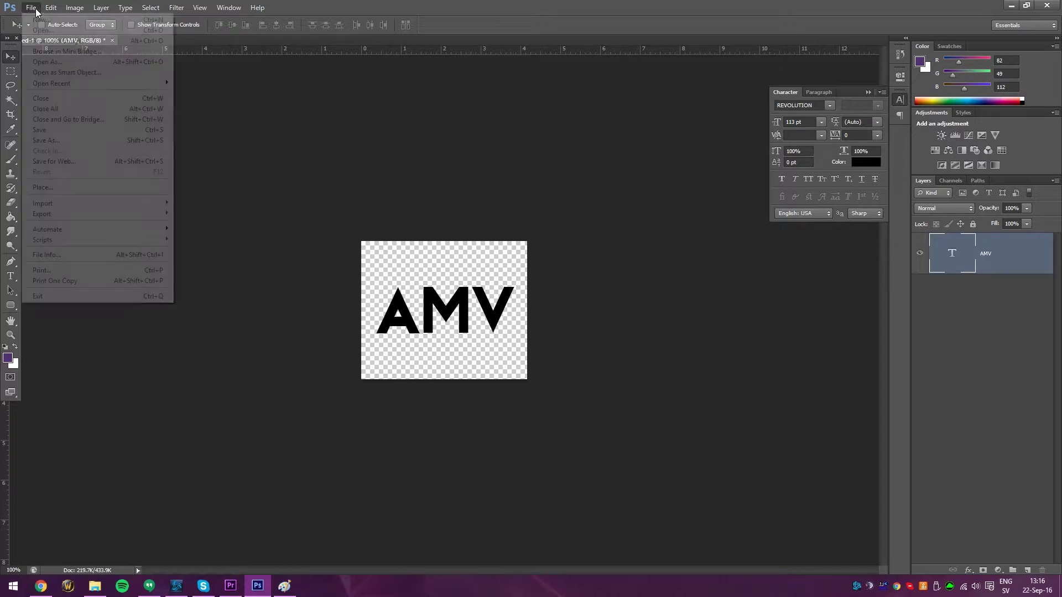
pyautogui.click(57, 140)
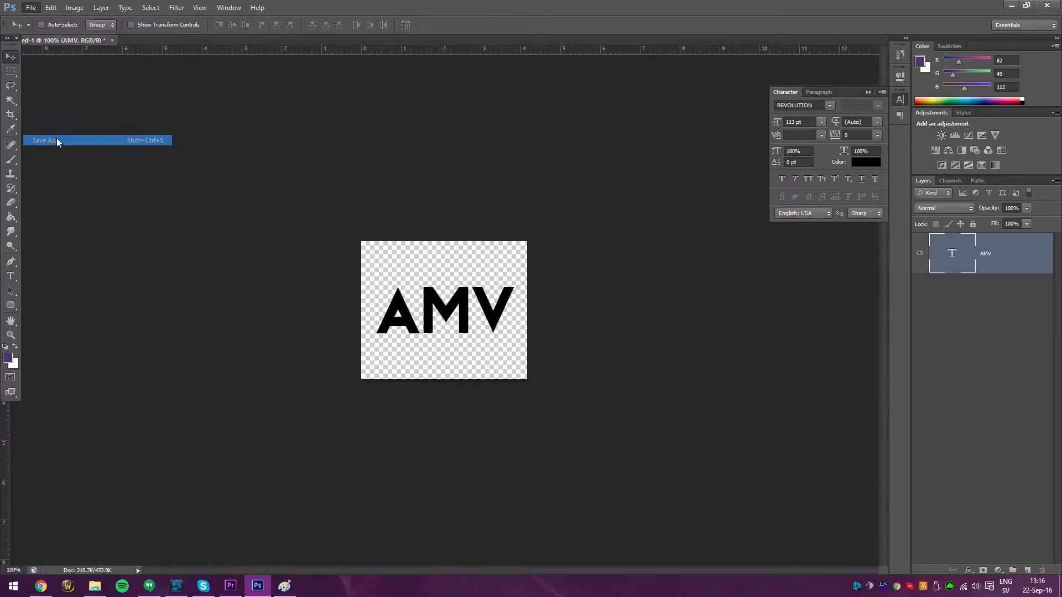
pyautogui.click(404, 157)
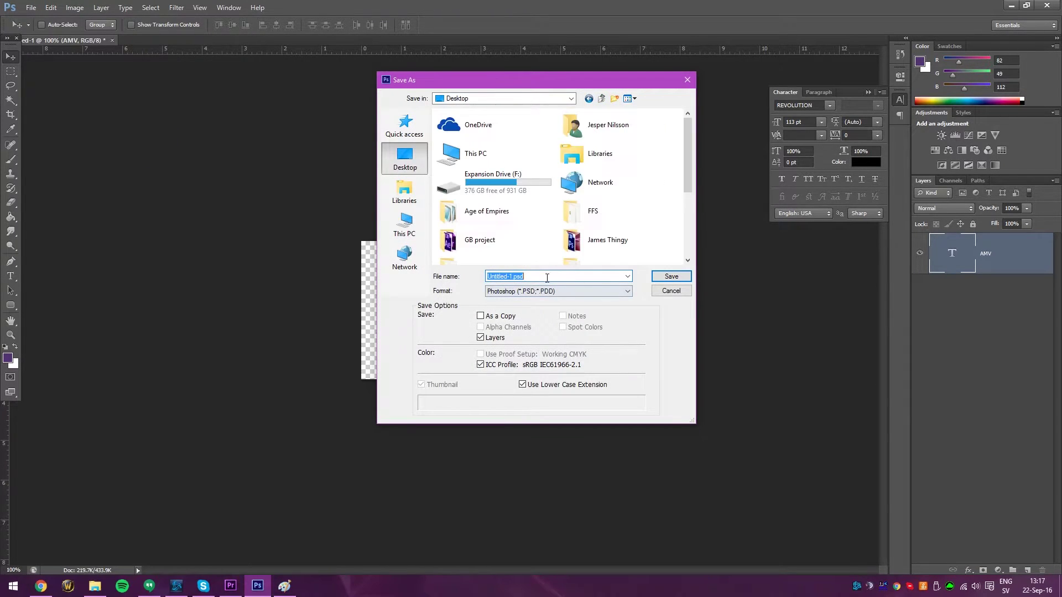
pyautogui.write('WATERMARK')
pyautogui.press('Return')
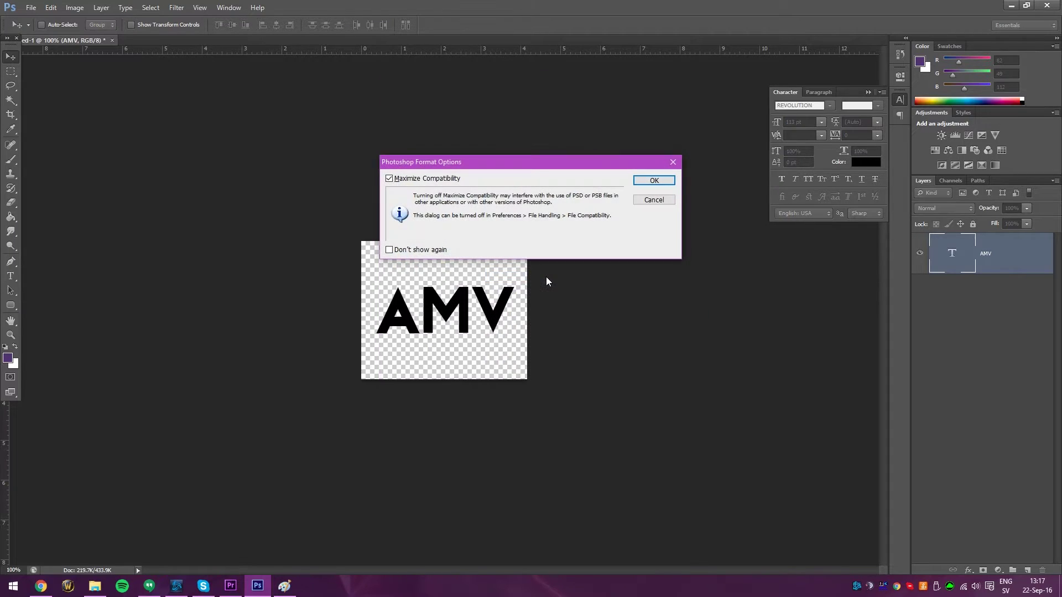
pyautogui.click(654, 184)
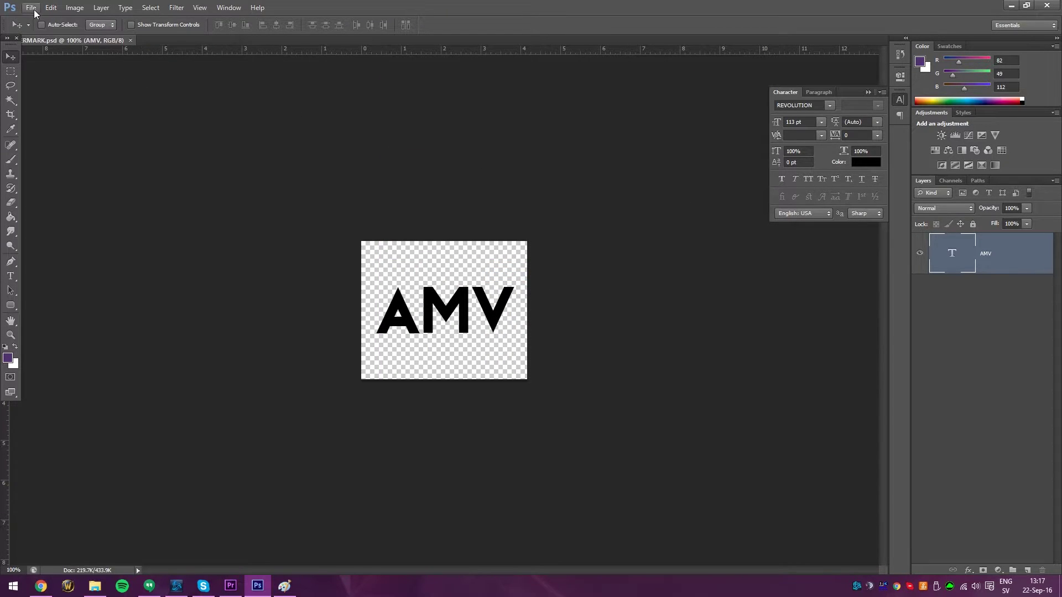
# - Save a copy as WATERMARK.png with Interlaced enabled
pyautogui.click(31, 7)
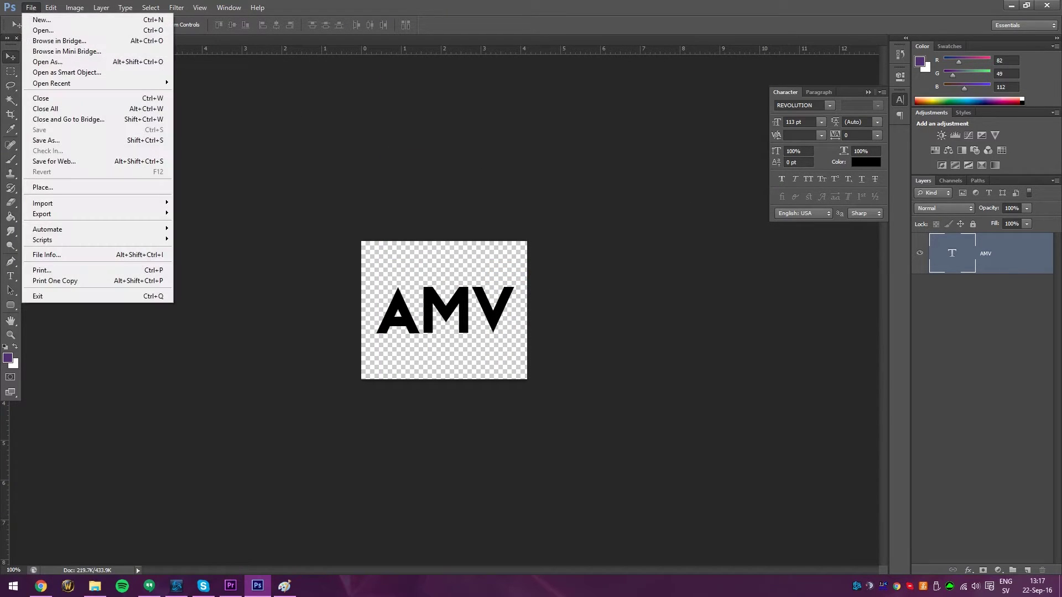
pyautogui.click(55, 144)
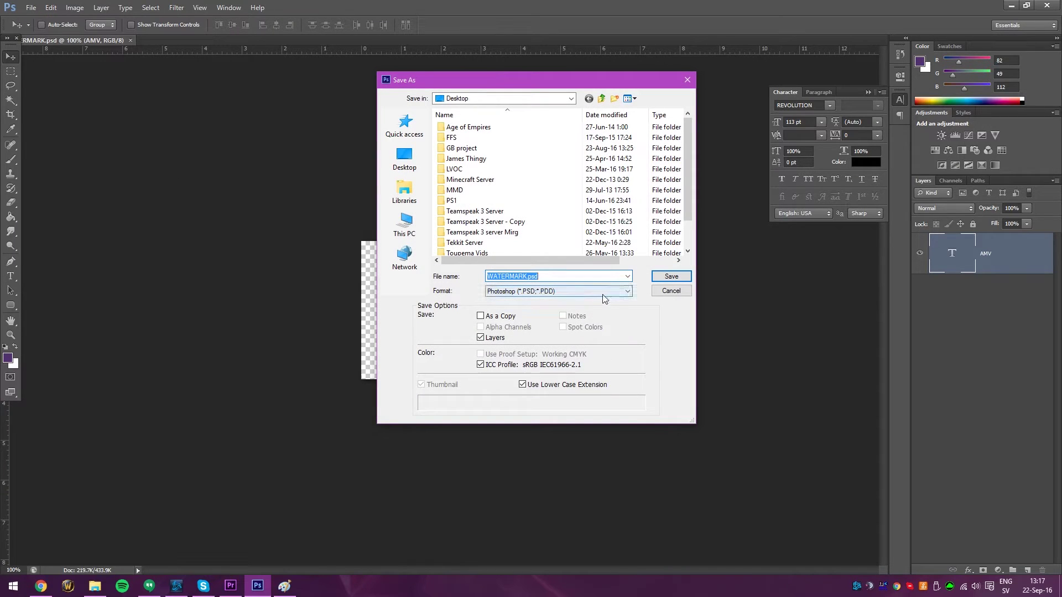
pyautogui.click(610, 294)
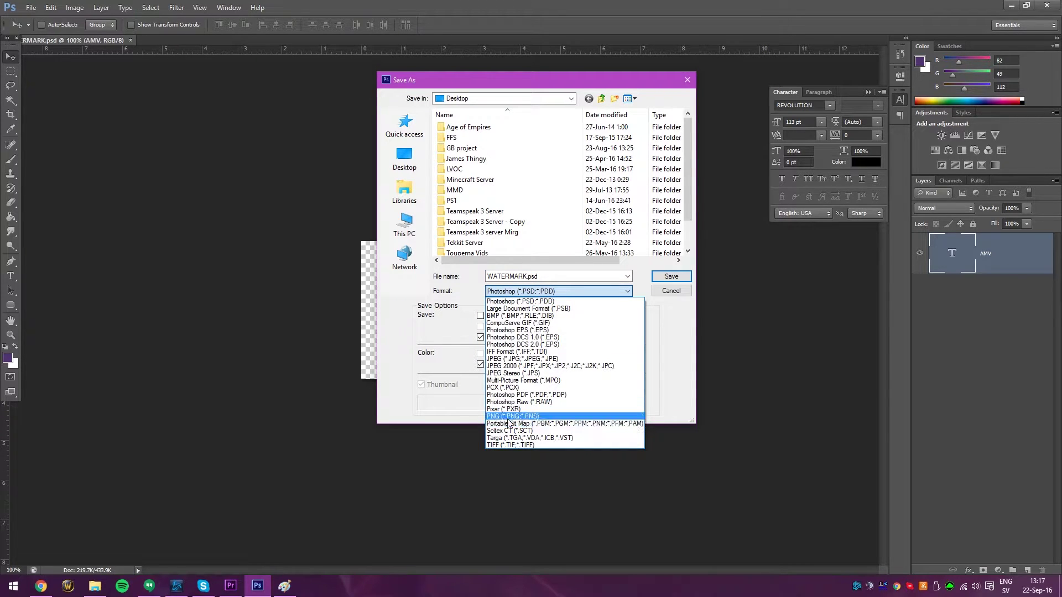
pyautogui.click(506, 417)
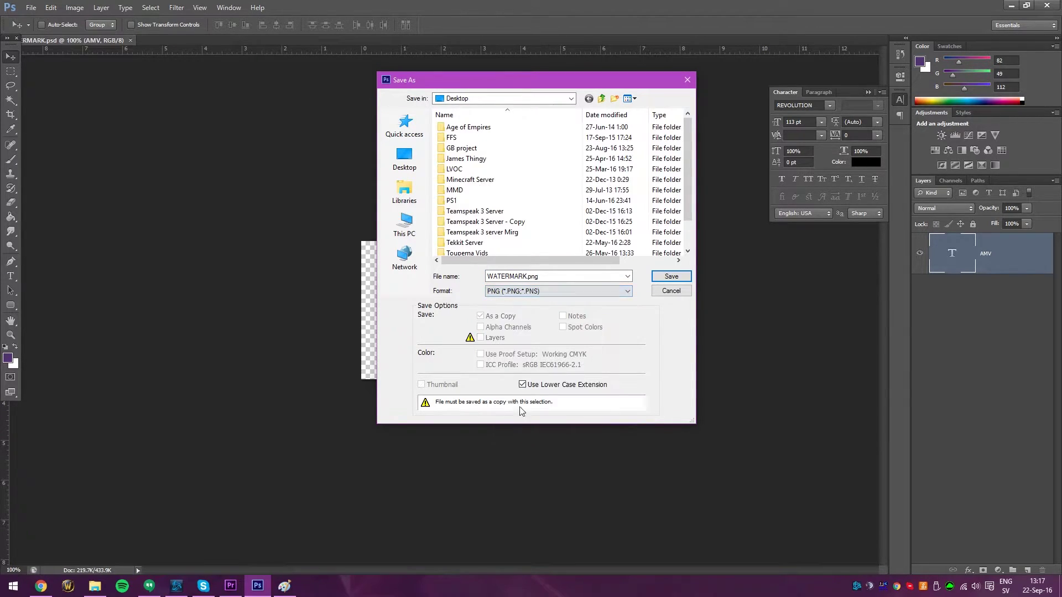
pyautogui.click(667, 279)
pyautogui.moveTo(581, 207); pyautogui.dragTo(583, 207)
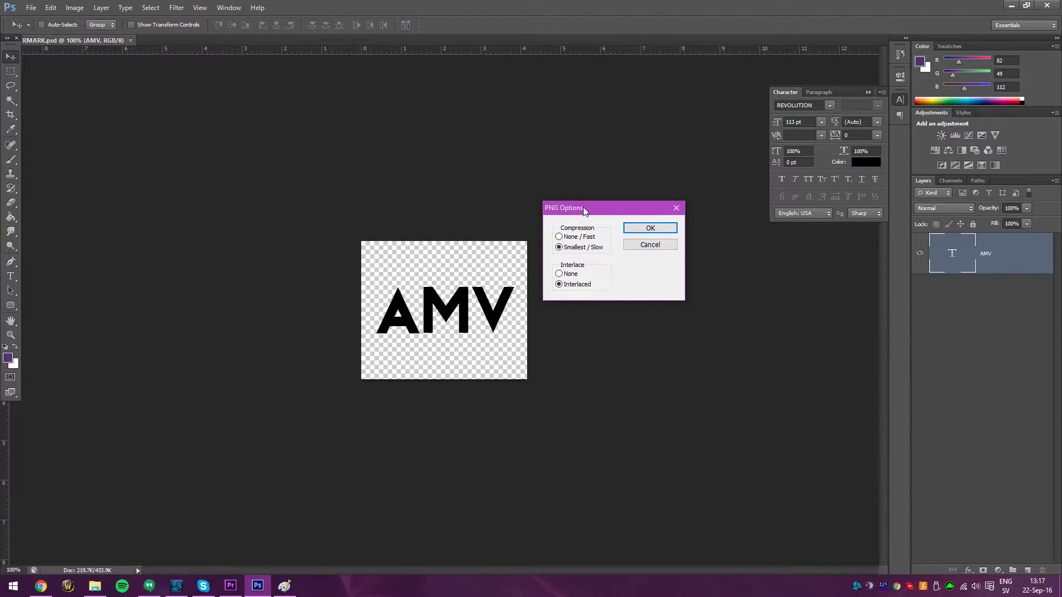
pyautogui.click(563, 274)
pyautogui.click(560, 285)
pyautogui.click(643, 226)
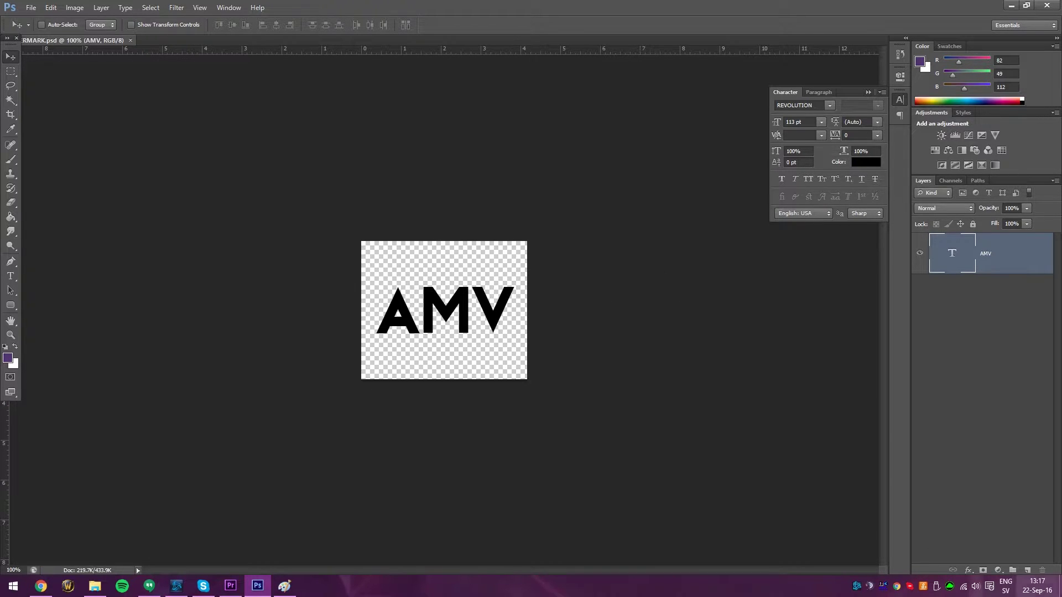
# - Minimize Photoshop and drag WATERMARK.png on the desktop toward Premiere Pro
pyautogui.press('super+d')
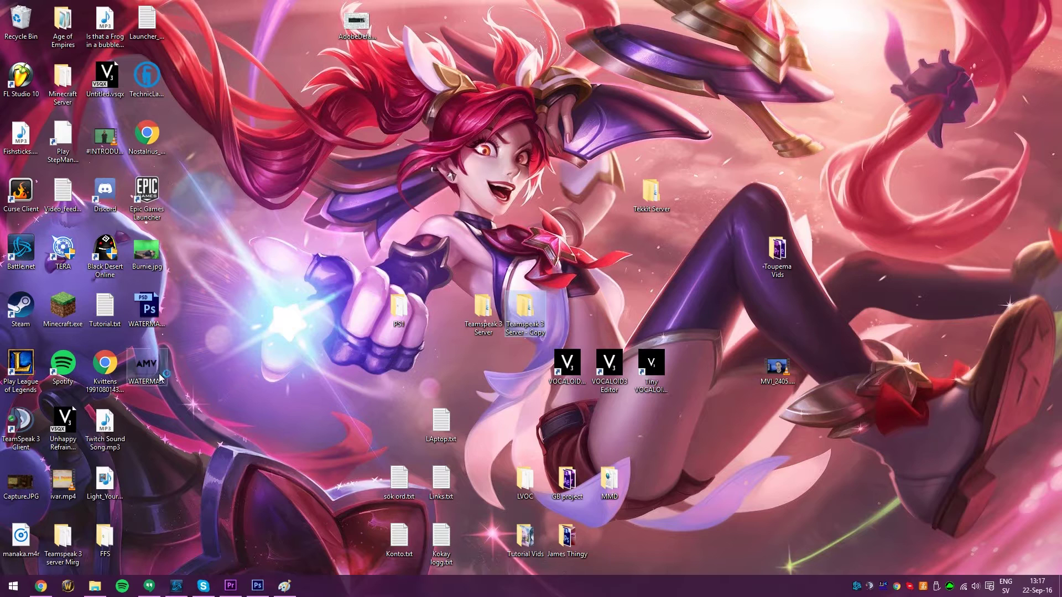
pyautogui.click(139, 371)
pyautogui.moveTo(250, 369); pyautogui.dragTo(277, 371)
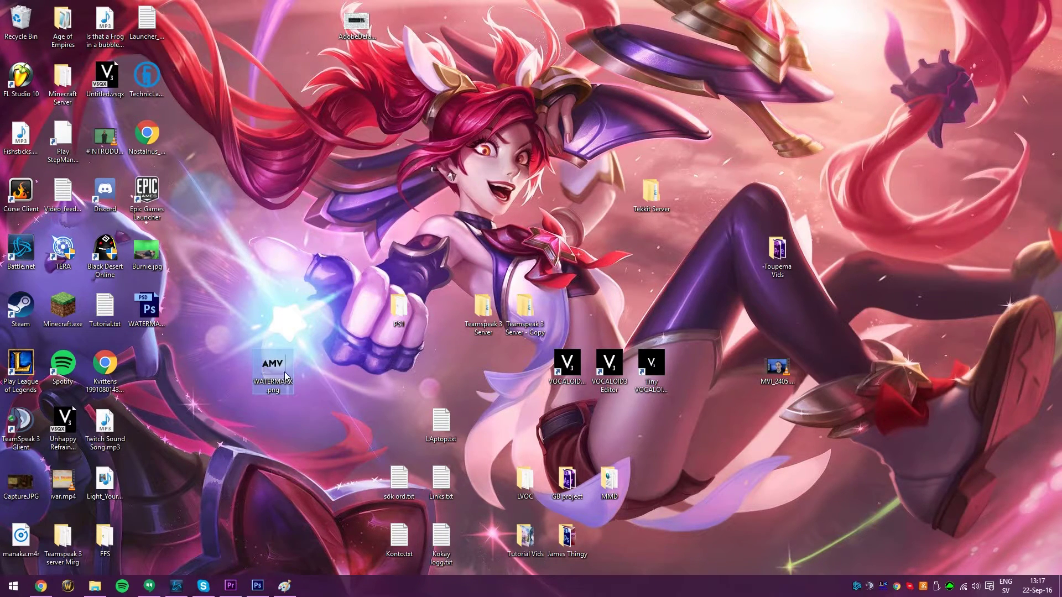
pyautogui.moveTo(286, 376); pyautogui.dragTo(284, 475)
# - Import WATERMARK.png into the project's main folder and place it on Video 3, slid slightly earlier
pyautogui.click(231, 585)
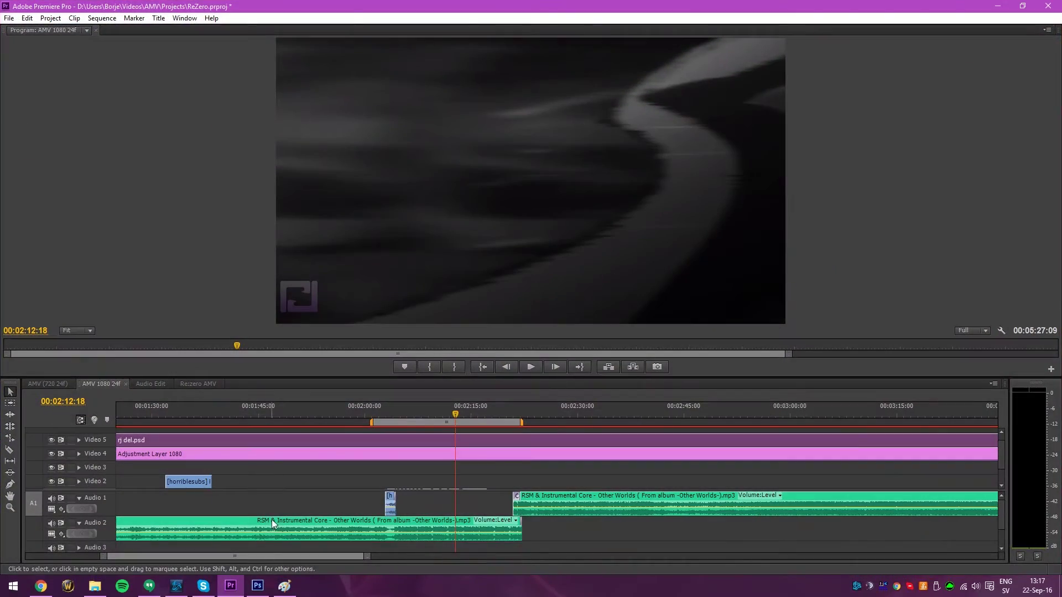
pyautogui.moveTo(272, 523); pyautogui.dragTo(150, 488)
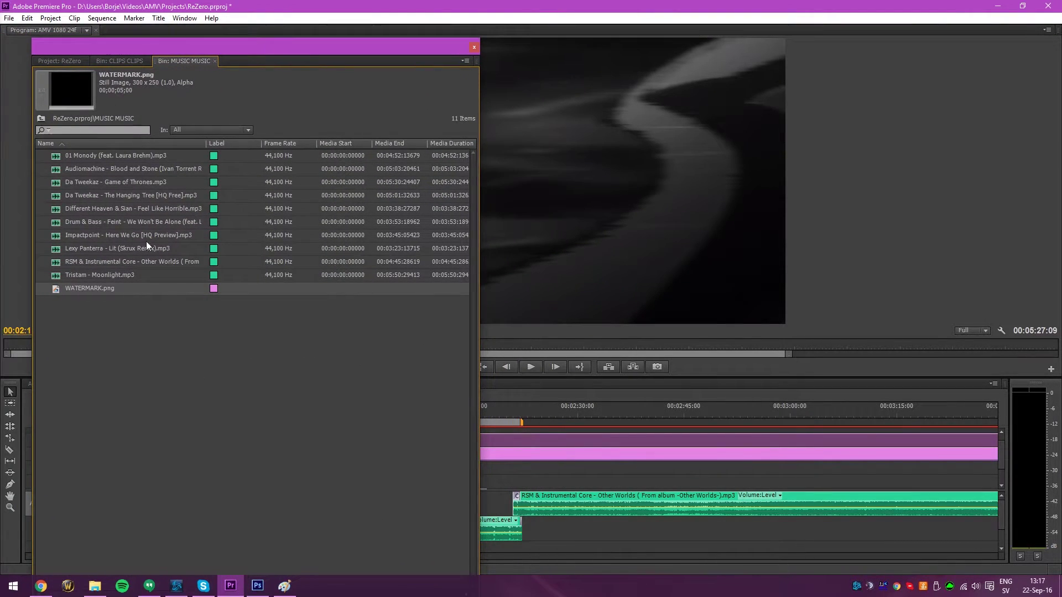
pyautogui.moveTo(90, 289); pyautogui.dragTo(188, 301)
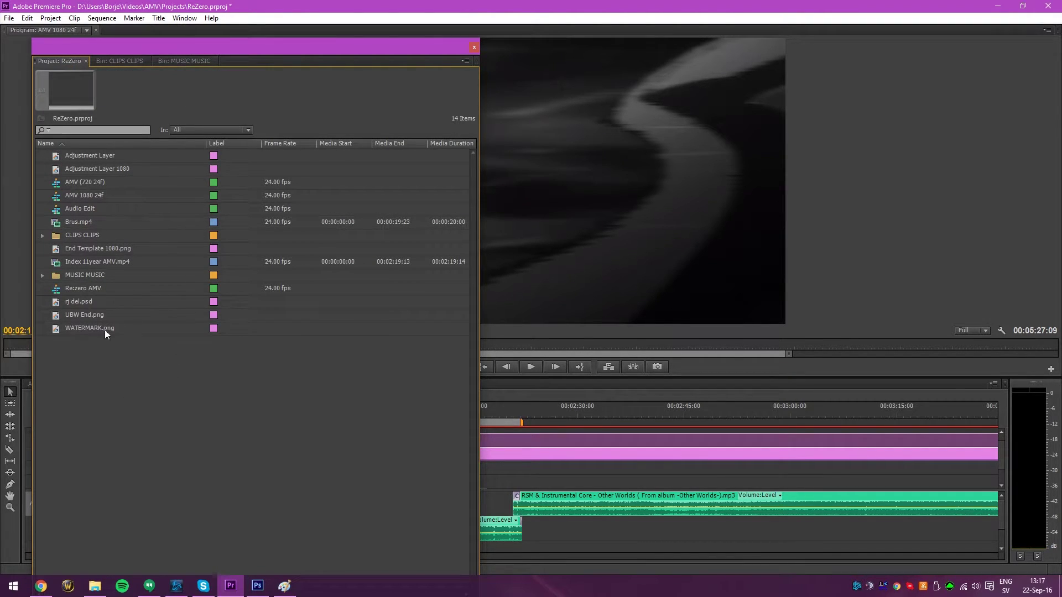
pyautogui.moveTo(87, 331); pyautogui.dragTo(499, 469)
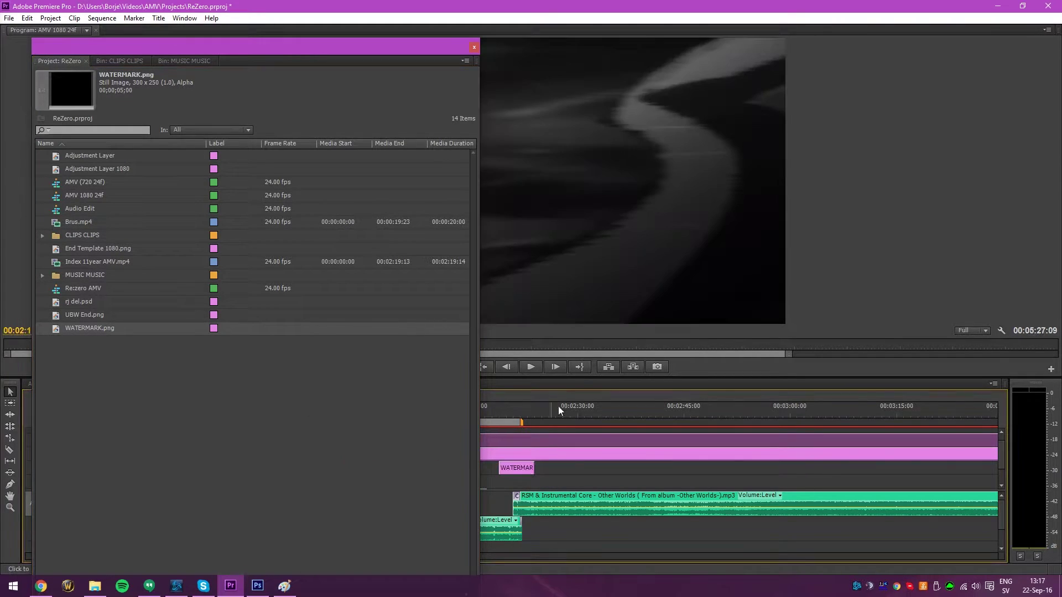
pyautogui.click(474, 47)
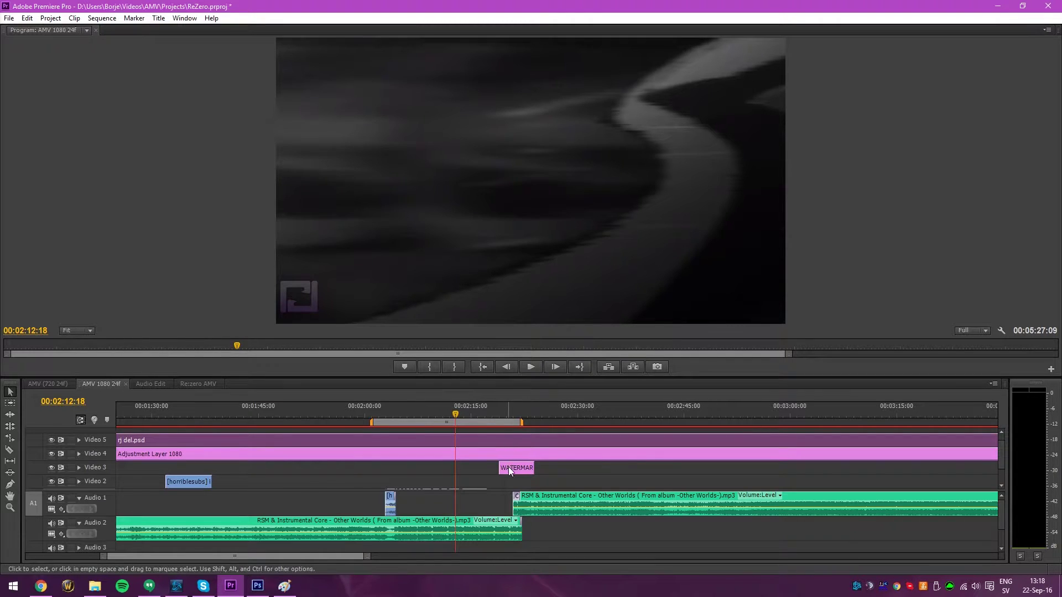
pyautogui.moveTo(510, 470); pyautogui.dragTo(422, 470)
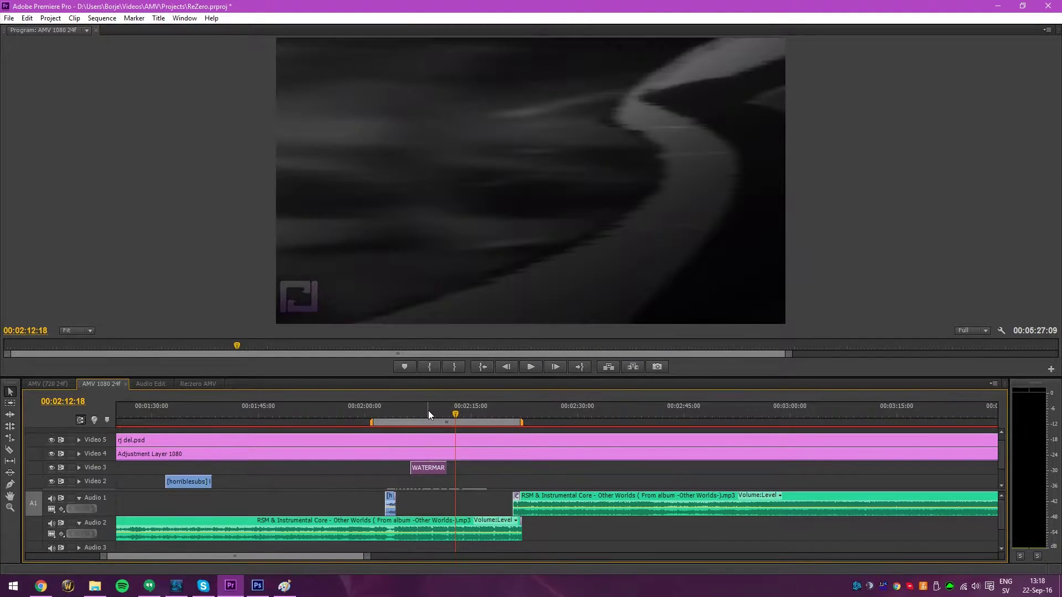
# - Move the playhead to 00:02:08:20 so the AMV watermark shows over the frame
pyautogui.click(428, 410)
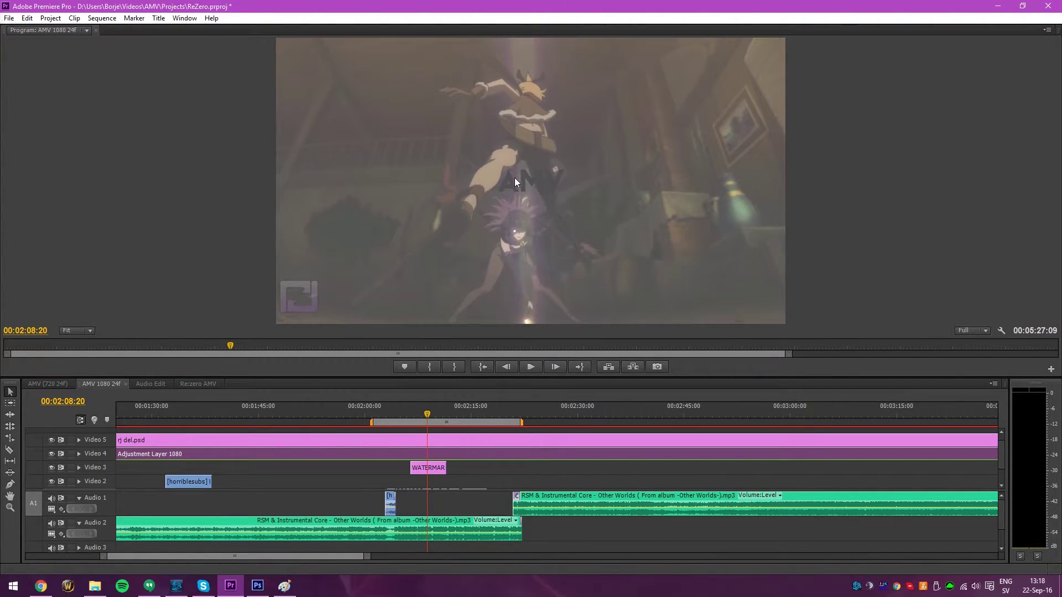
pyautogui.hotkey('ctrl', 'z')
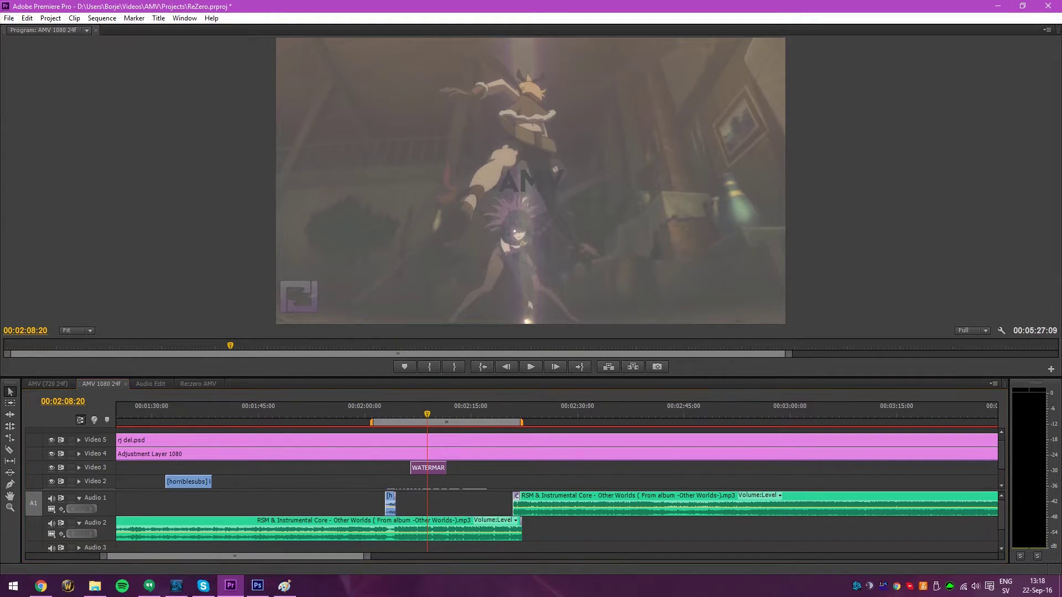
# - Apply the Drop Shadow effect to WATERMARK.png and save the project
pyautogui.hotkey('shift', '7')
pyautogui.moveTo(118, 244); pyautogui.dragTo(129, 235)
pyautogui.click(141, 261)
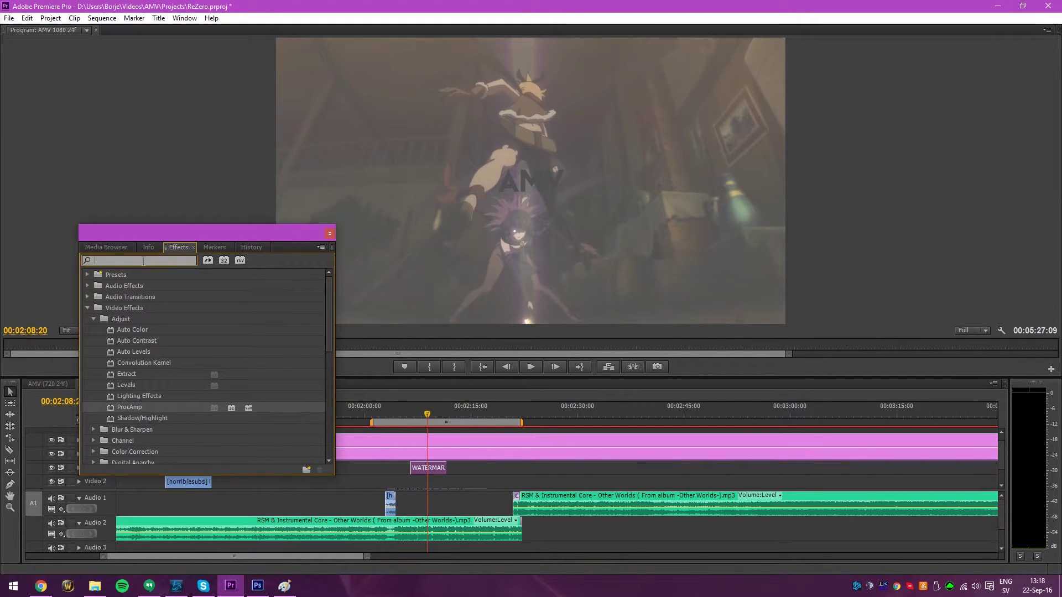
pyautogui.write('drop')
pyautogui.click(136, 351)
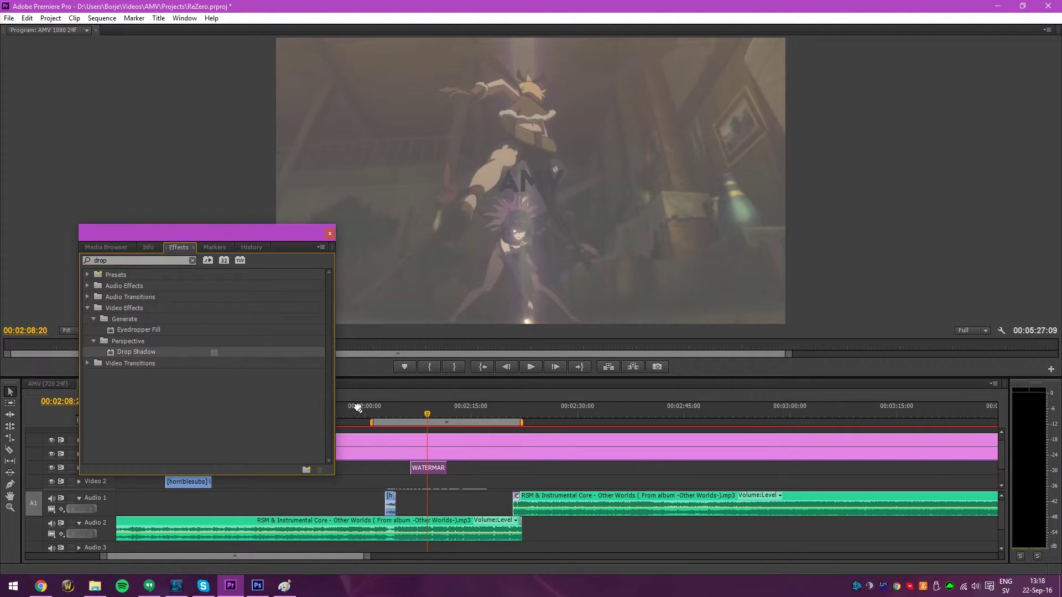
pyautogui.hotkey('ctrl', 's')
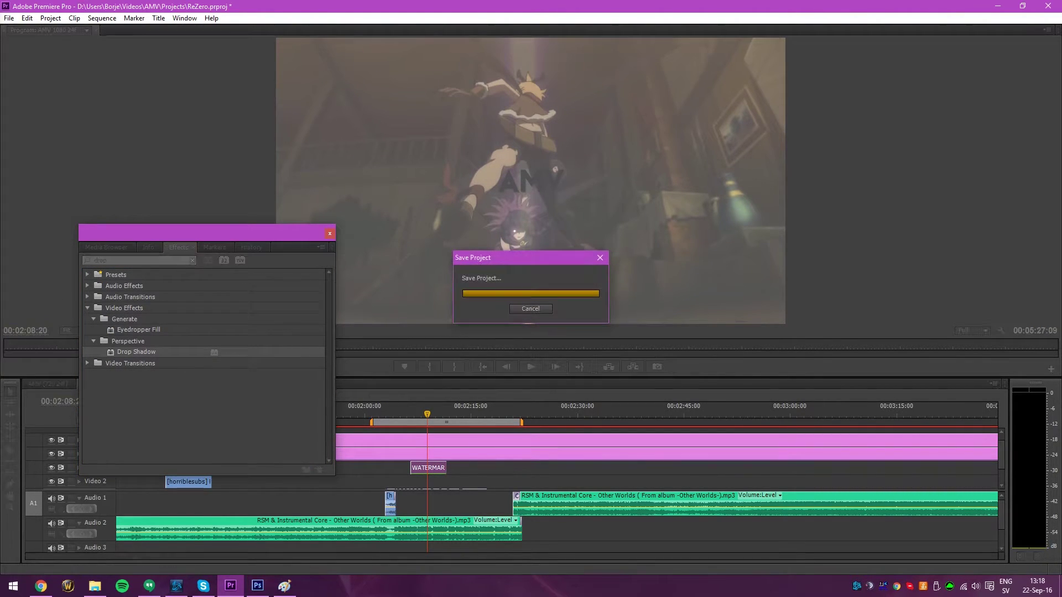
# - Set the Drop Shadow colour to white in Effect Controls
pyautogui.hotkey('shift', '5')
pyautogui.moveTo(175, 268); pyautogui.dragTo(224, 147)
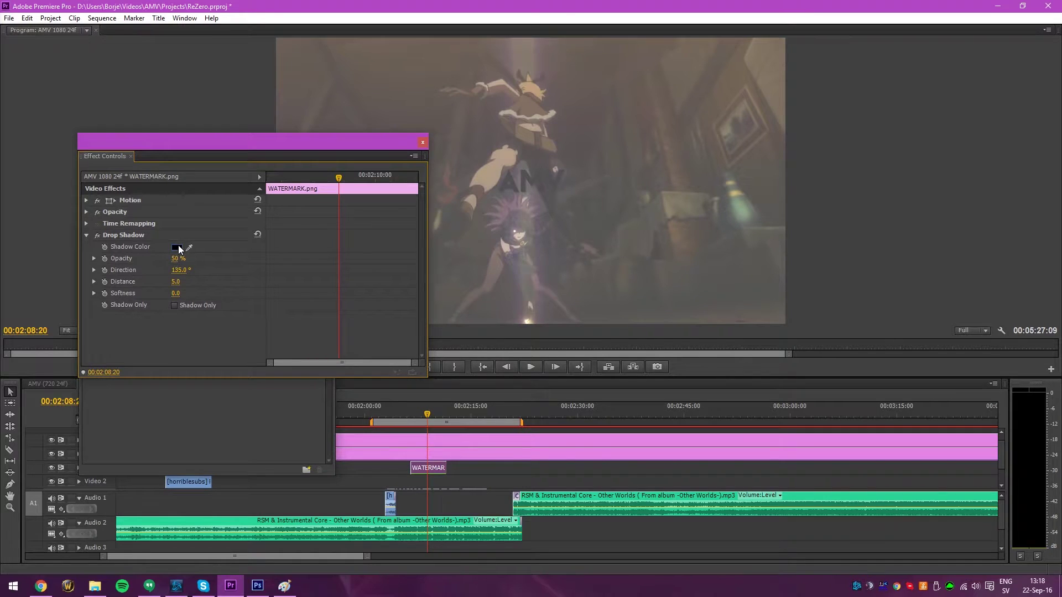
pyautogui.click(177, 247)
pyautogui.click(654, 233)
pyautogui.click(422, 142)
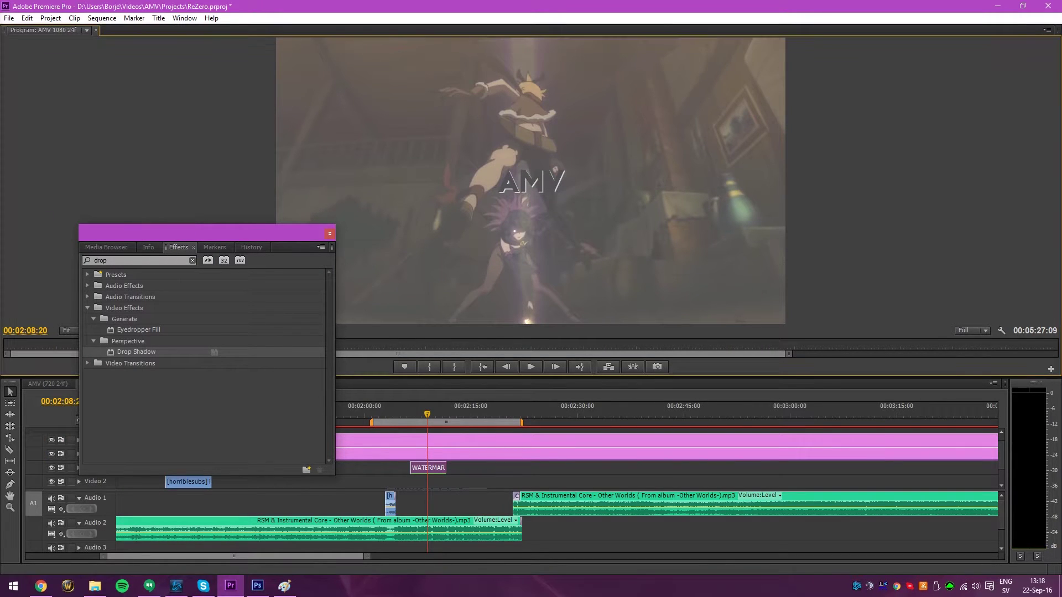
pyautogui.click(329, 233)
# - Hide the Video 5 logo track and move the WATERMARK clip earlier, extending its end about 13 seconds
pyautogui.click(122, 453)
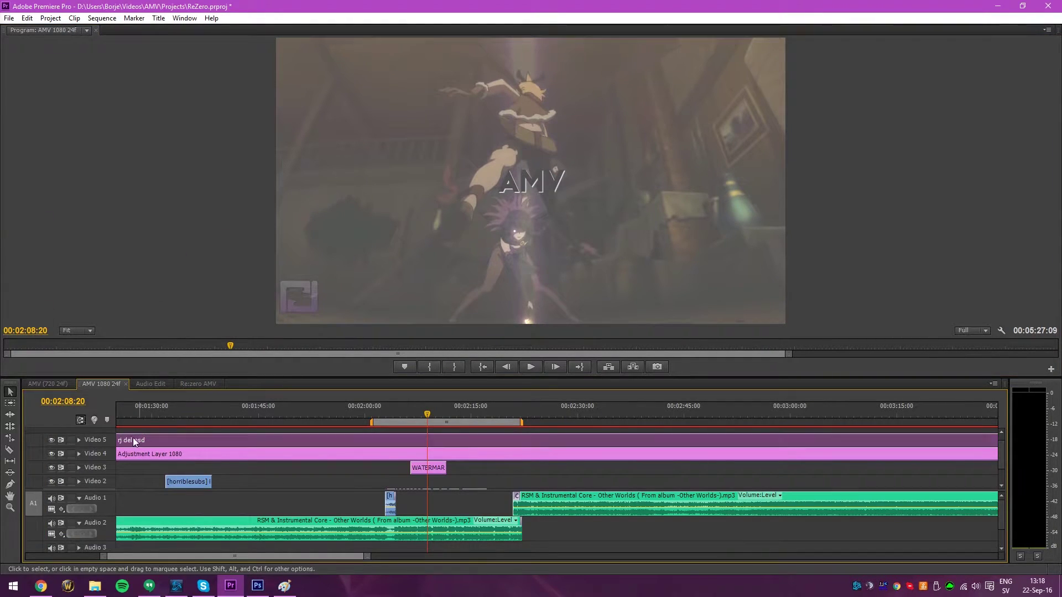
pyautogui.click(51, 440)
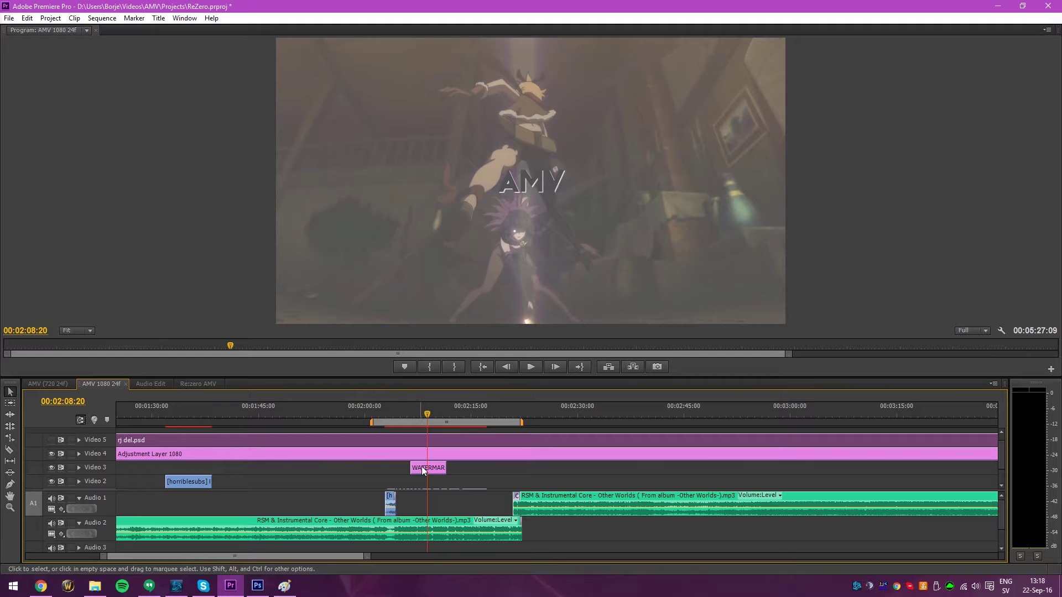
pyautogui.moveTo(423, 468); pyautogui.dragTo(402, 468)
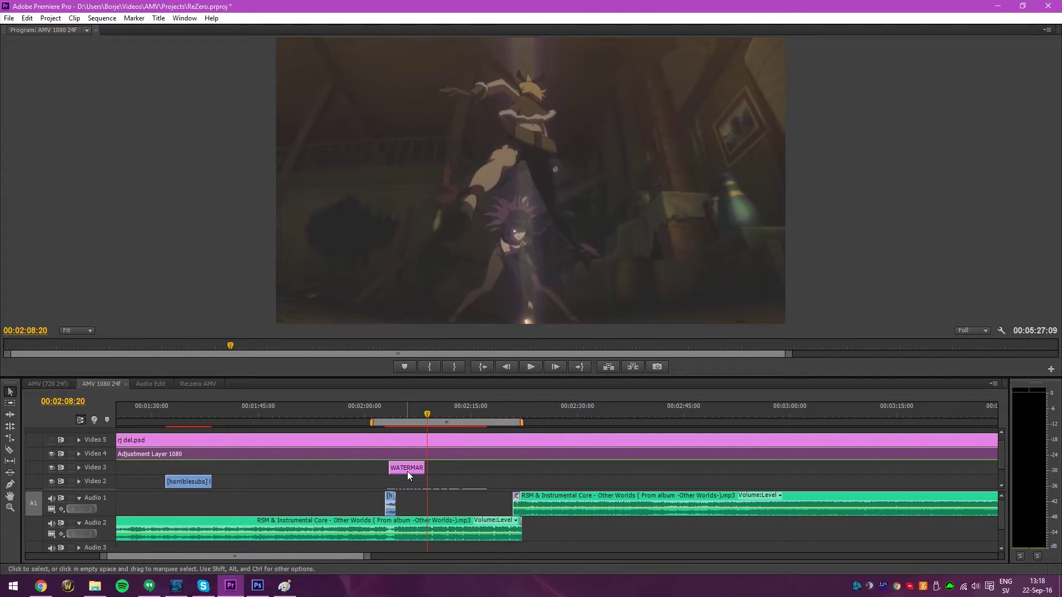
pyautogui.moveTo(423, 468); pyautogui.dragTo(546, 468)
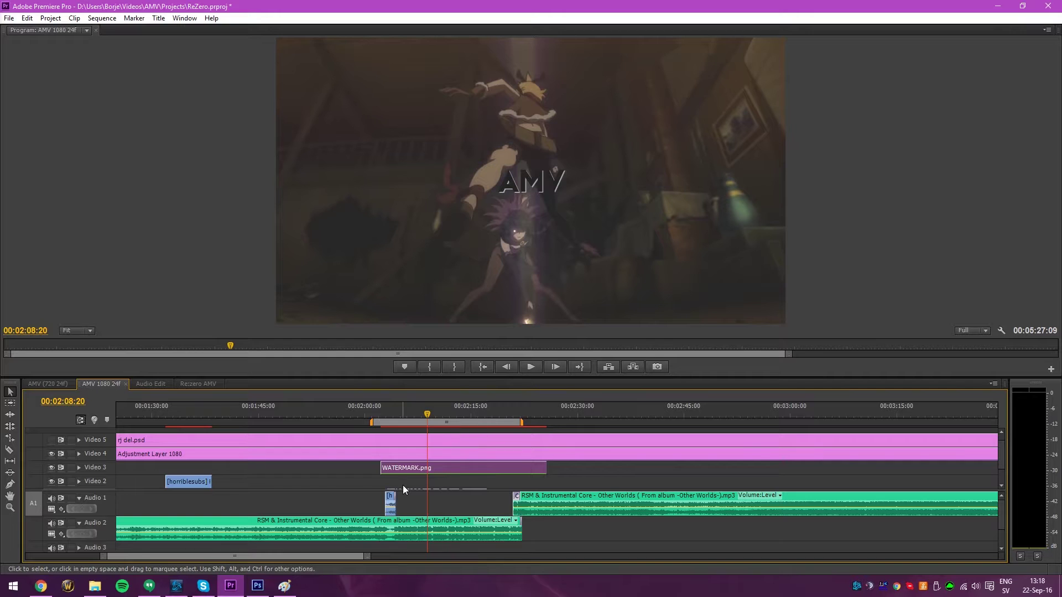
# - Set the watermark's Motion Position to 153.0, 1001.0, placing AMV in the bottom-left corner
pyautogui.hotkey('shift', '5')
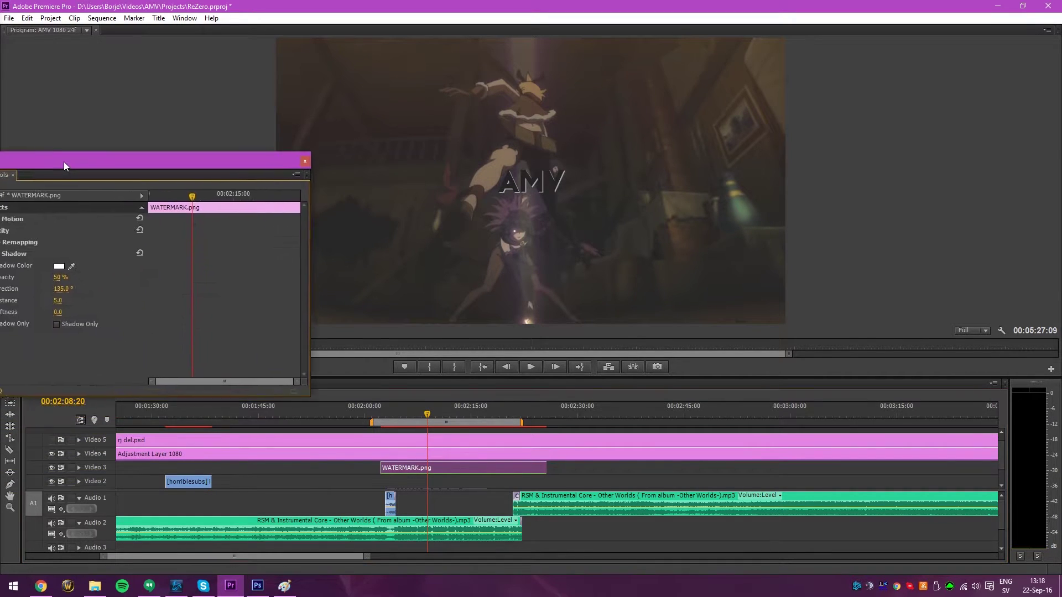
pyautogui.moveTo(64, 161); pyautogui.dragTo(111, 101)
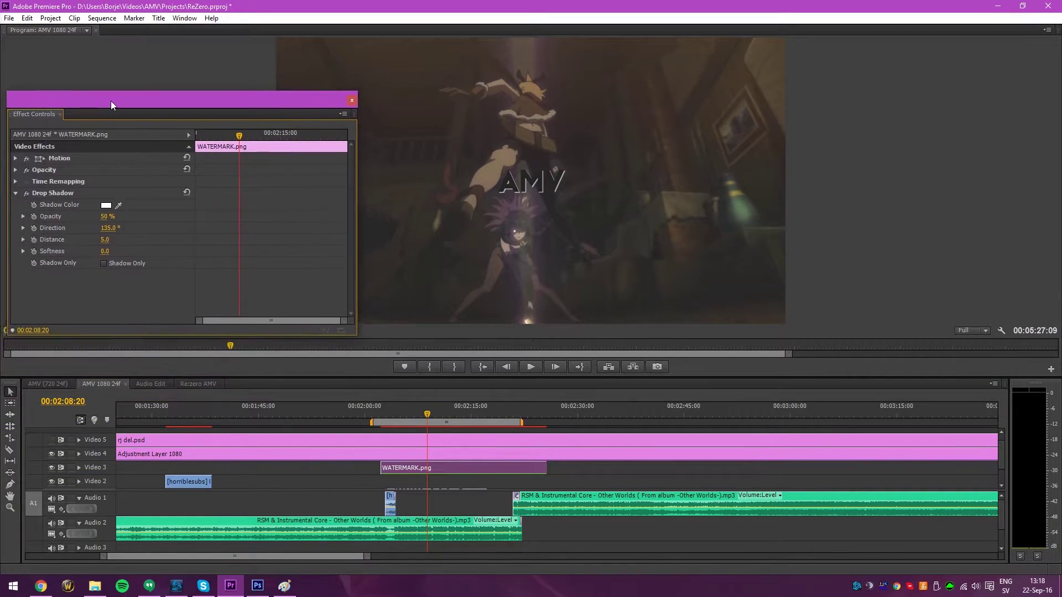
pyautogui.click(21, 156)
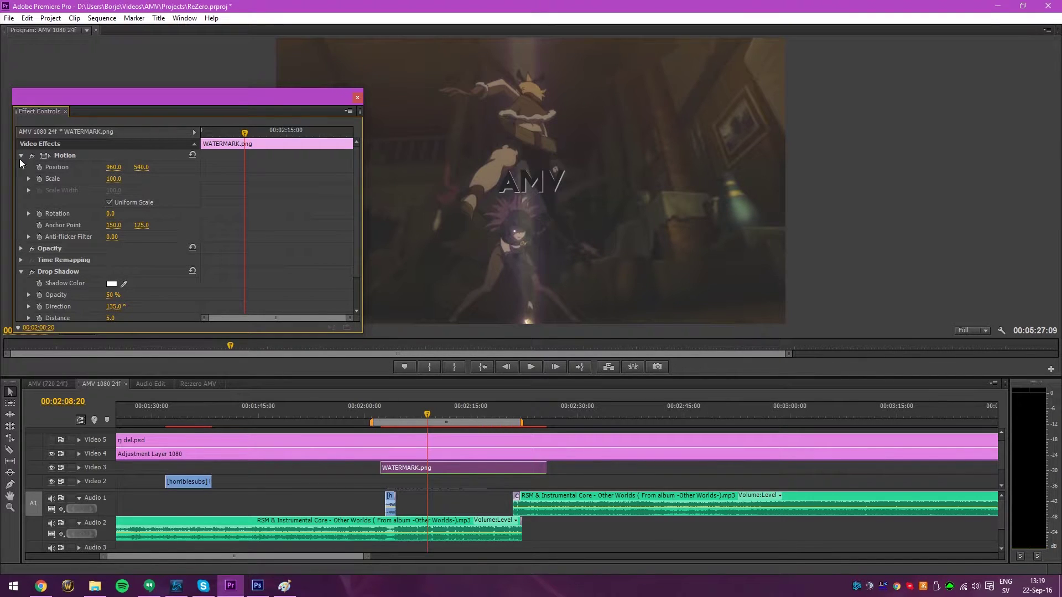
pyautogui.moveTo(120, 170); pyautogui.dragTo(45, 170)
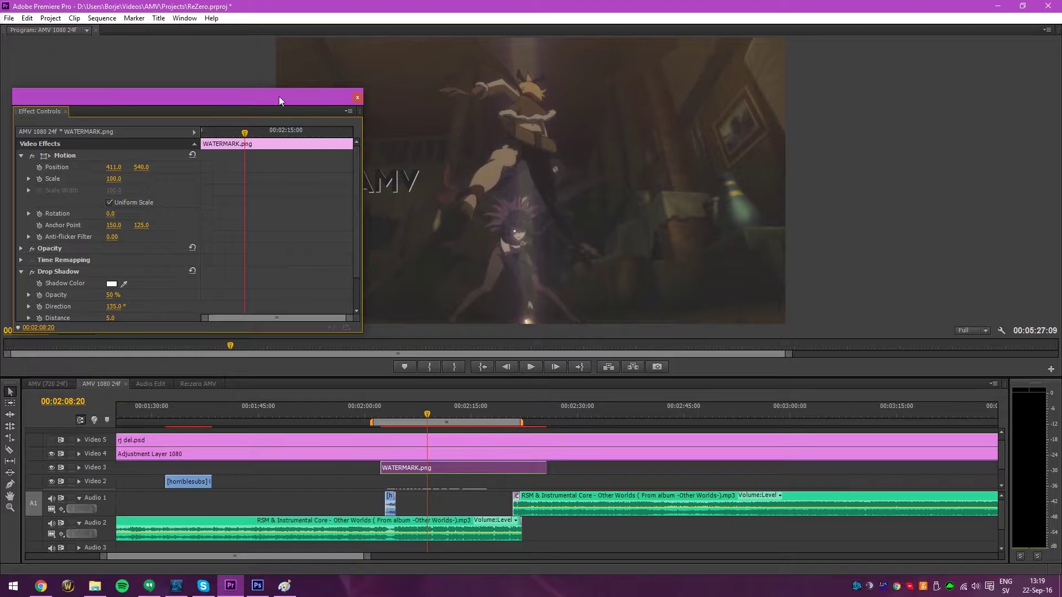
pyautogui.moveTo(271, 96); pyautogui.dragTo(197, 98)
pyautogui.moveTo(41, 167); pyautogui.dragTo(122, 166)
pyautogui.moveTo(119, 102); pyautogui.dragTo(150, 99)
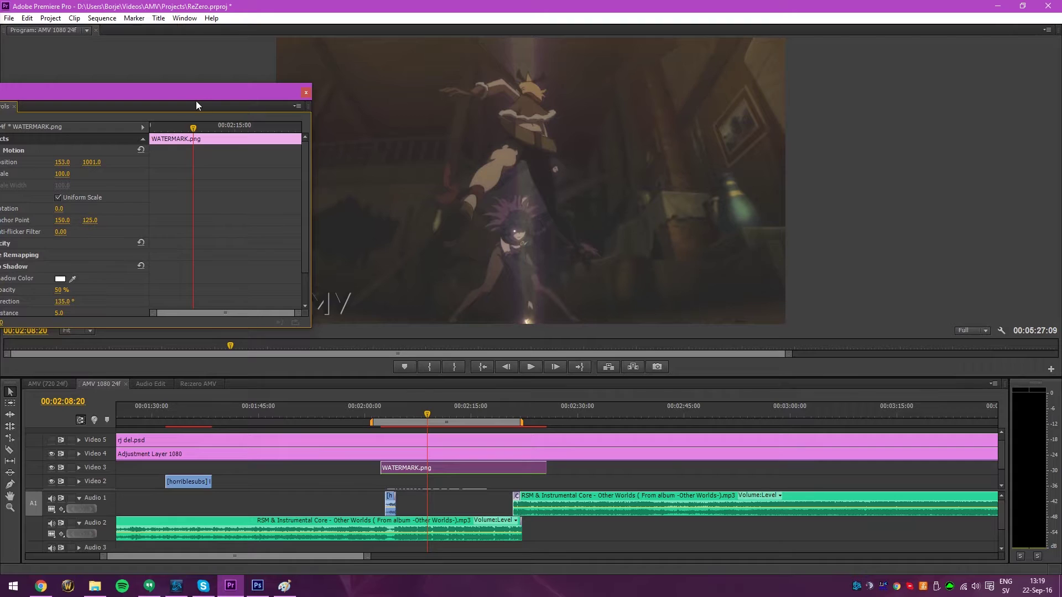
pyautogui.moveTo(125, 95); pyautogui.dragTo(0, 133)
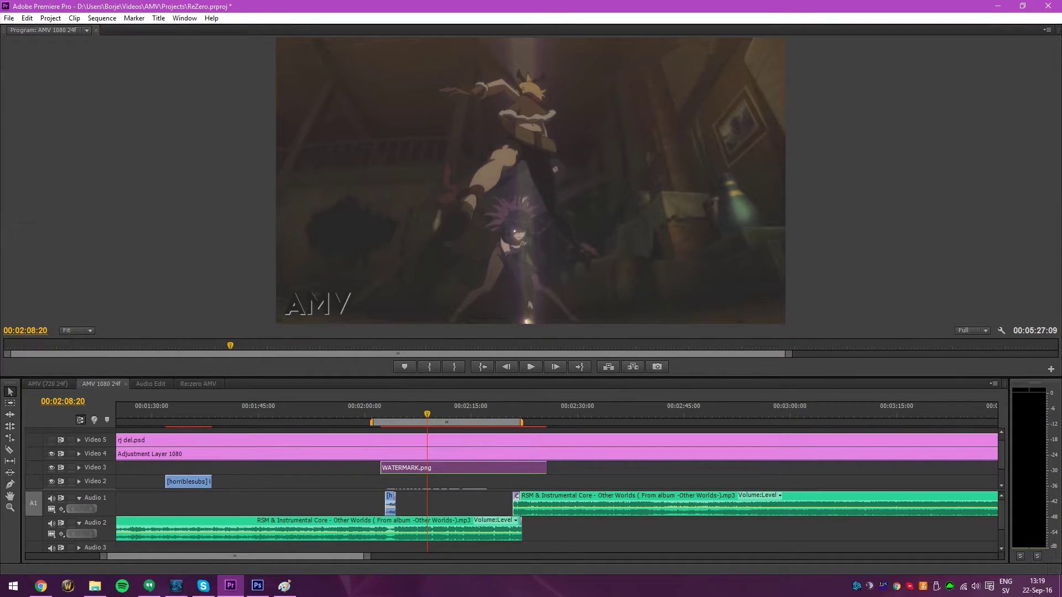
# - Trim the WATERMARK.png clip's start earlier and end later to span a longer section
pyautogui.click(410, 410)
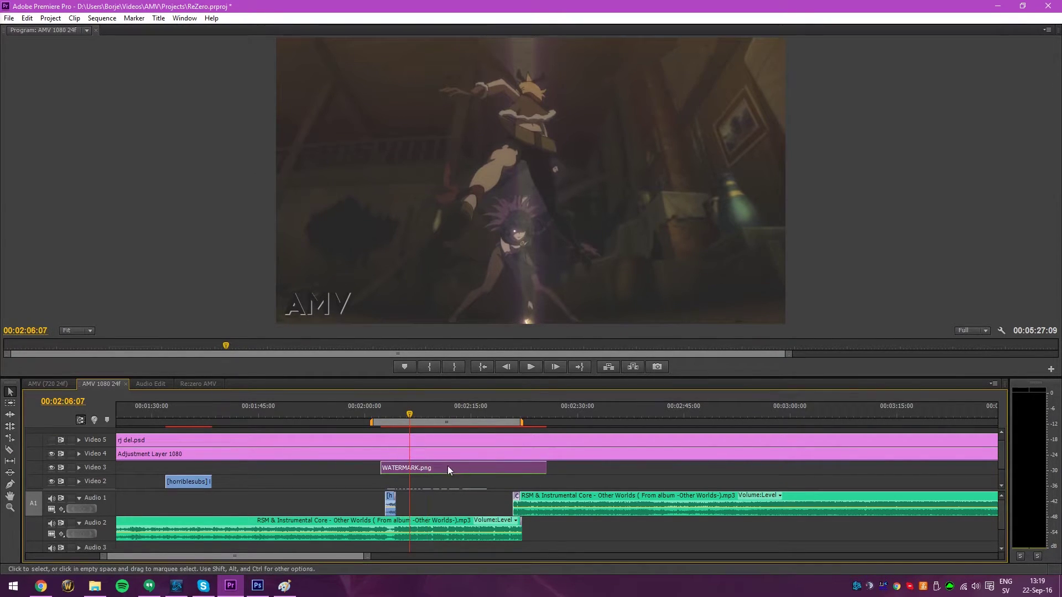
pyautogui.moveTo(380, 467); pyautogui.dragTo(174, 467)
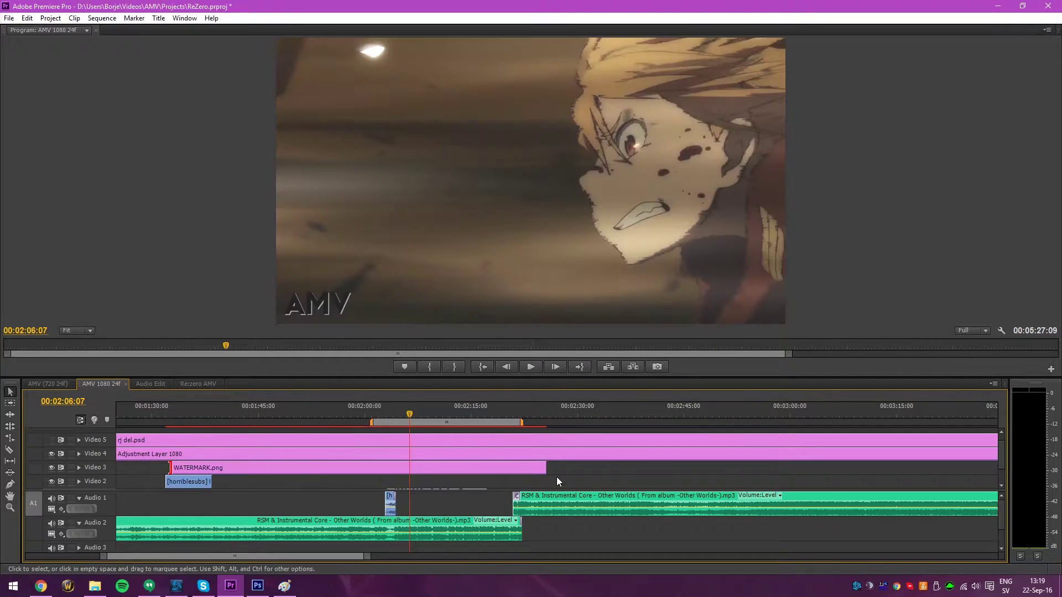
pyautogui.moveTo(547, 467); pyautogui.dragTo(947, 467)
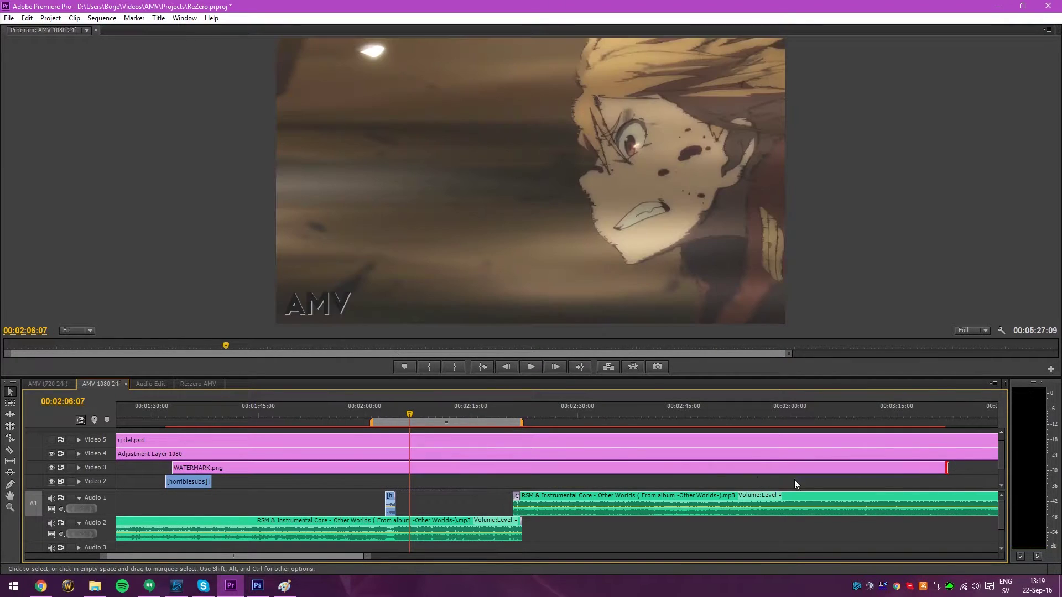
pyautogui.click(447, 468)
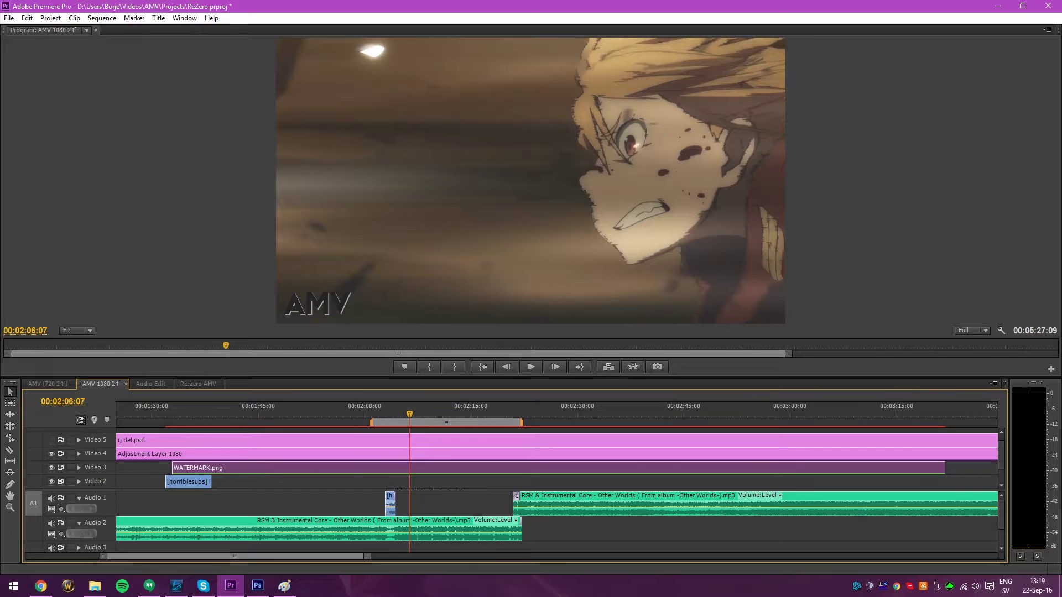
# - Set the watermark's Opacity to 30%
pyautogui.hotkey('shift', '5')
pyautogui.moveTo(446, 310); pyautogui.dragTo(699, 282)
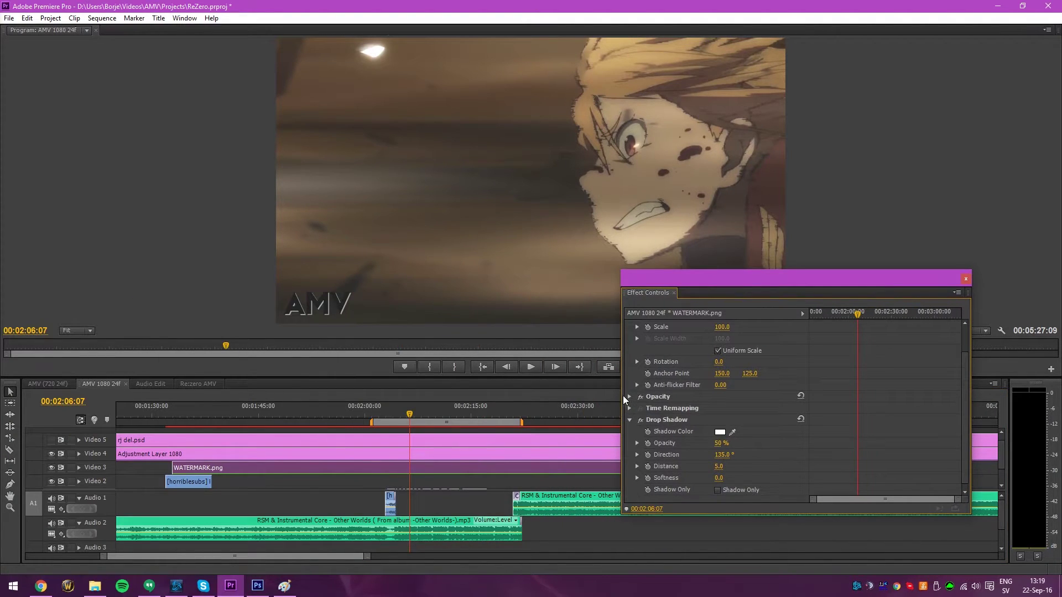
pyautogui.click(629, 396)
pyautogui.click(728, 407)
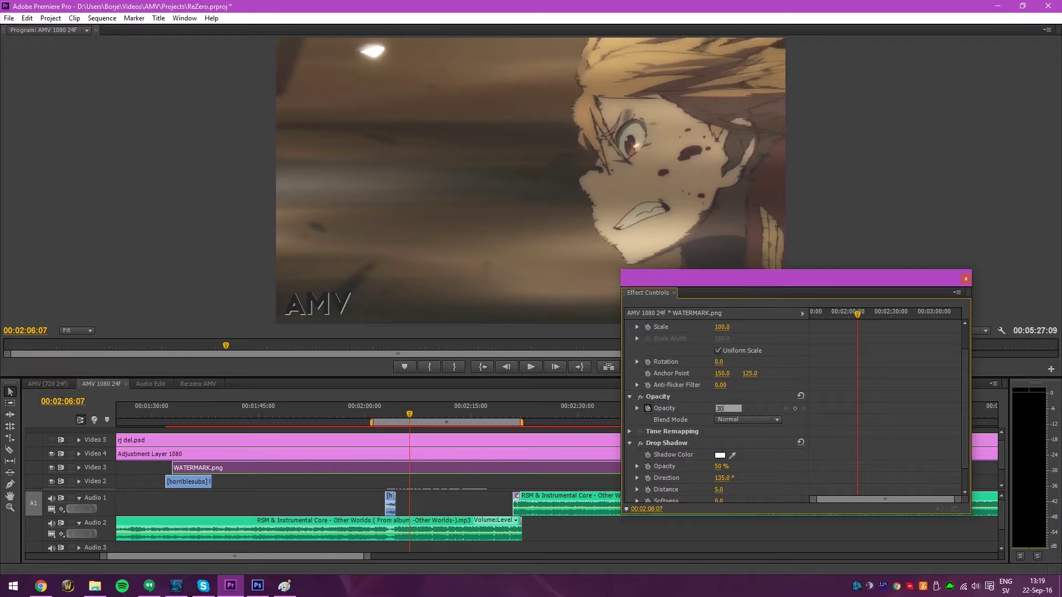
pyautogui.write('30')
pyautogui.press('Return')
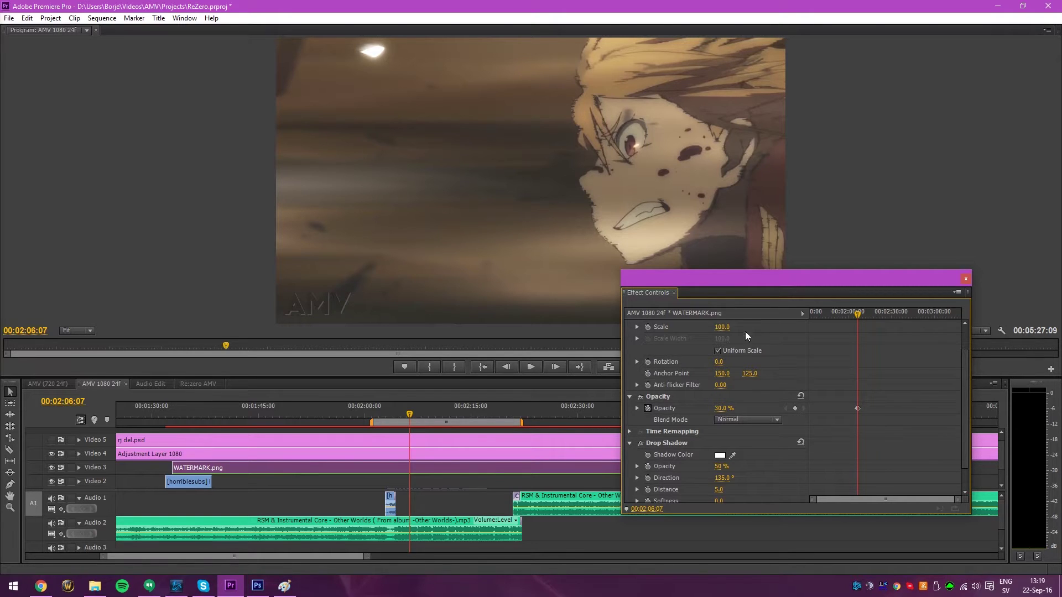
pyautogui.click(965, 278)
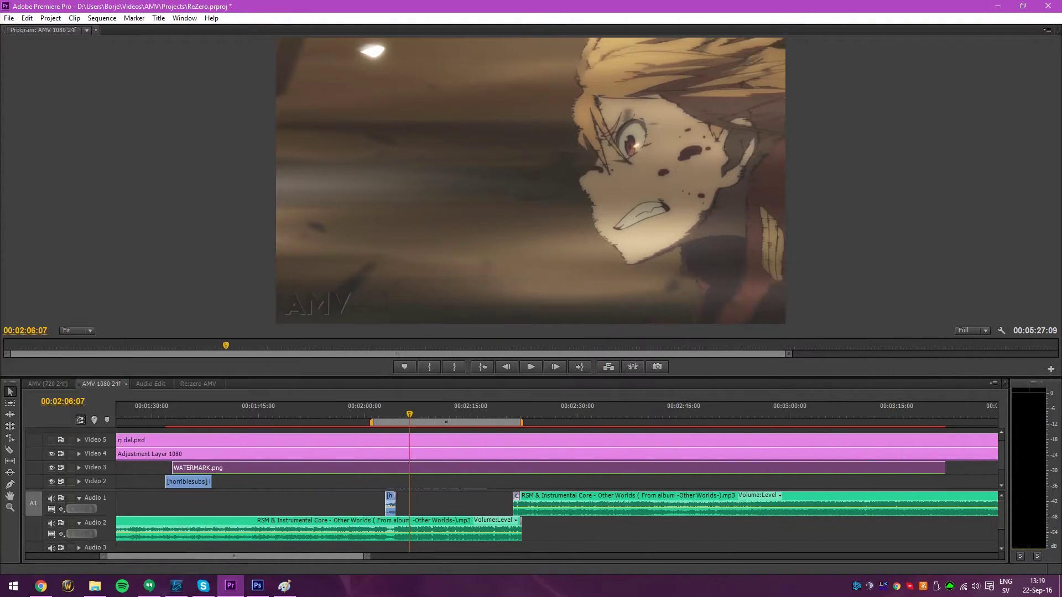
# - Play the sequence from near the work area start to preview the faded watermark
pyautogui.scroll(-2, 437, 481)
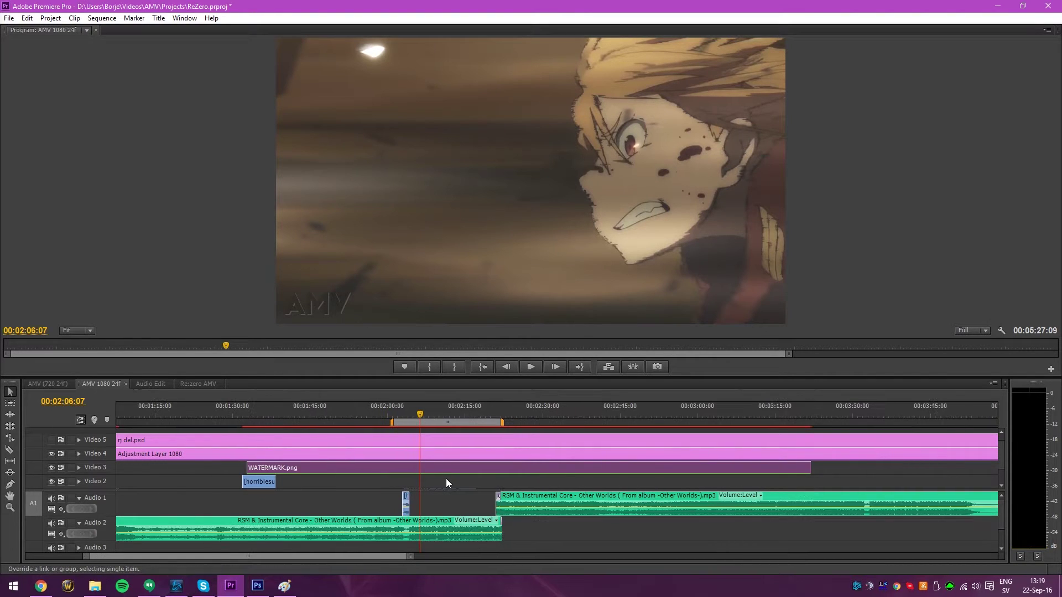
pyautogui.click(443, 413)
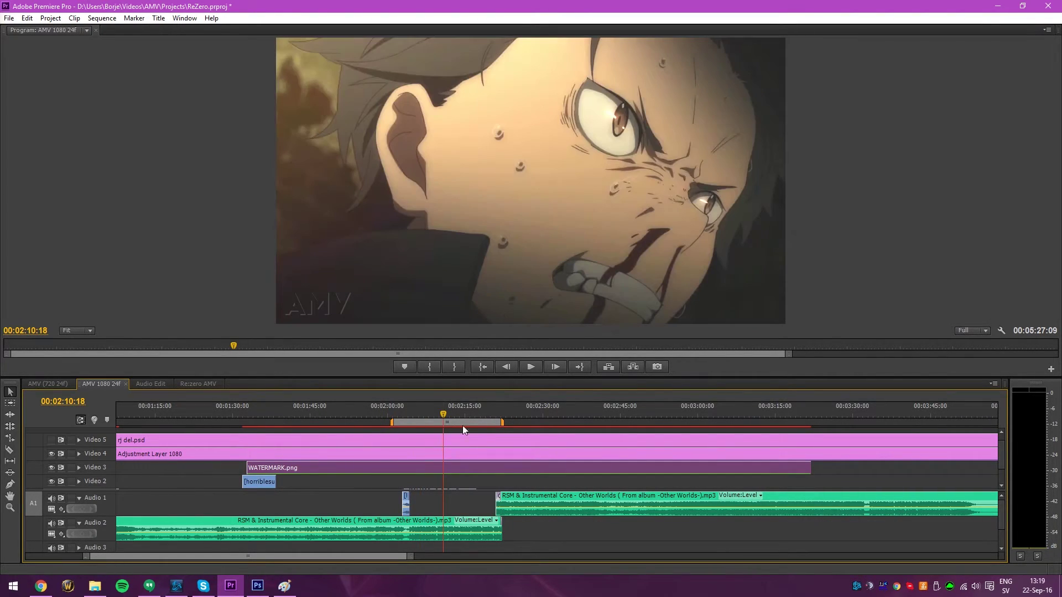
pyautogui.click(396, 417)
pyautogui.press('space')
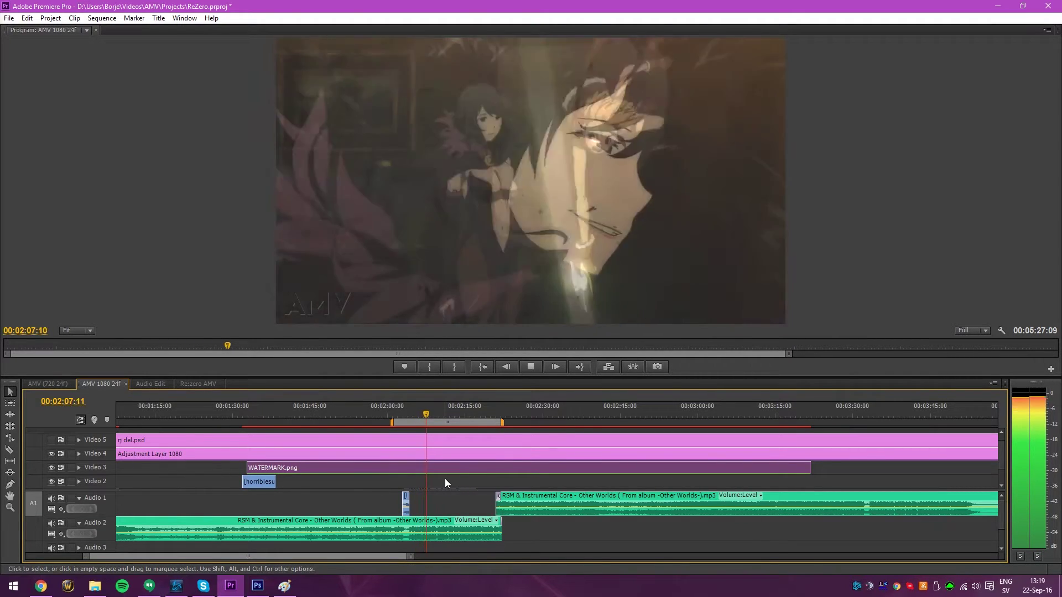
# - Place the 3rd_Year_Party_Hat picture over the AMV text in WATERMARK.psd, nudged slightly up
pyautogui.click(258, 586)
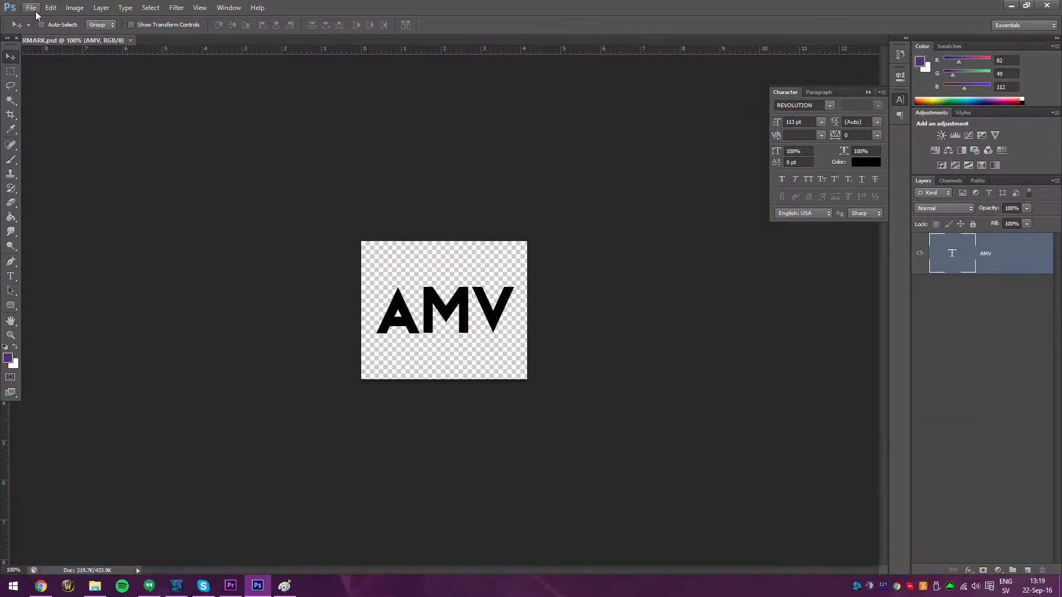
pyautogui.click(31, 8)
pyautogui.click(47, 188)
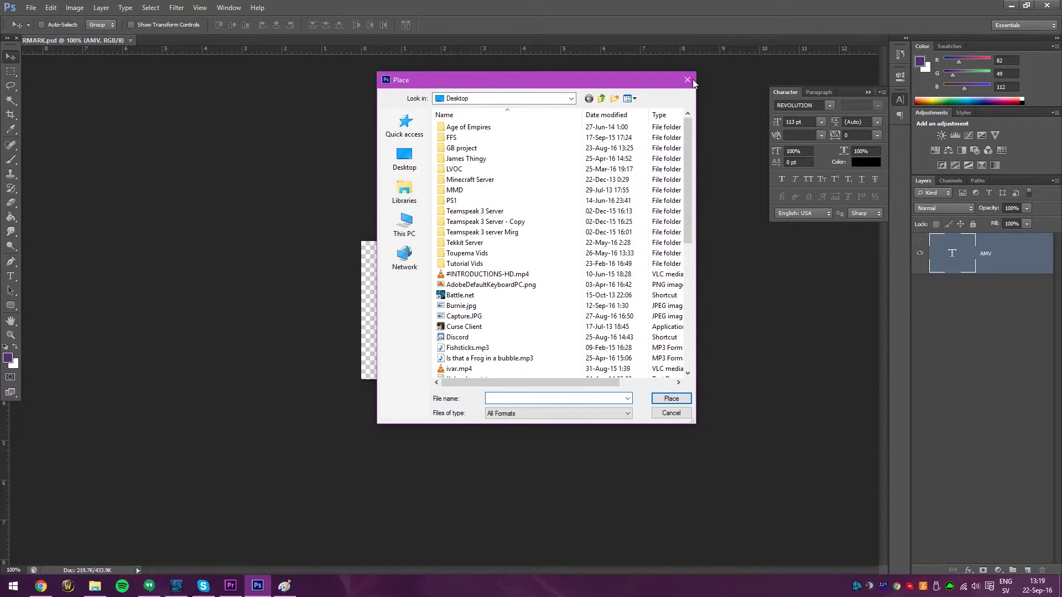
pyautogui.click(415, 198)
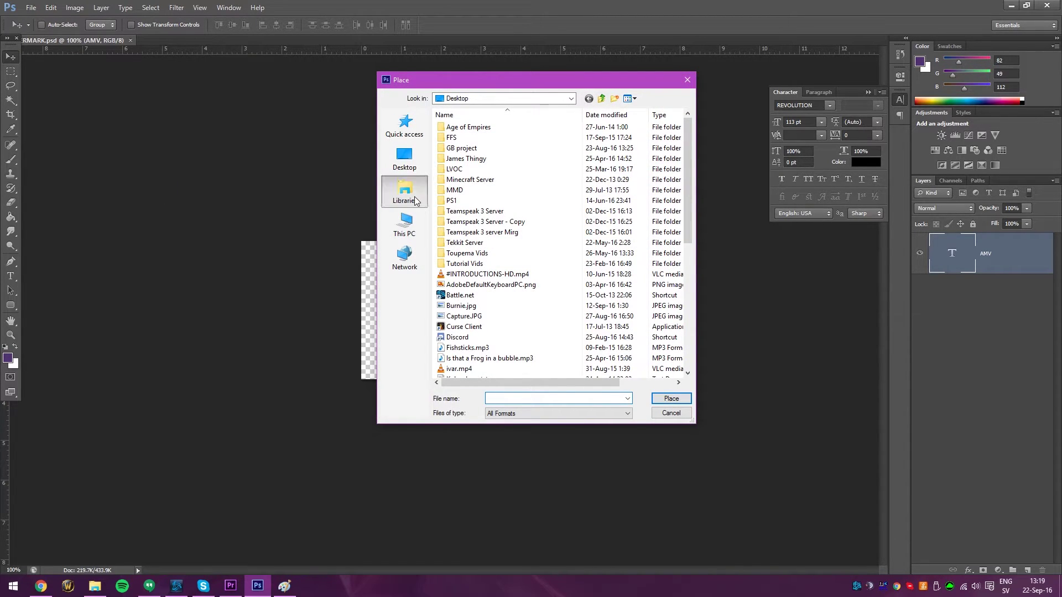
pyautogui.doubleClick(589, 161)
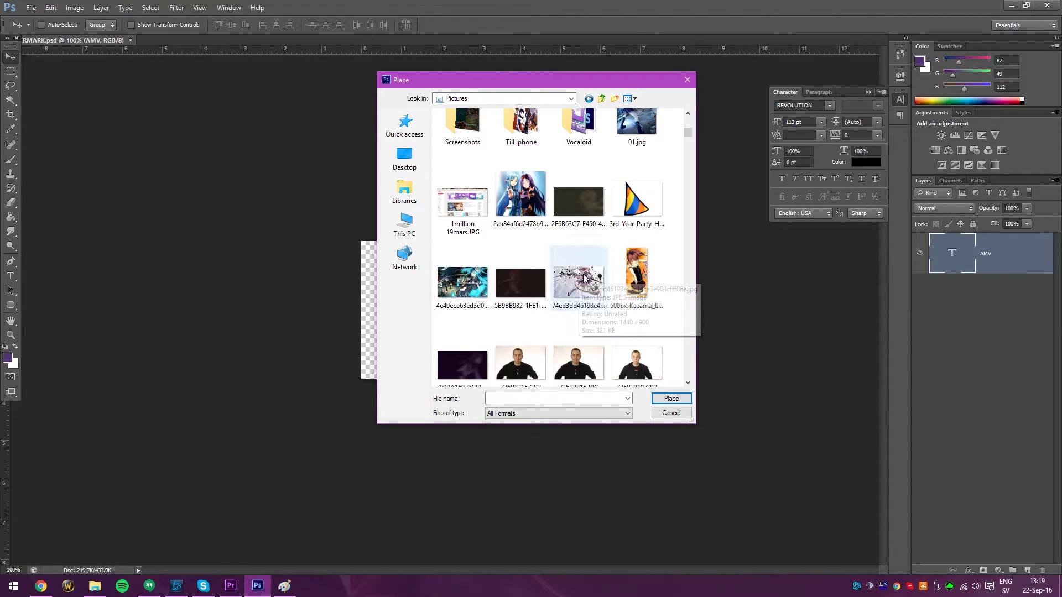
pyautogui.doubleClick(636, 202)
pyautogui.moveTo(467, 308)
pyautogui.mouseDown()
pyautogui.moveTo(469, 279)
pyautogui.moveTo(468, 302)
pyautogui.mouseUp()
pyautogui.press('Return')
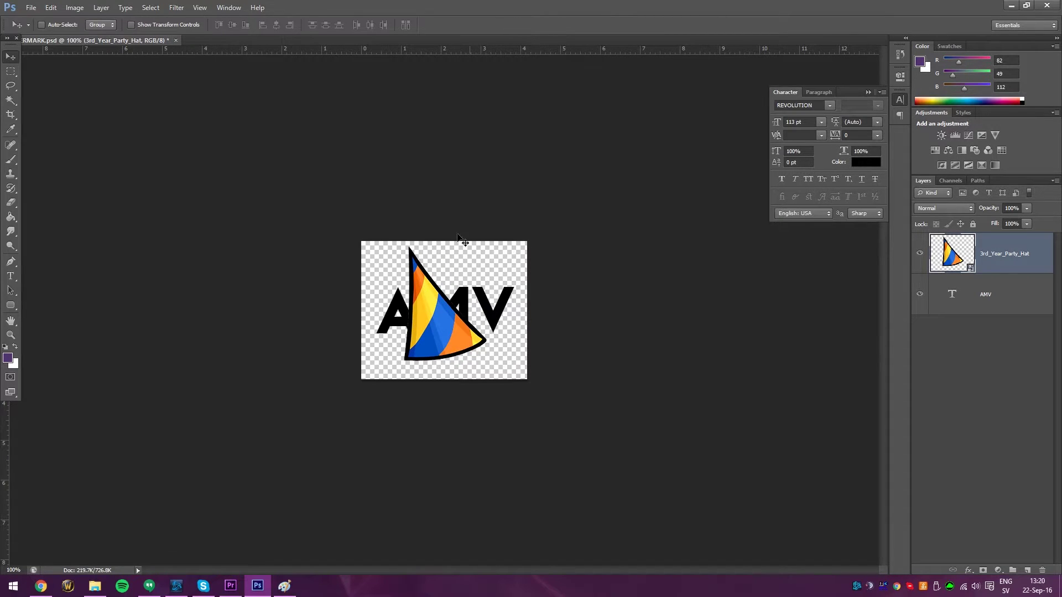
# - Save the artwork as a PNG, replacing the existing WATERMARK.png on the Desktop
pyautogui.click(31, 7)
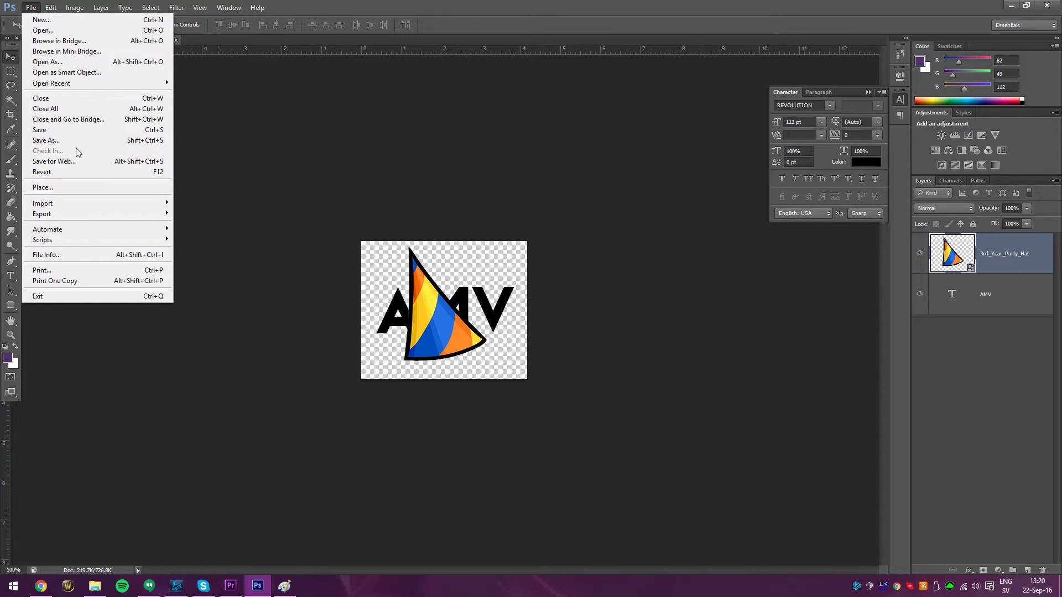
pyautogui.click(42, 141)
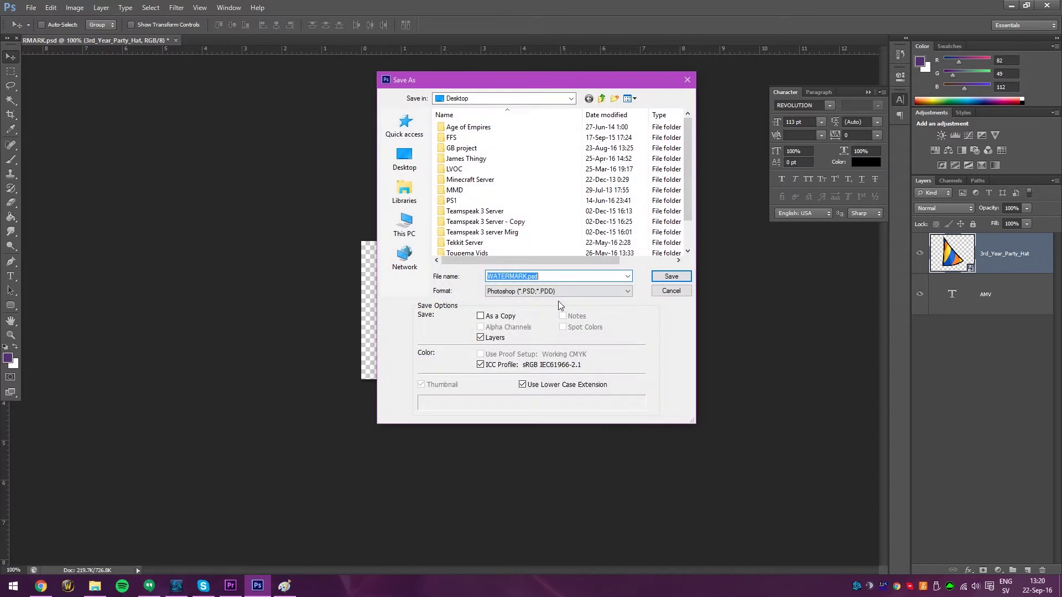
pyautogui.click(553, 291)
pyautogui.click(517, 415)
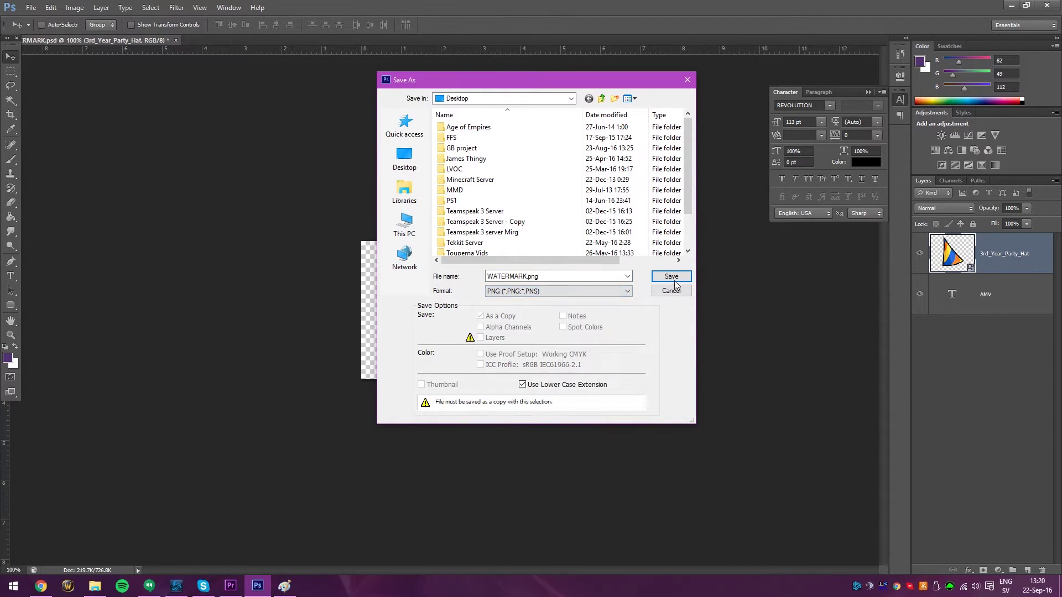
pyautogui.click(671, 276)
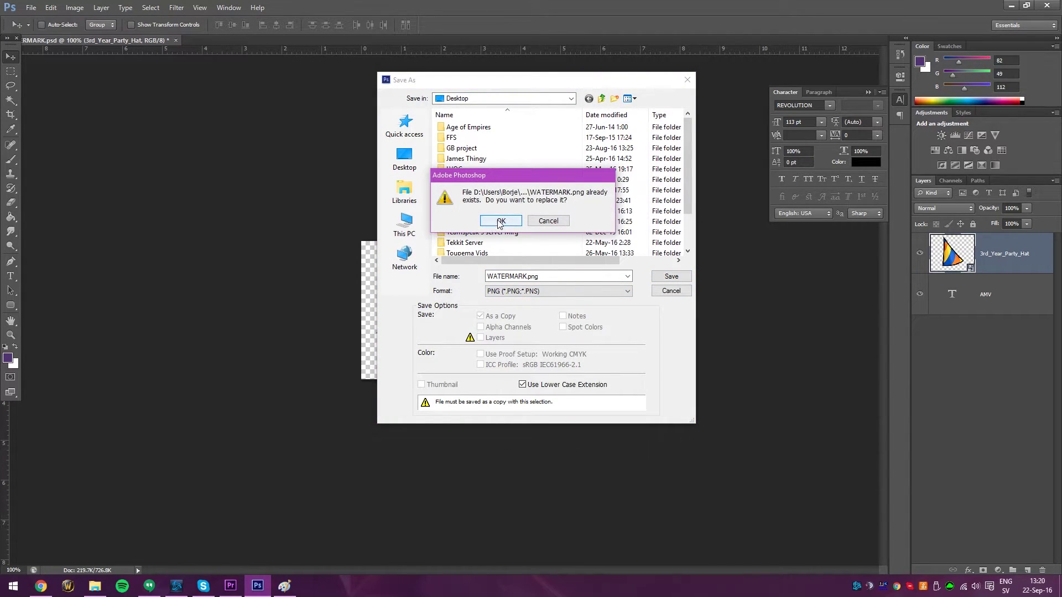
pyautogui.click(499, 221)
pyautogui.click(645, 228)
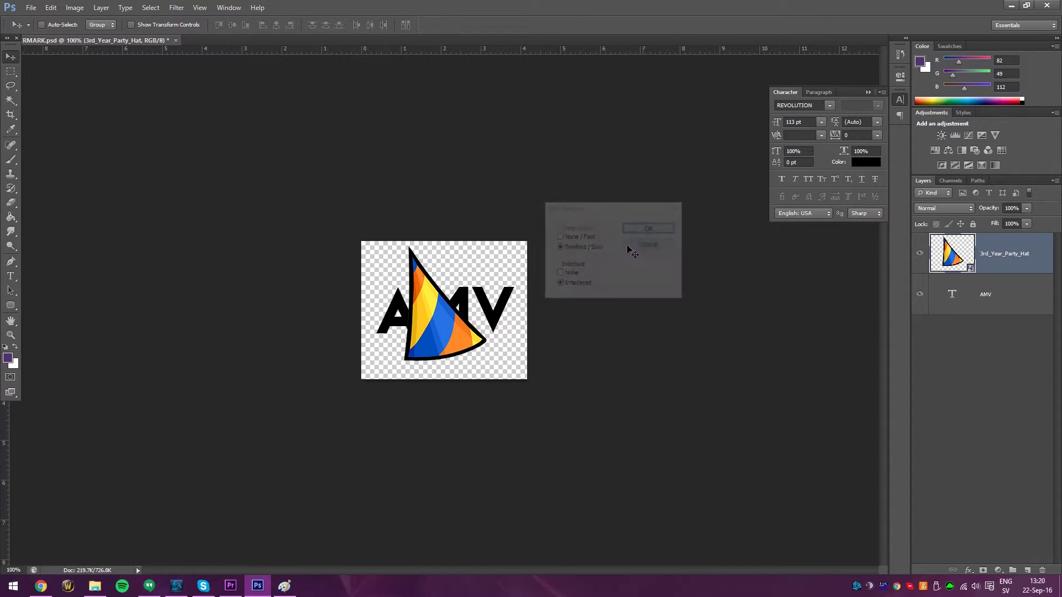
# - Park Premiere Pro's playhead at 00:02:08:20 to check the watermark, then bring up Paint
pyautogui.click(230, 586)
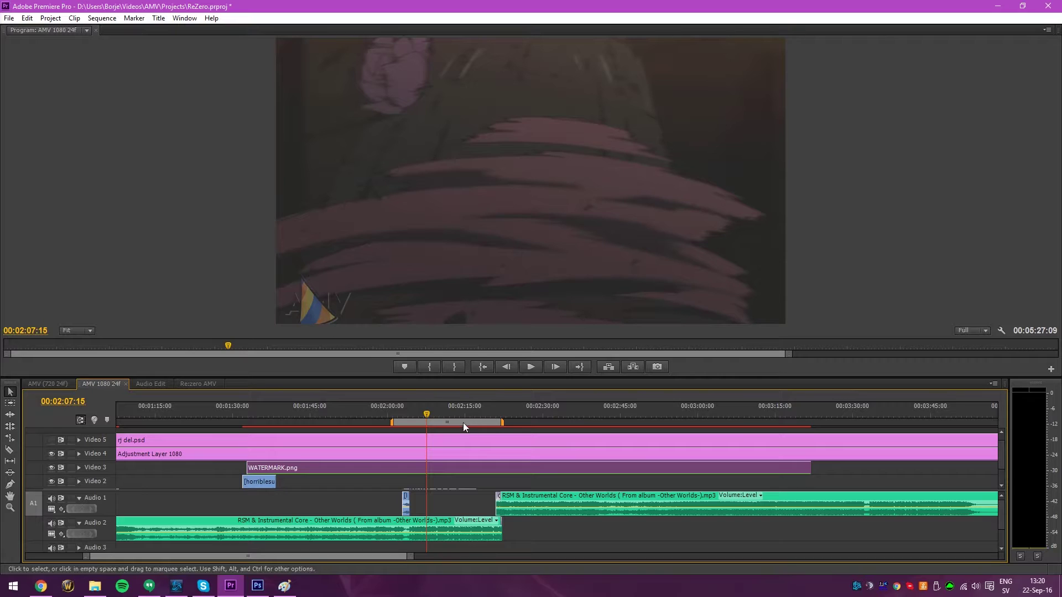
pyautogui.click(433, 403)
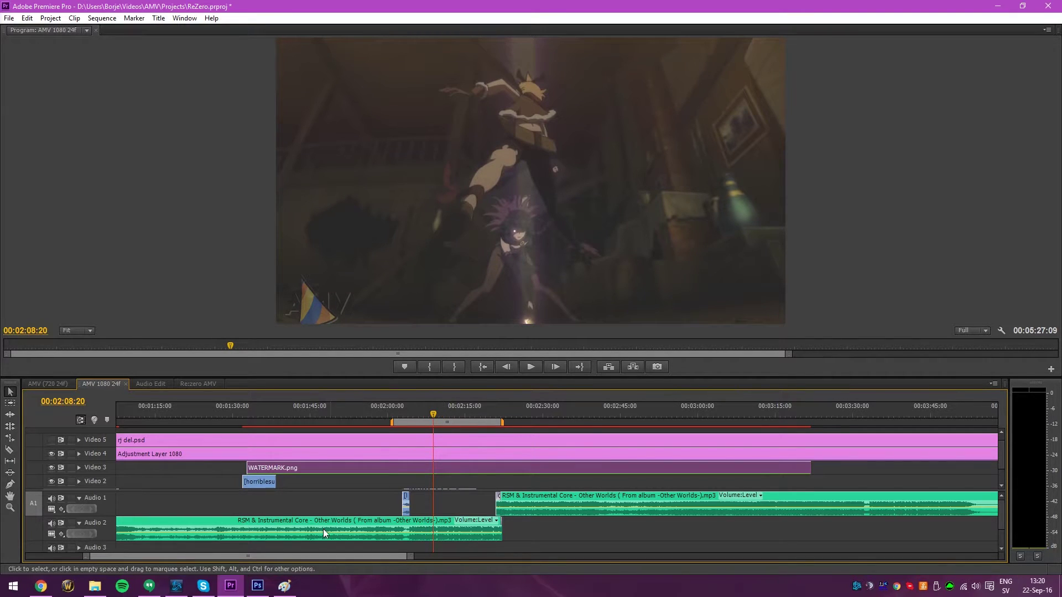
pyautogui.click(257, 586)
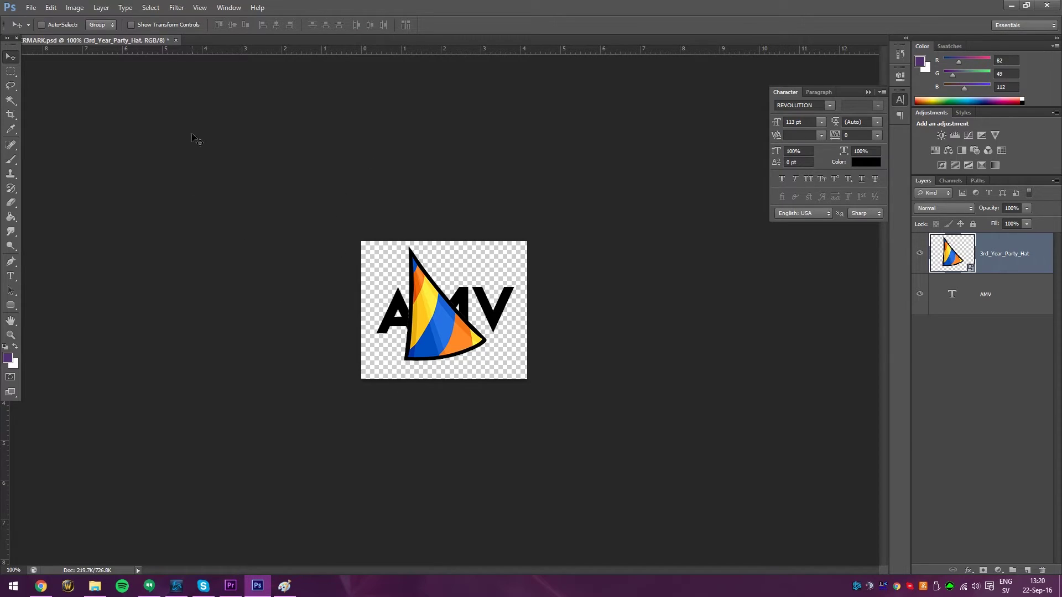
pyautogui.click(230, 586)
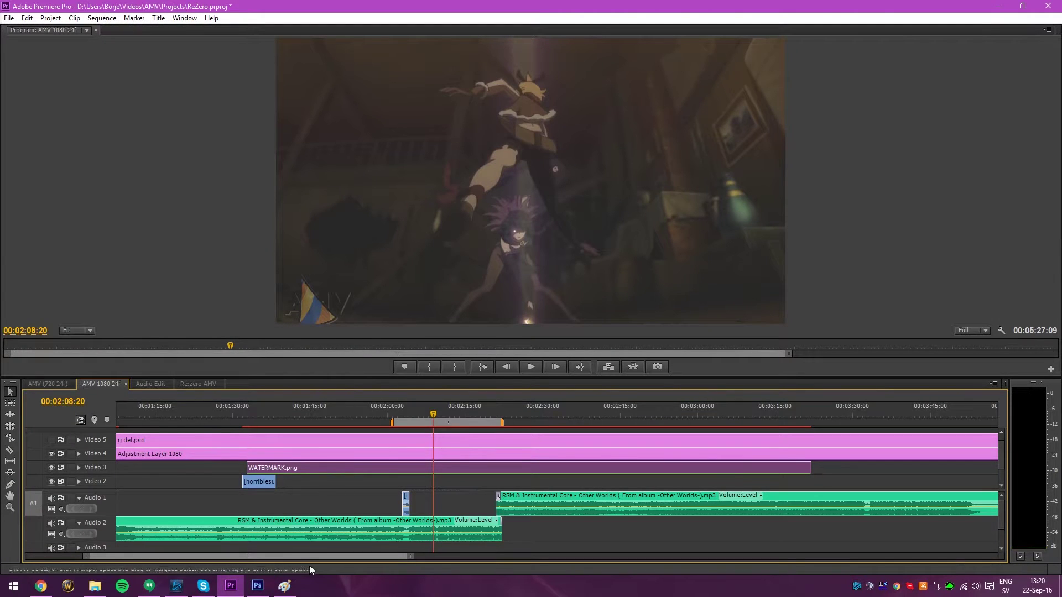
pyautogui.click(284, 586)
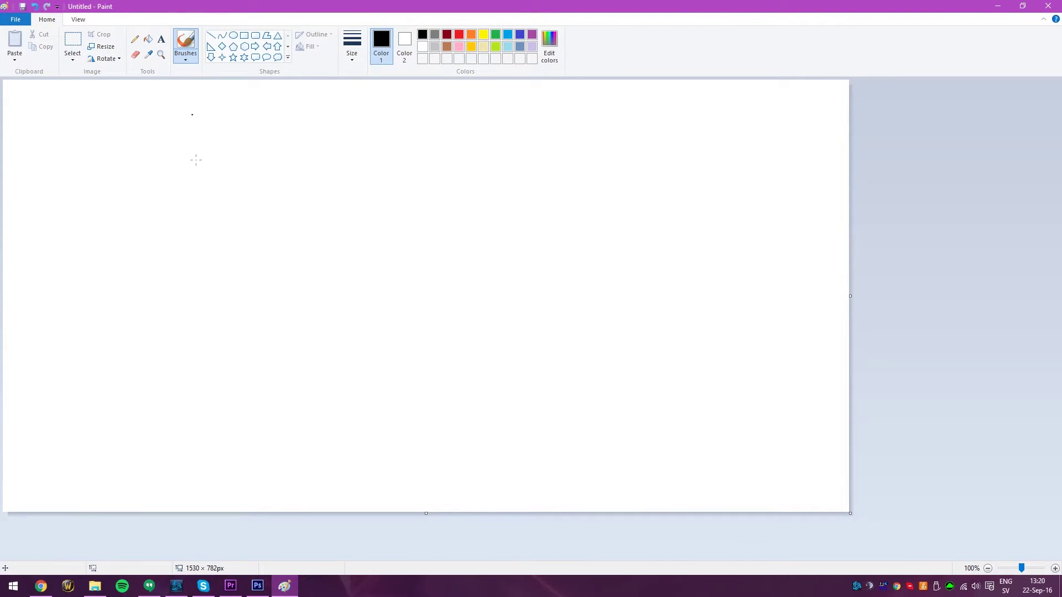
# - Type AMV with the Text tool and enlarge it to 72 point in a widened text box
pyautogui.click(161, 39)
pyautogui.click(339, 304)
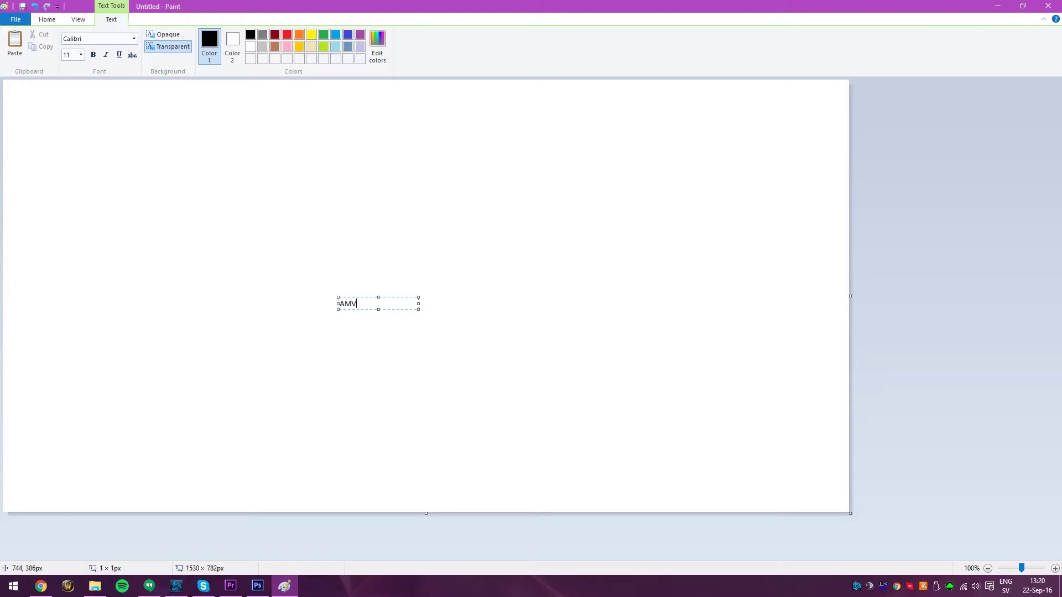
pyautogui.hotkey('ctrl', 'a')
pyautogui.click(81, 55)
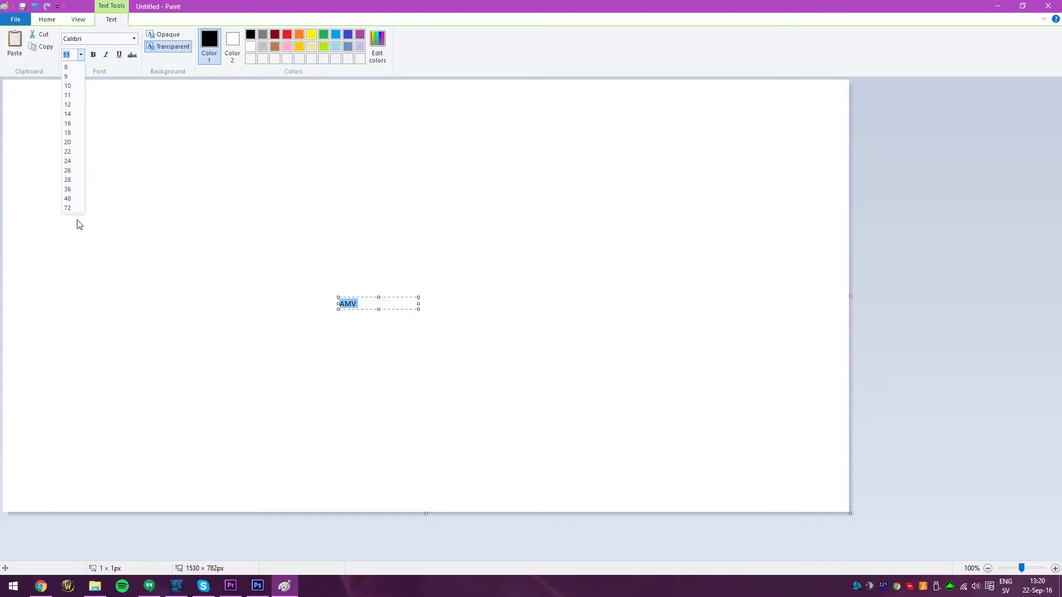
pyautogui.click(71, 202)
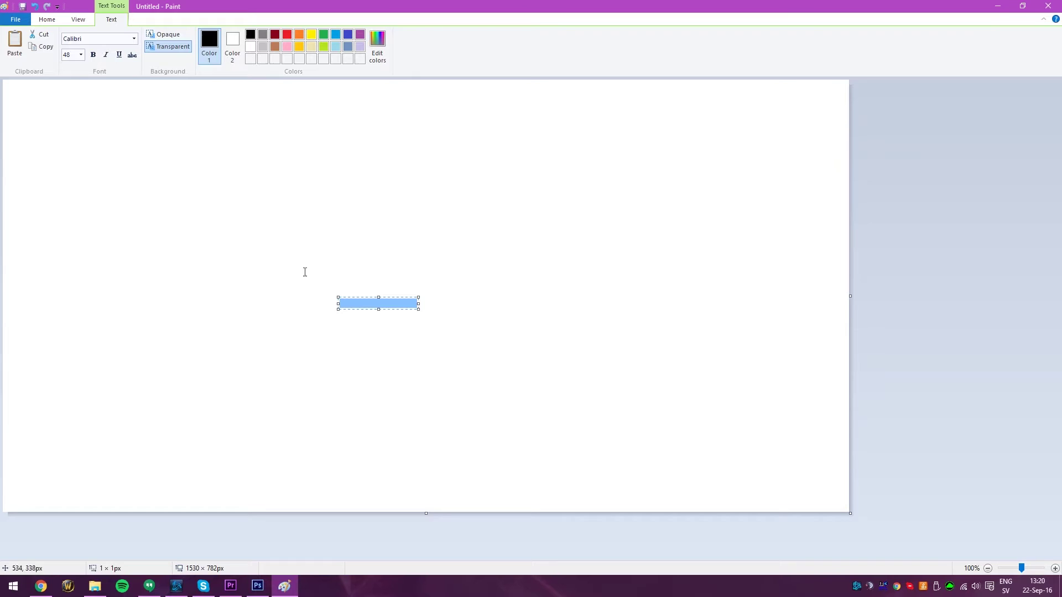
pyautogui.click(350, 305)
pyautogui.moveTo(337, 309); pyautogui.dragTo(49, 443)
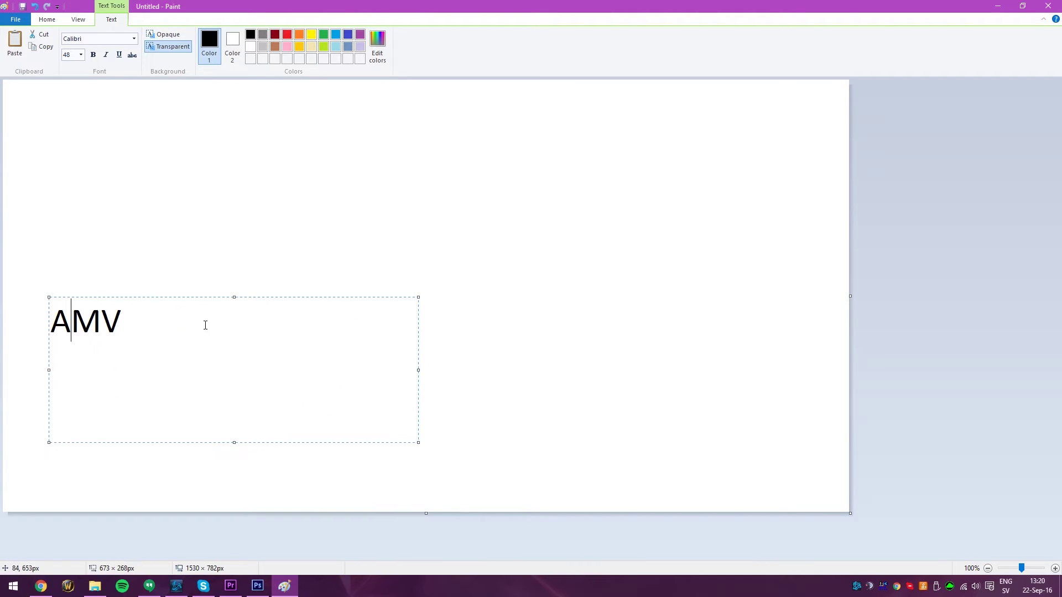
pyautogui.doubleClick(206, 325)
pyautogui.hotkey('ctrl', 'a')
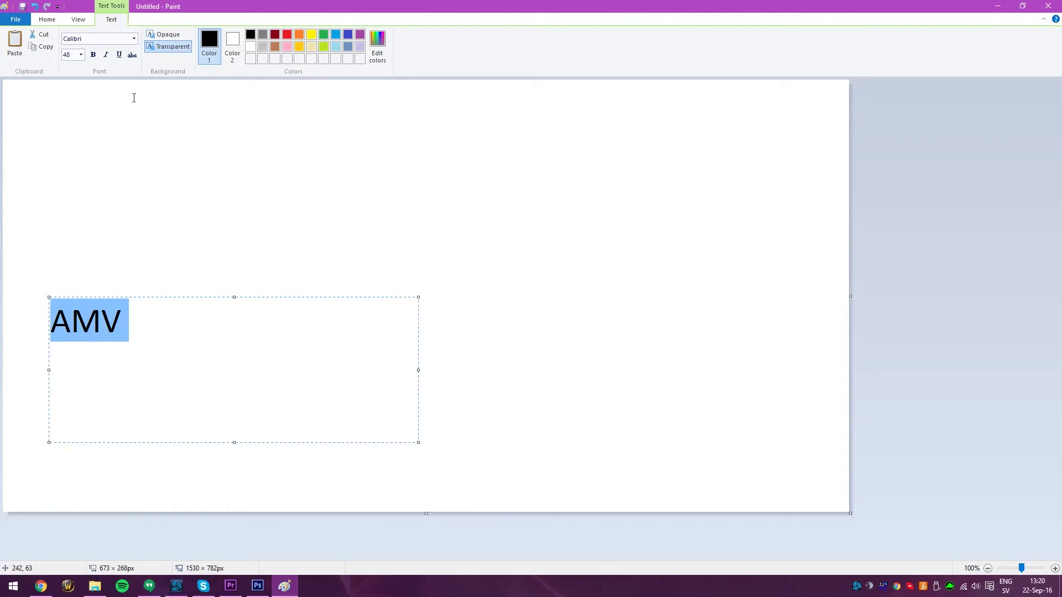
pyautogui.click(82, 55)
pyautogui.click(78, 213)
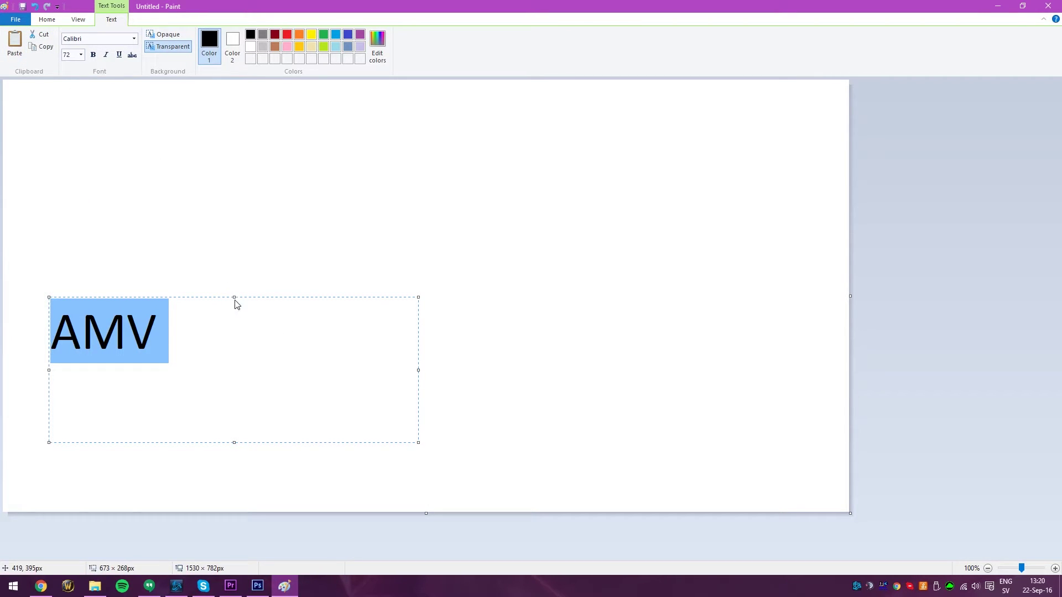
pyautogui.click(52, 303)
# - Select the AMV lettering and drag it to near the centre of the canvas
pyautogui.moveTo(52, 302); pyautogui.dragTo(178, 362)
pyautogui.click(36, 302)
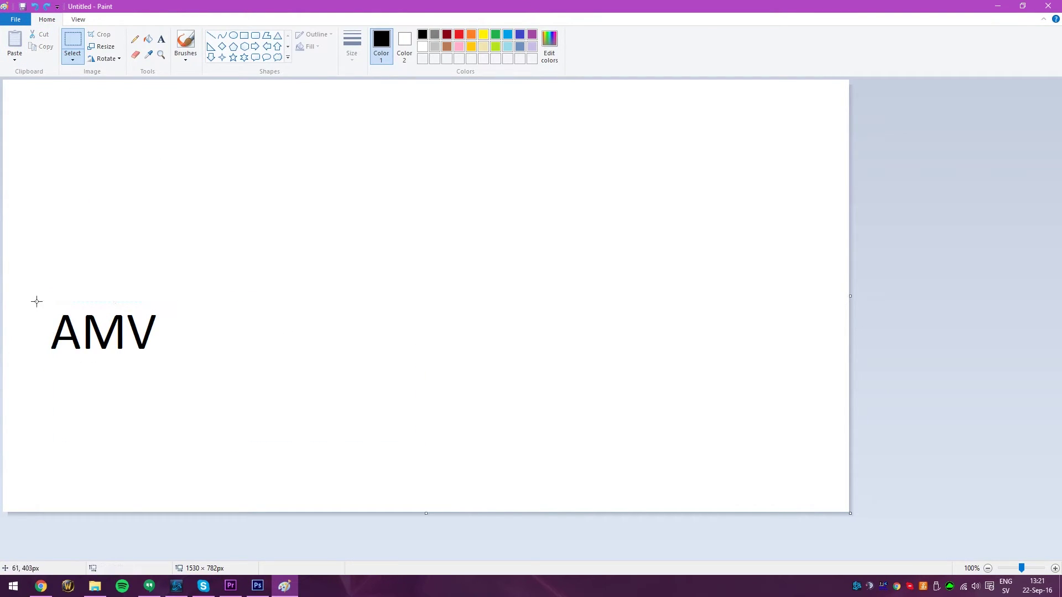
pyautogui.moveTo(37, 301); pyautogui.dragTo(435, 279)
pyautogui.click(408, 161)
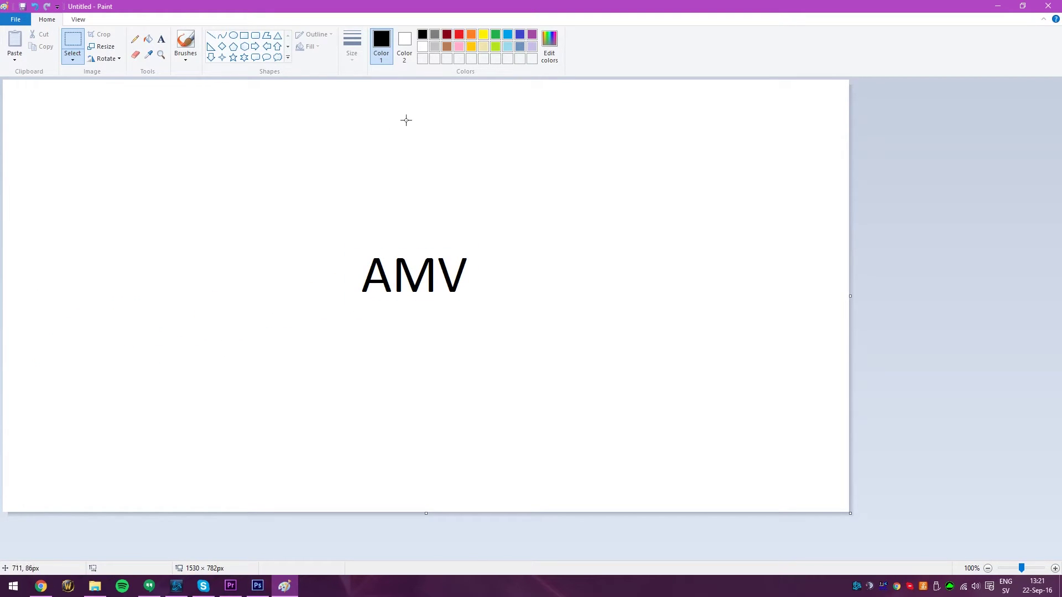
pyautogui.click(147, 40)
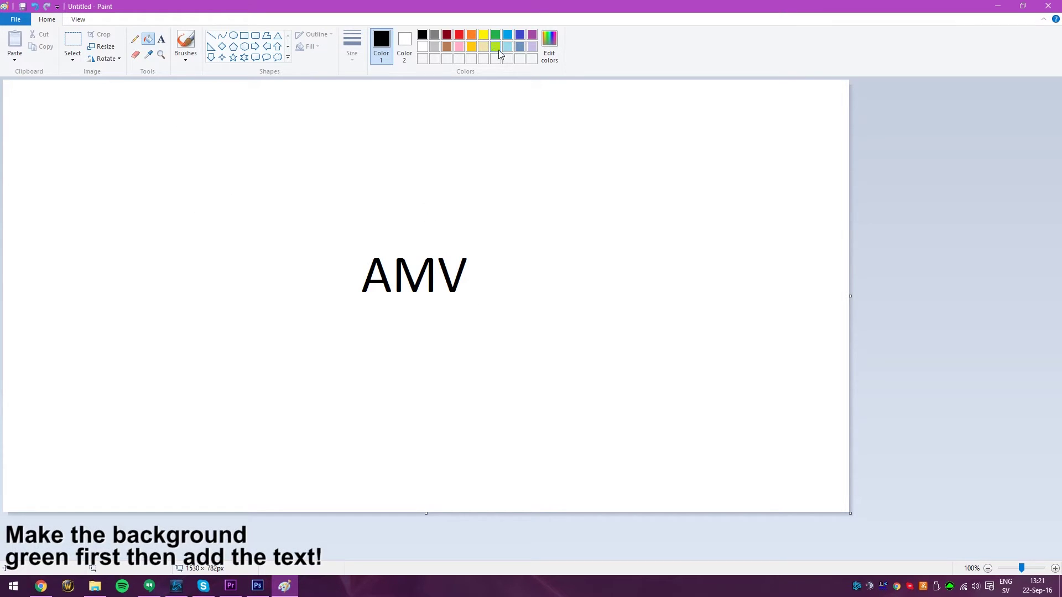
# - Choose a custom bright green and flood the white background around AMV with it
pyautogui.click(549, 47)
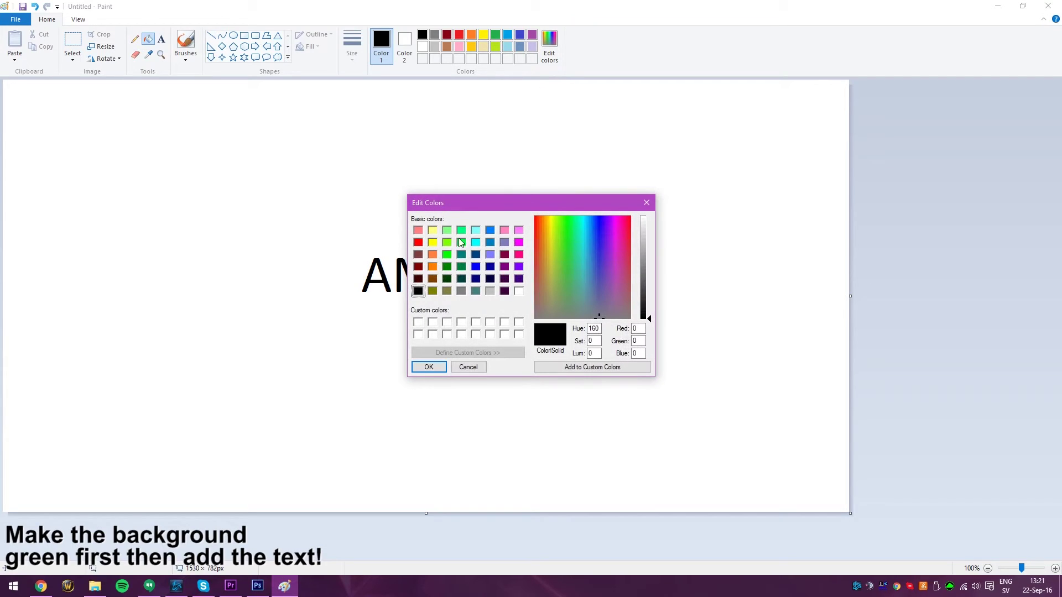
pyautogui.click(446, 254)
pyautogui.click(428, 367)
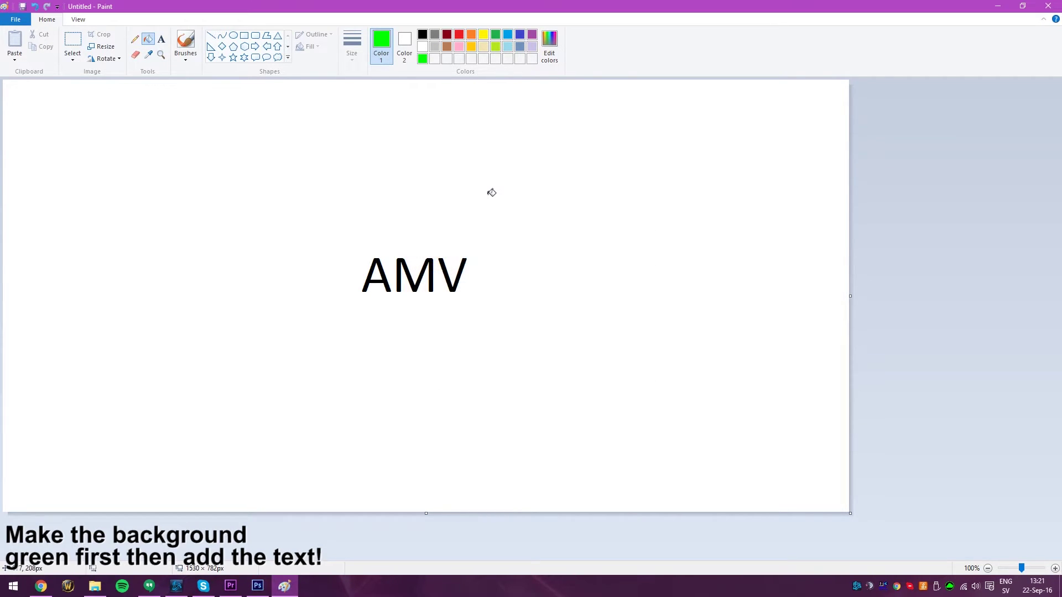
pyautogui.click(491, 193)
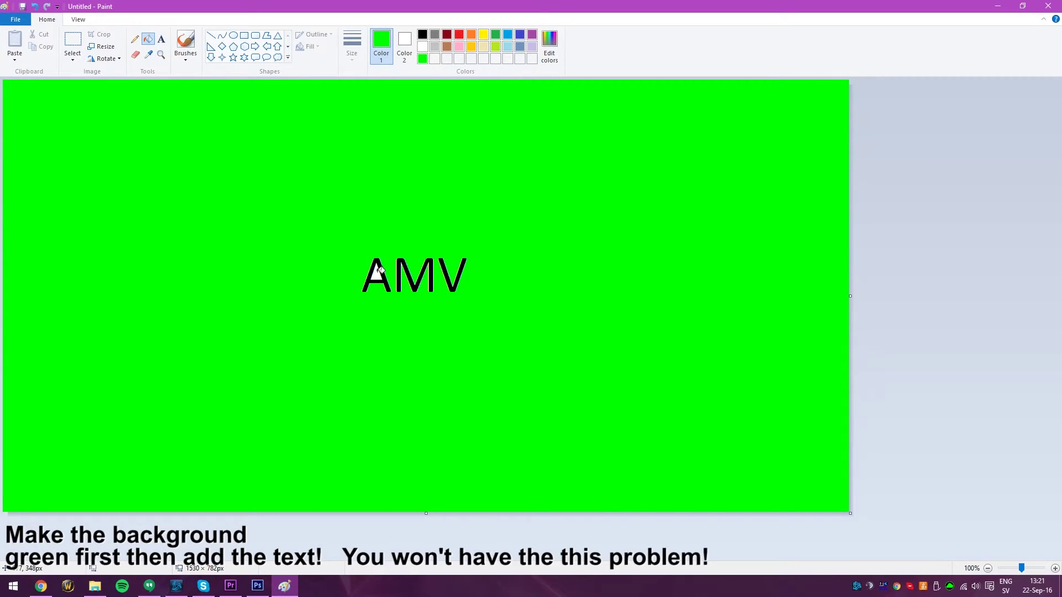
pyautogui.press('alt')
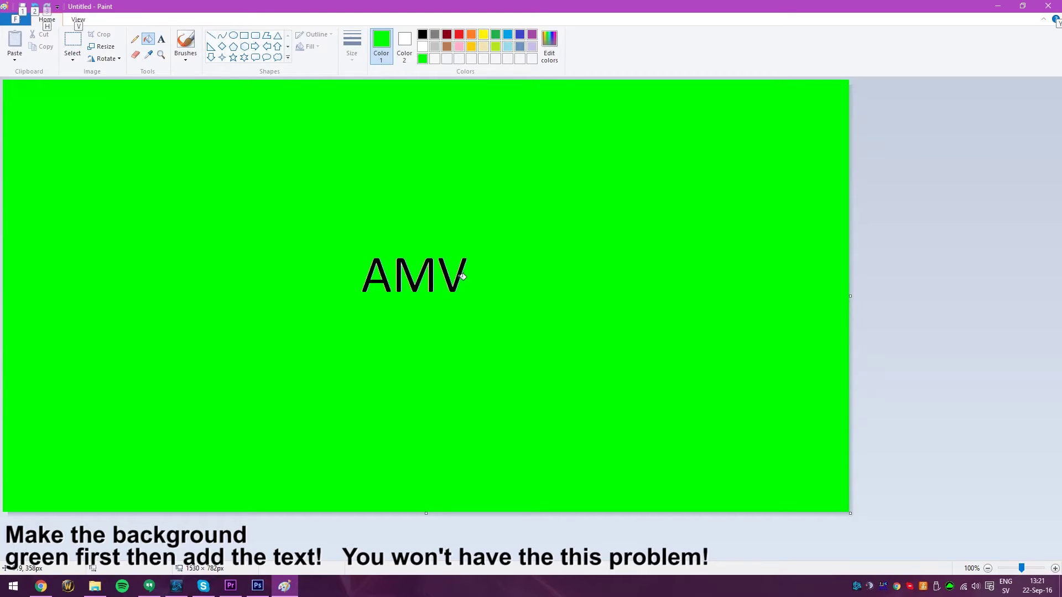
pyautogui.press('Escape')
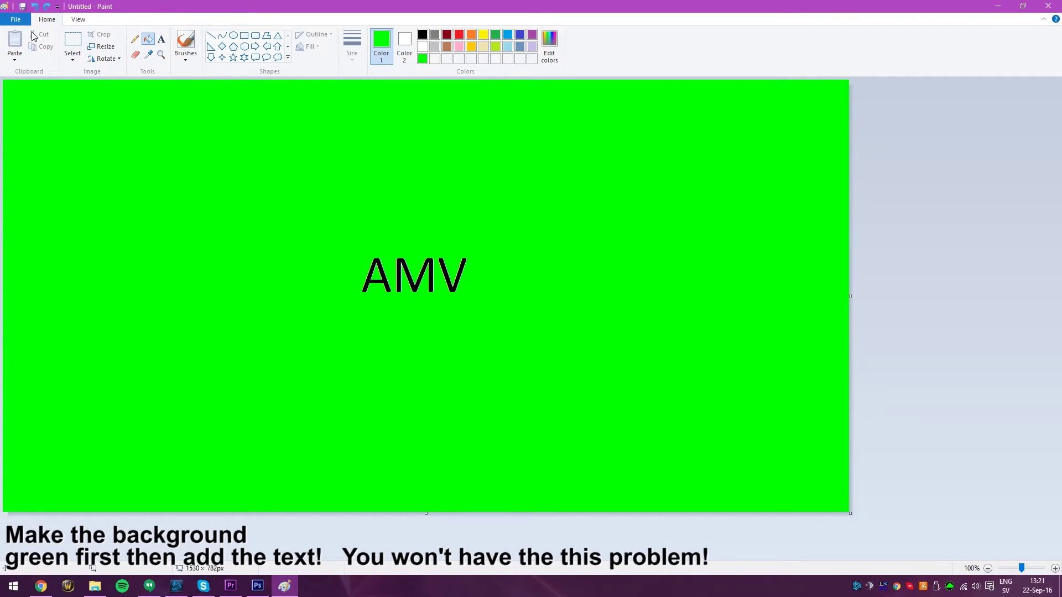
# - Save the green AMV picture as a PNG on the Desktop named 'Watermark 2'
pyautogui.click(16, 20)
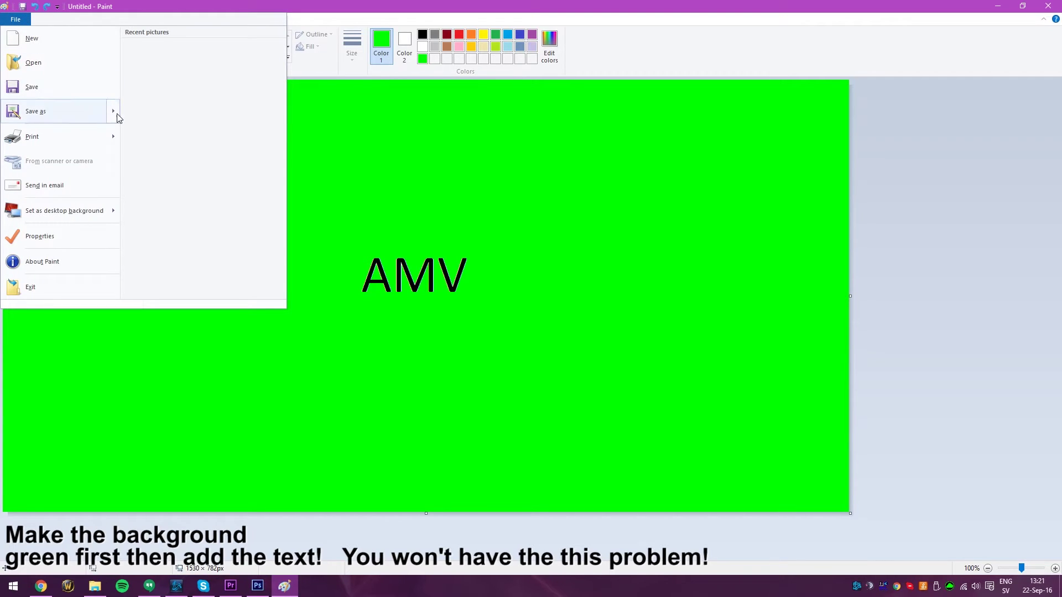
pyautogui.moveTo(114, 112)
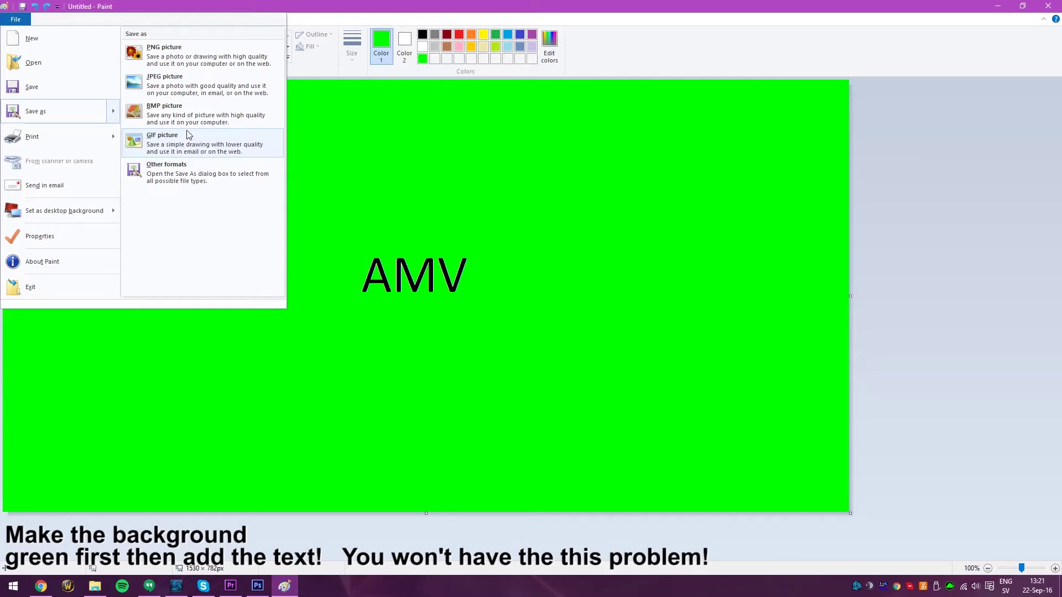
pyautogui.click(180, 58)
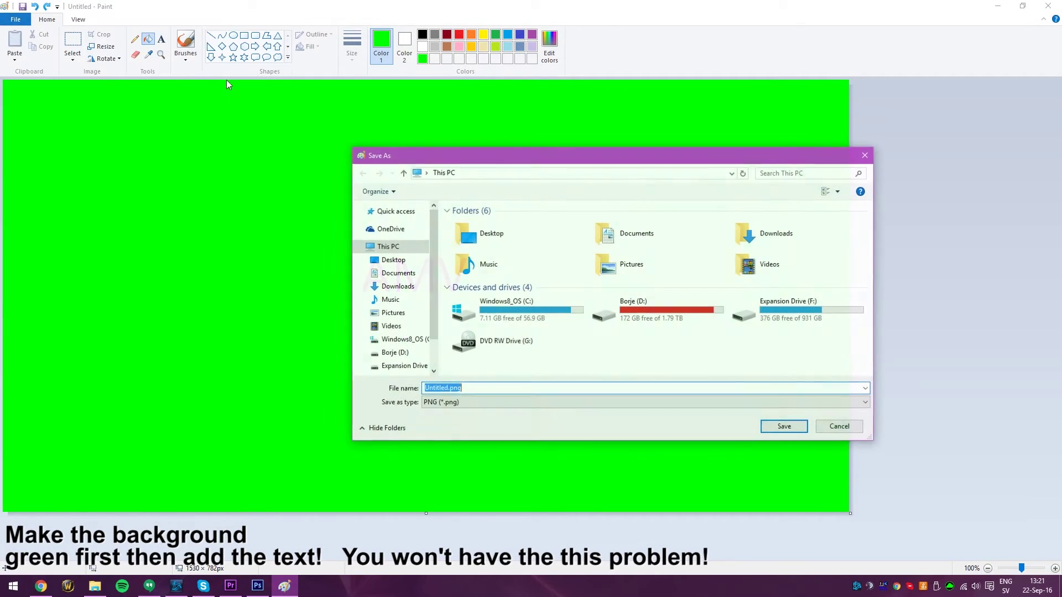
pyautogui.click(392, 260)
pyautogui.click(443, 388)
pyautogui.write('Wa')
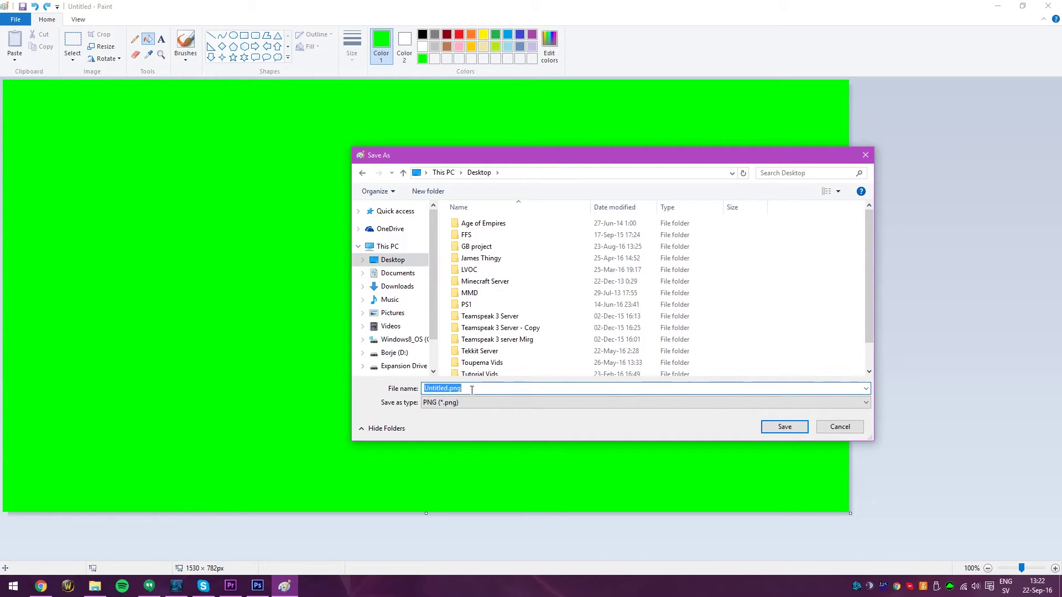
pyautogui.write('termark 2')
pyautogui.press('Return')
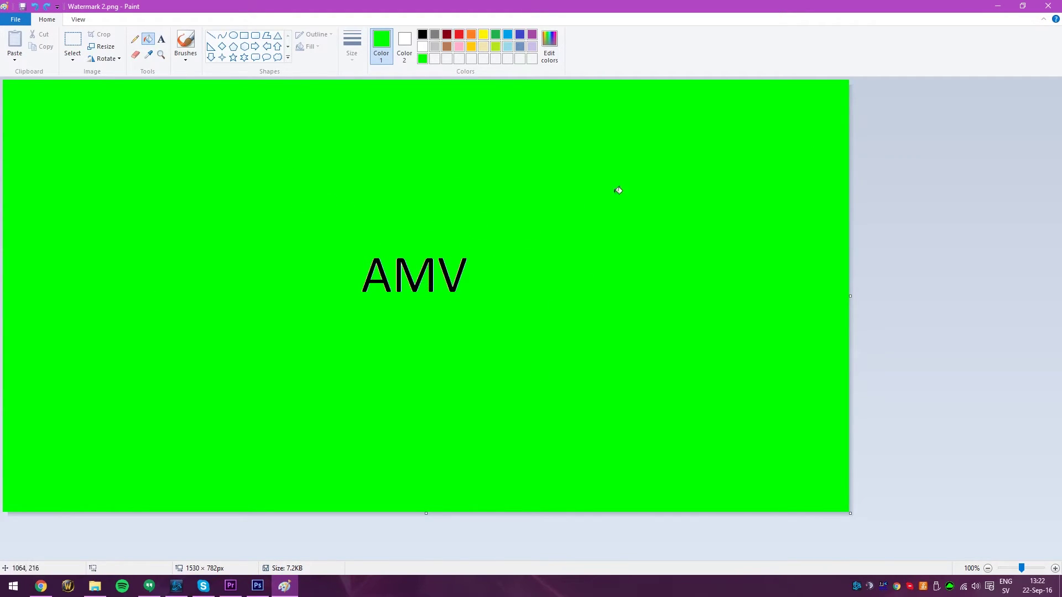
pyautogui.click(231, 586)
# - Bring Watermark 2.png from the desktop onto Video 2 and park the playhead over it
pyautogui.click(1060, 586)
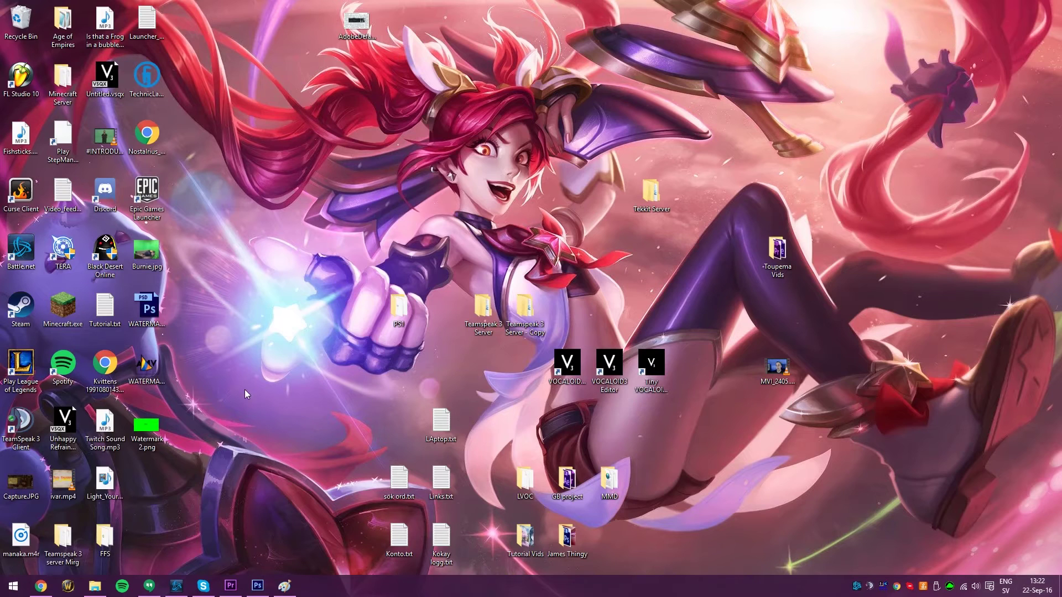
pyautogui.moveTo(151, 417); pyautogui.dragTo(531, 221)
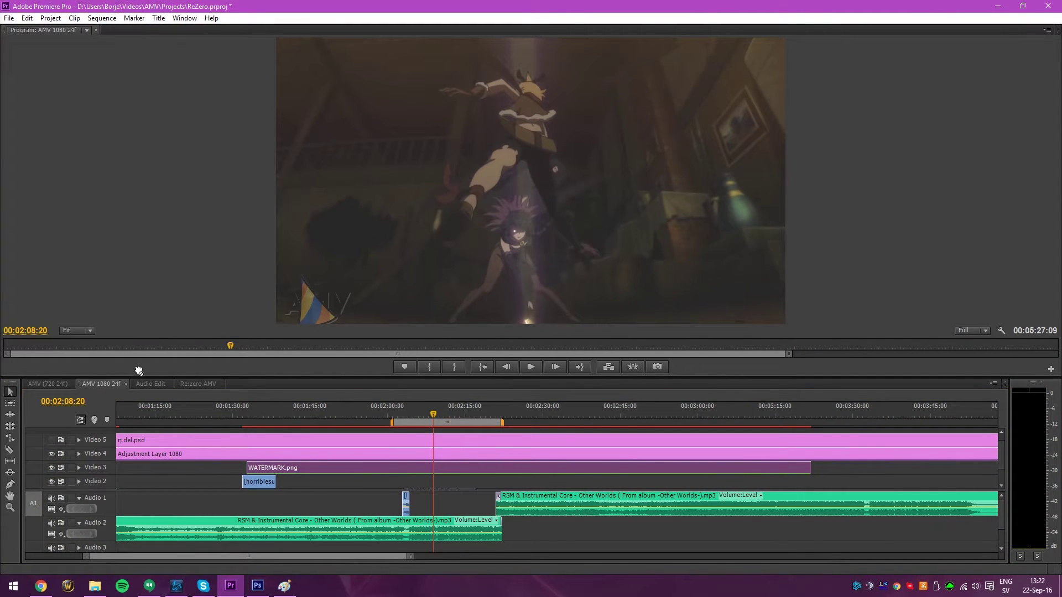
pyautogui.moveTo(138, 370); pyautogui.dragTo(513, 475)
pyautogui.click(417, 422)
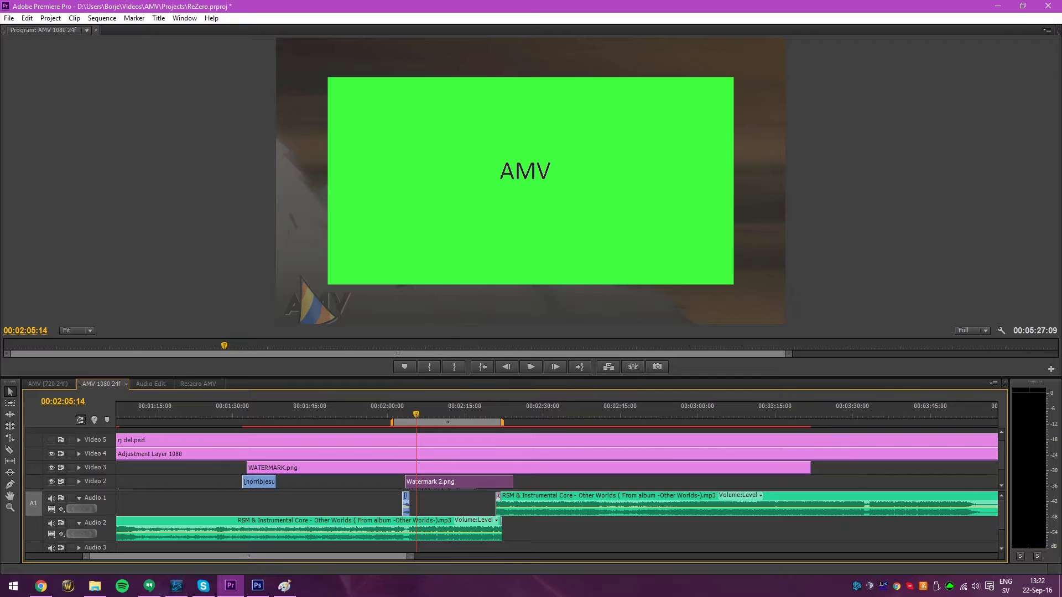
pyautogui.hotkey('shift', '7')
# - Drag Color Key from Video Effects > Keying onto the Watermark 2.png clip
pyautogui.moveTo(86, 160); pyautogui.dragTo(88, 92)
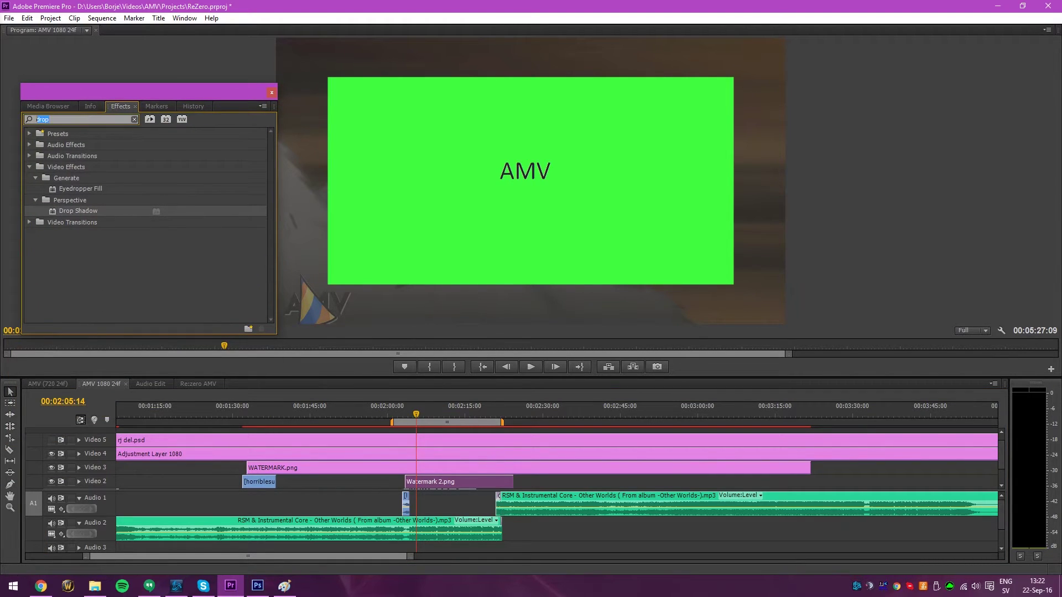
pyautogui.press('BackSpace')
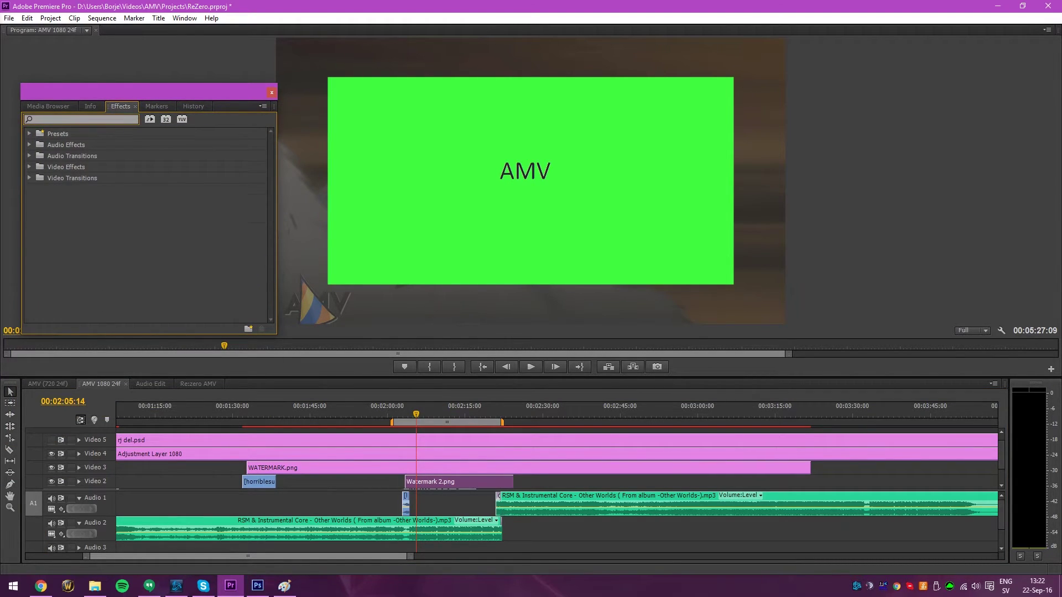
pyautogui.click(29, 167)
pyautogui.click(36, 266)
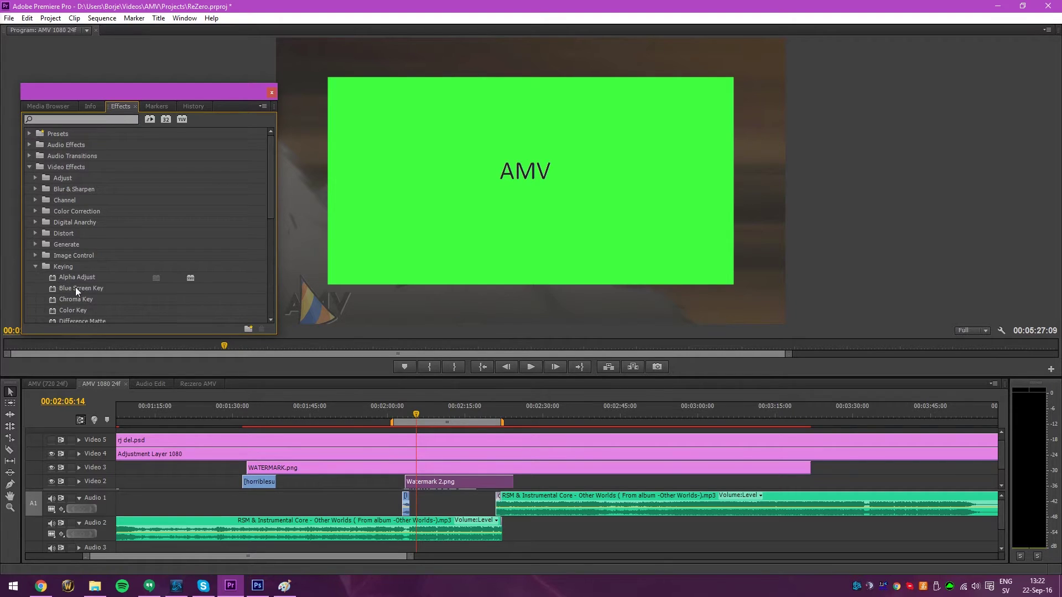
pyautogui.scroll(-4, 76, 282)
pyautogui.click(77, 264)
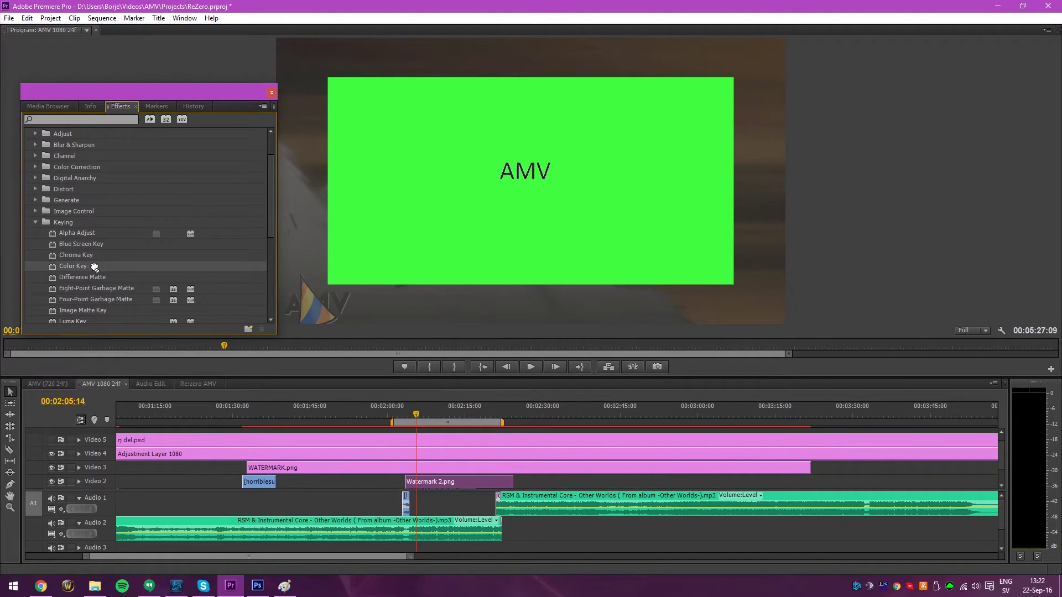
pyautogui.scroll(-4, 85, 266)
pyautogui.scroll(-3, 82, 306)
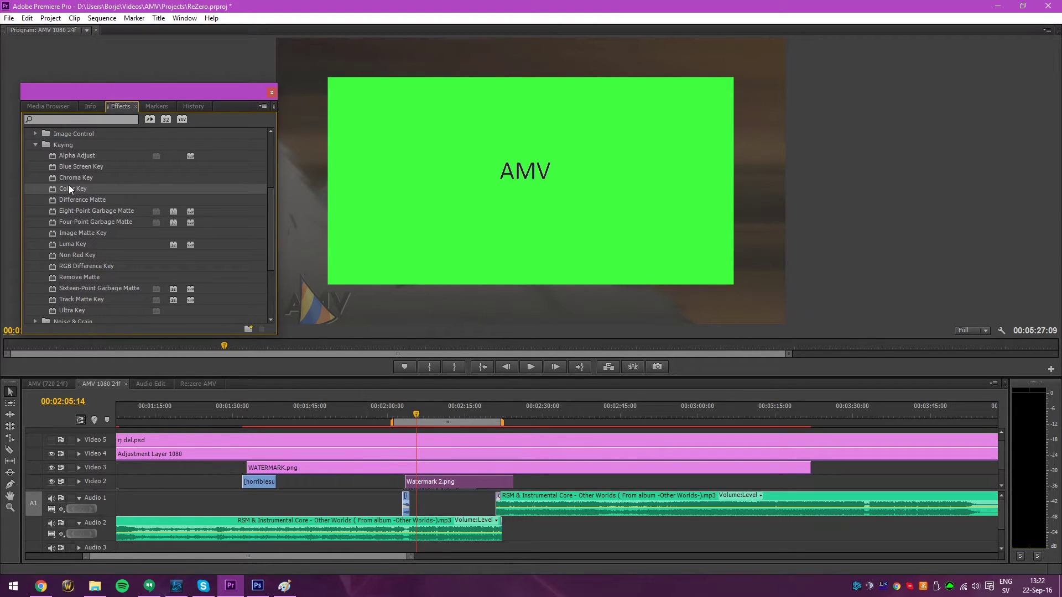
pyautogui.moveTo(54, 189); pyautogui.dragTo(418, 476)
pyautogui.hotkey('shift', '5')
pyautogui.moveTo(110, 238); pyautogui.dragTo(945, 200)
# - Key out the green with the eyedropper, Color Tolerance 92 and Edge Feather 0.0
pyautogui.moveTo(888, 223); pyautogui.dragTo(871, 206)
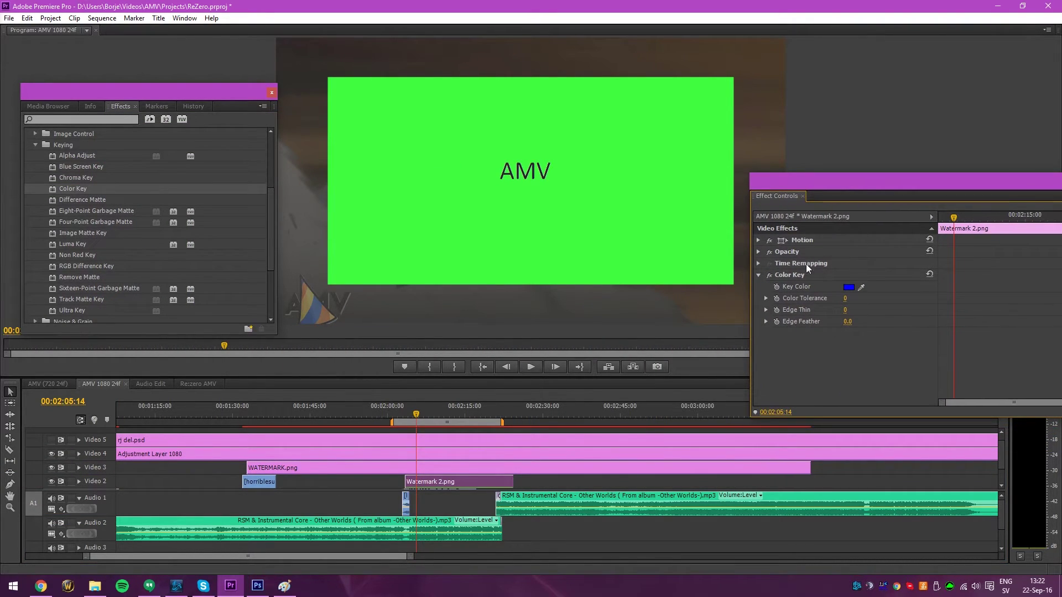
pyautogui.moveTo(861, 287); pyautogui.dragTo(590, 207)
pyautogui.moveTo(846, 298)
pyautogui.mouseDown()
pyautogui.moveTo(896, 299)
pyautogui.moveTo(857, 299)
pyautogui.mouseUp()
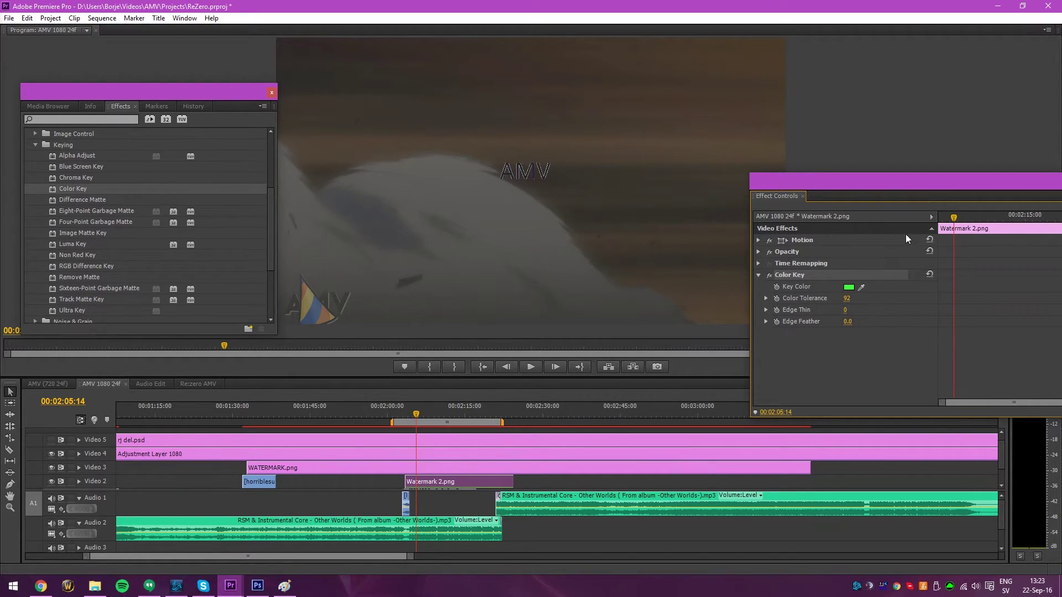
pyautogui.moveTo(894, 185); pyautogui.dragTo(665, 187)
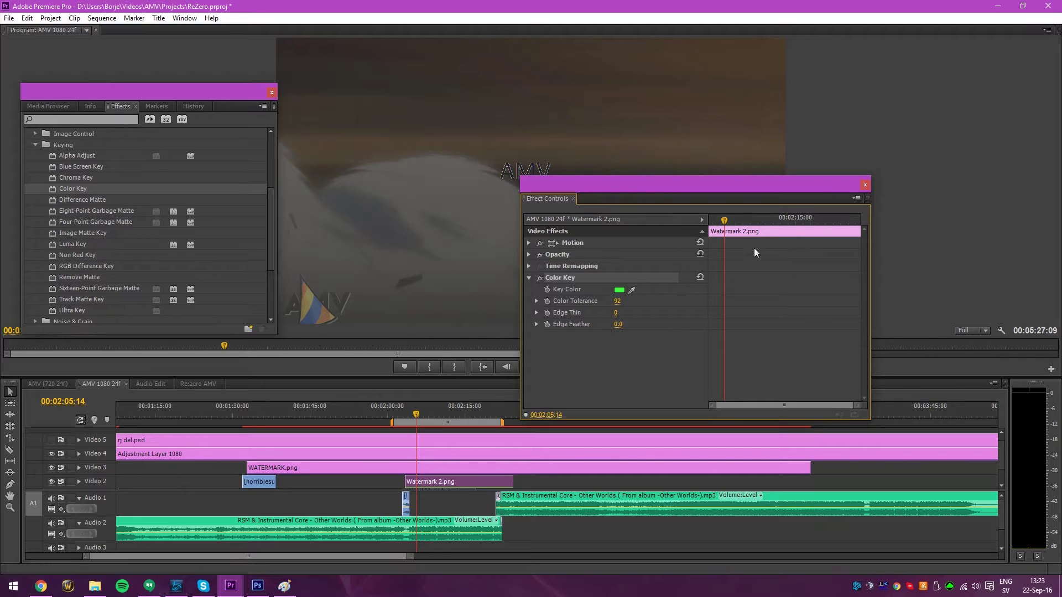
pyautogui.moveTo(767, 193); pyautogui.dragTo(743, 193)
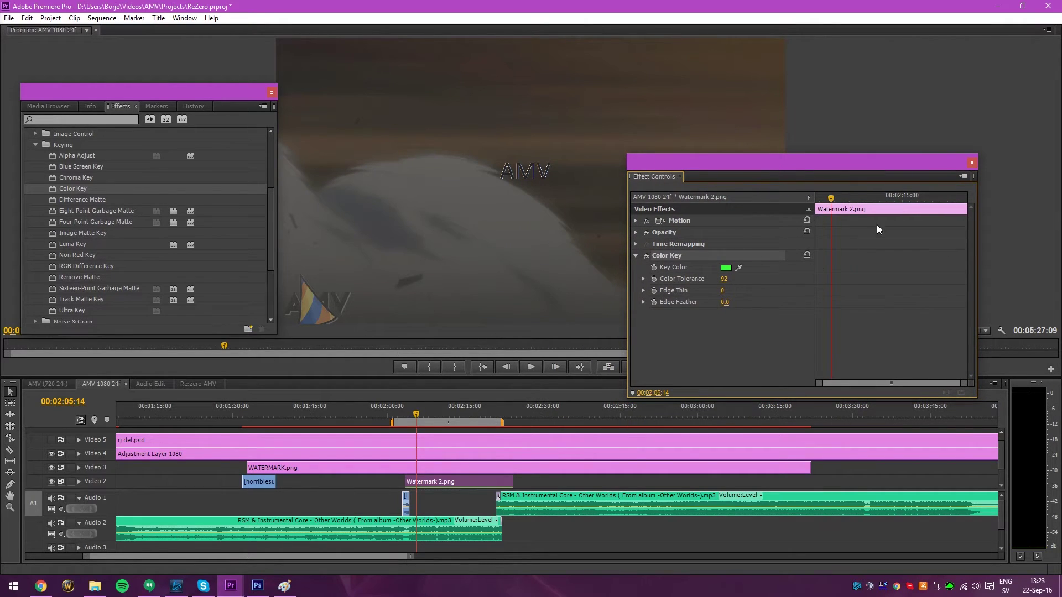
pyautogui.moveTo(725, 302); pyautogui.dragTo(664, 302)
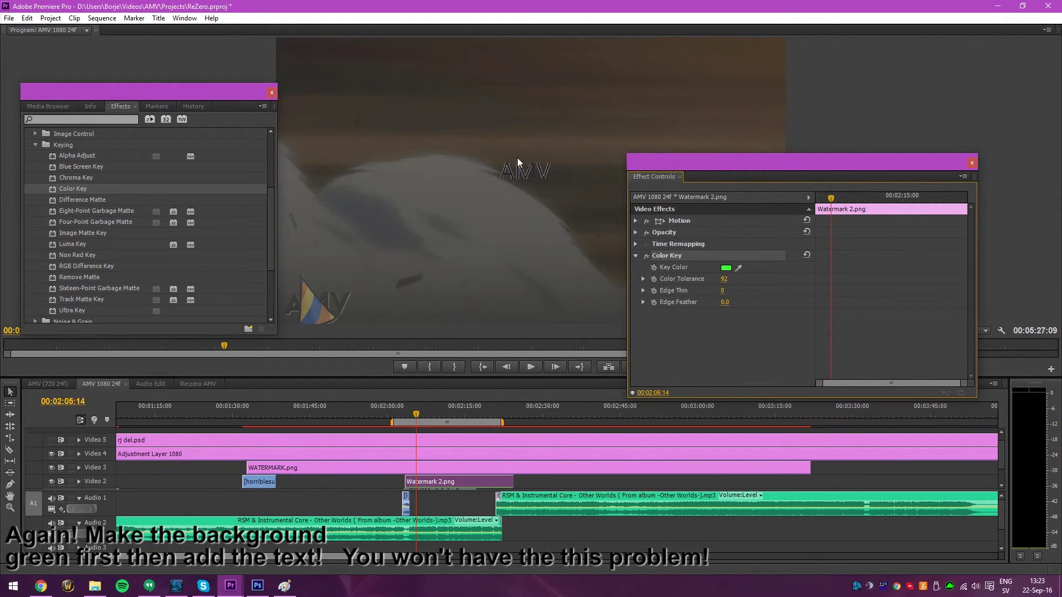
pyautogui.click(972, 163)
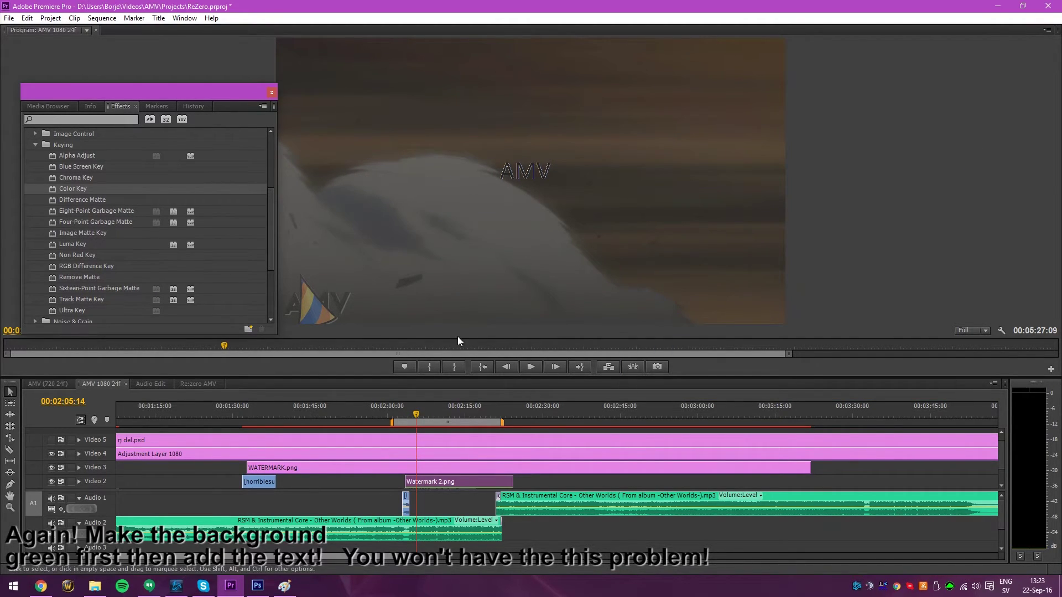
# - Shift the AMV watermark sideways using the Motion position setting
pyautogui.hotkey('shift', '5')
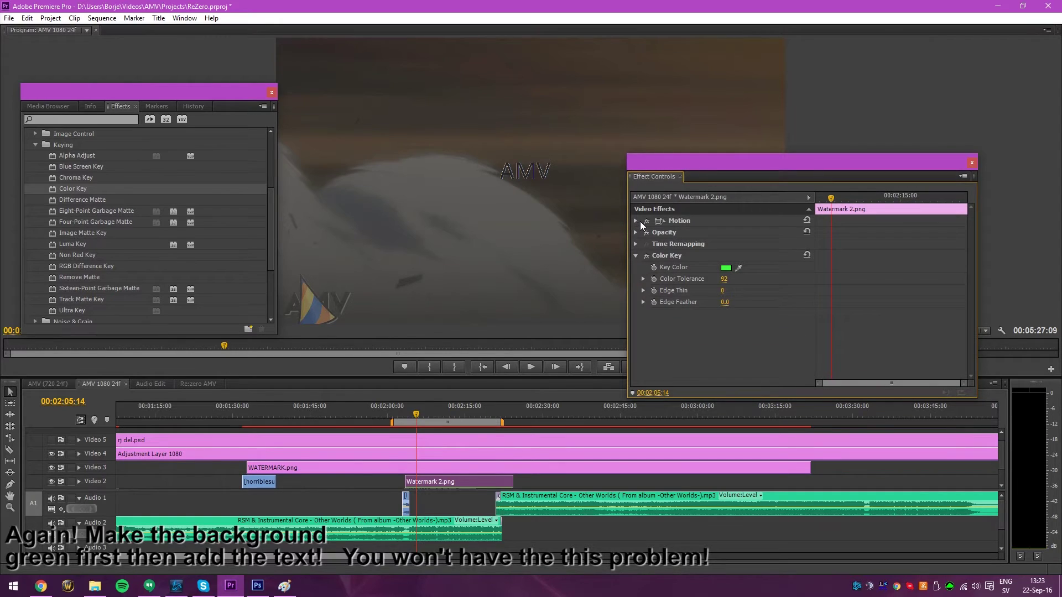
pyautogui.click(638, 221)
pyautogui.moveTo(728, 233); pyautogui.dragTo(846, 232)
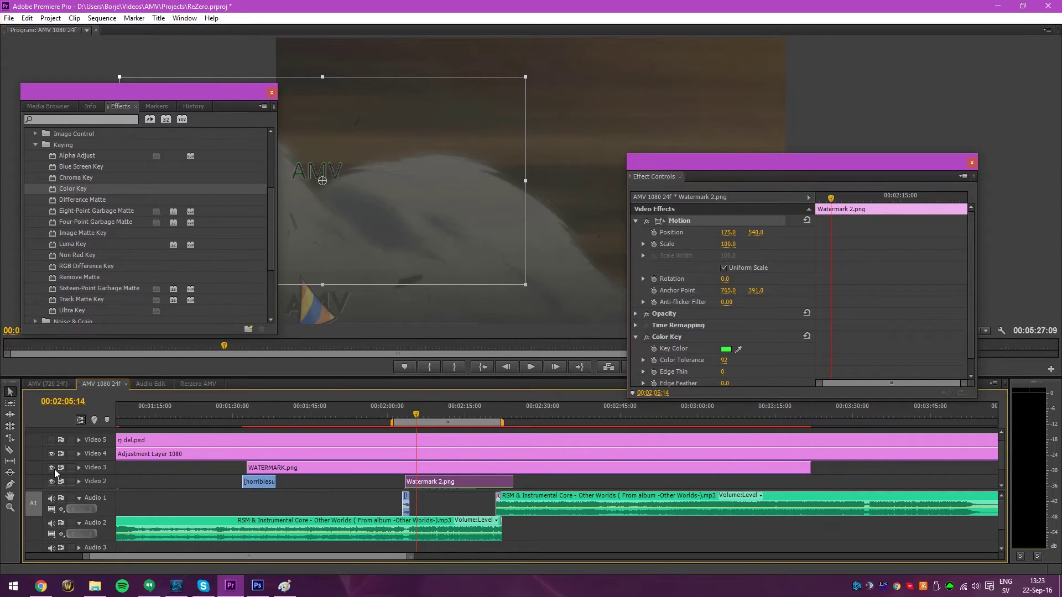
# - Hide the Video 3 WATERMARK.png track and move AMV to position 139.0, 1058.0
pyautogui.click(52, 468)
pyautogui.moveTo(755, 232)
pyautogui.mouseDown()
pyautogui.moveTo(841, 233)
pyautogui.moveTo(760, 234)
pyautogui.mouseUp()
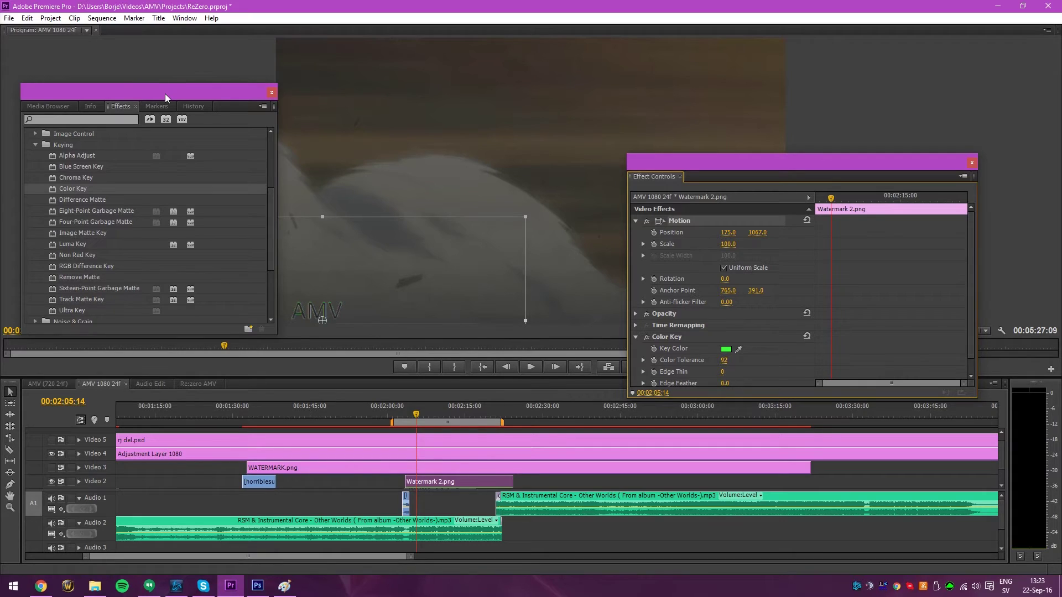
pyautogui.moveTo(165, 94); pyautogui.dragTo(76, 111)
pyautogui.moveTo(728, 232); pyautogui.dragTo(764, 234)
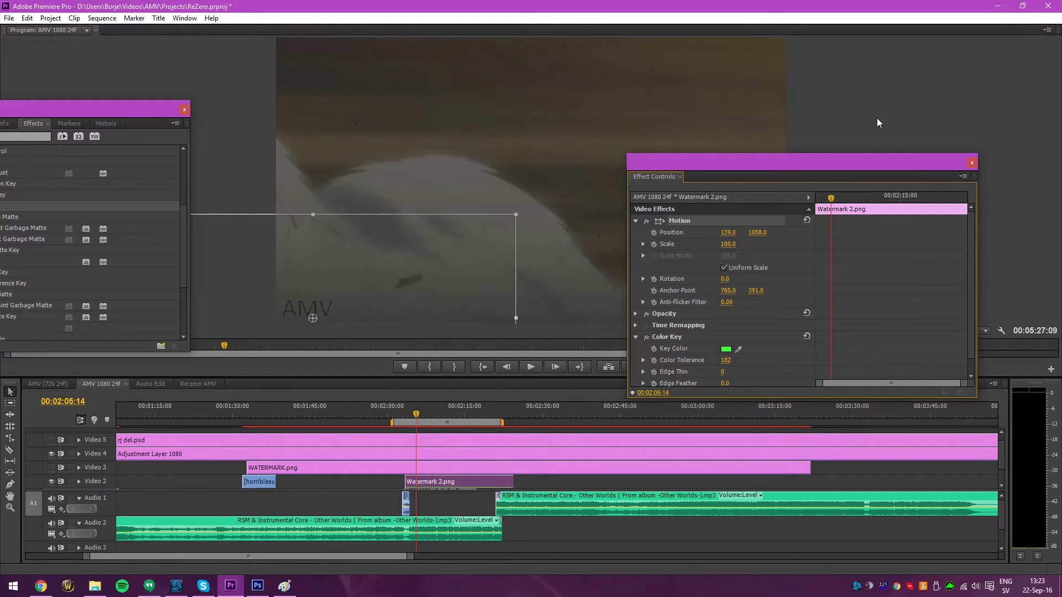
pyautogui.click(606, 219)
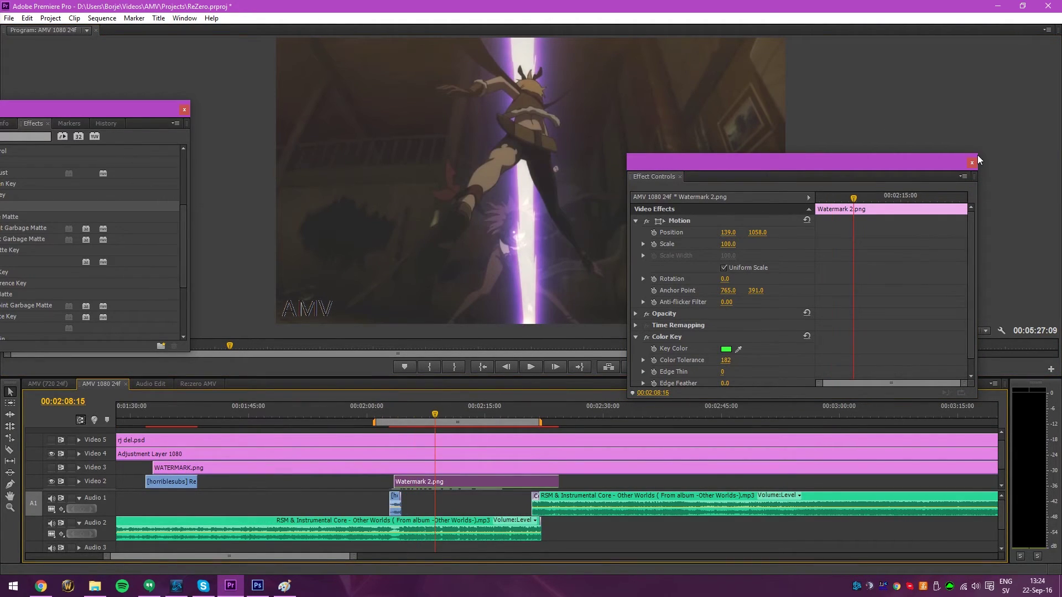
pyautogui.click(972, 162)
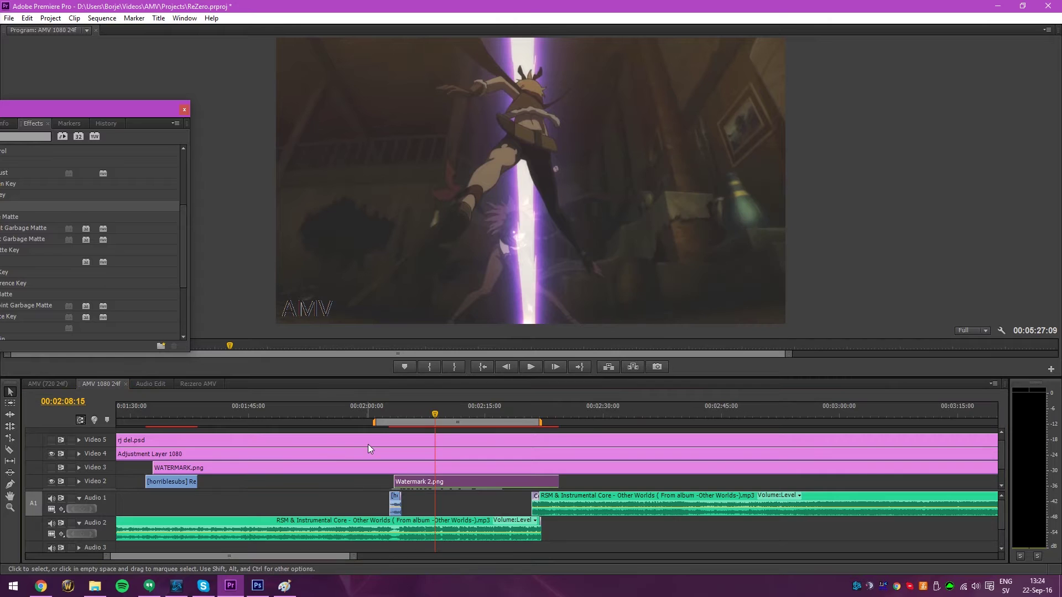
# - In Paint, put the AMV text on a fresh white canvas and reposition it slightly
pyautogui.click(282, 590)
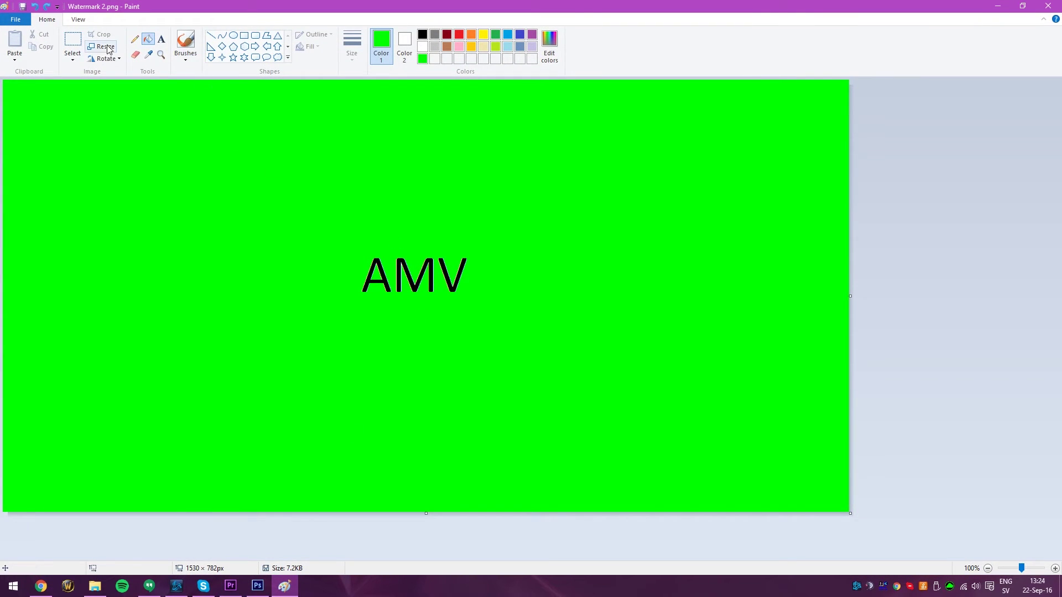
pyautogui.click(15, 20)
pyautogui.click(25, 35)
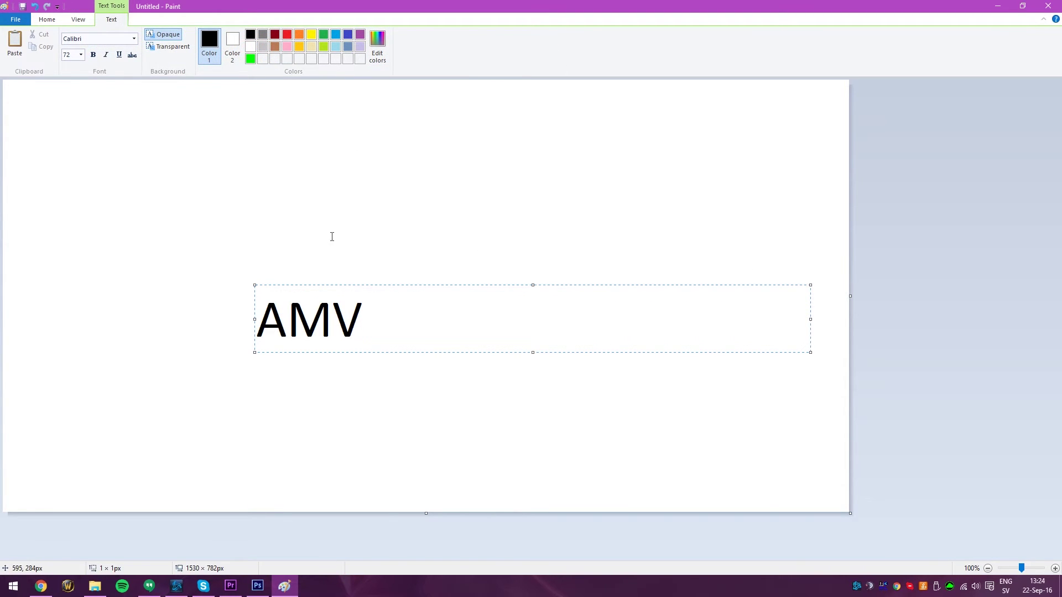
pyautogui.click(332, 237)
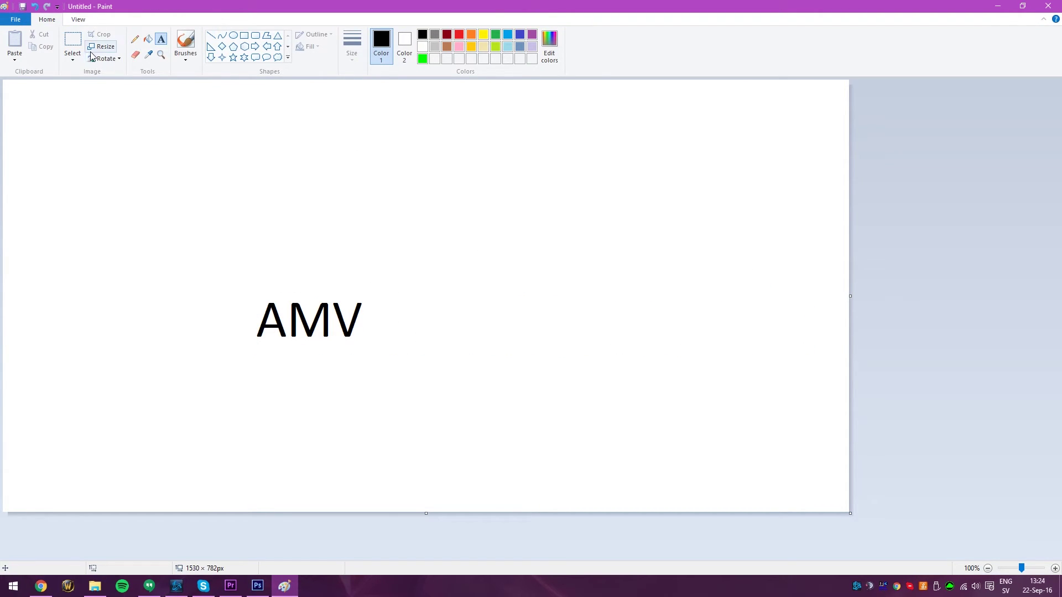
pyautogui.click(73, 41)
pyautogui.moveTo(239, 287); pyautogui.dragTo(369, 356)
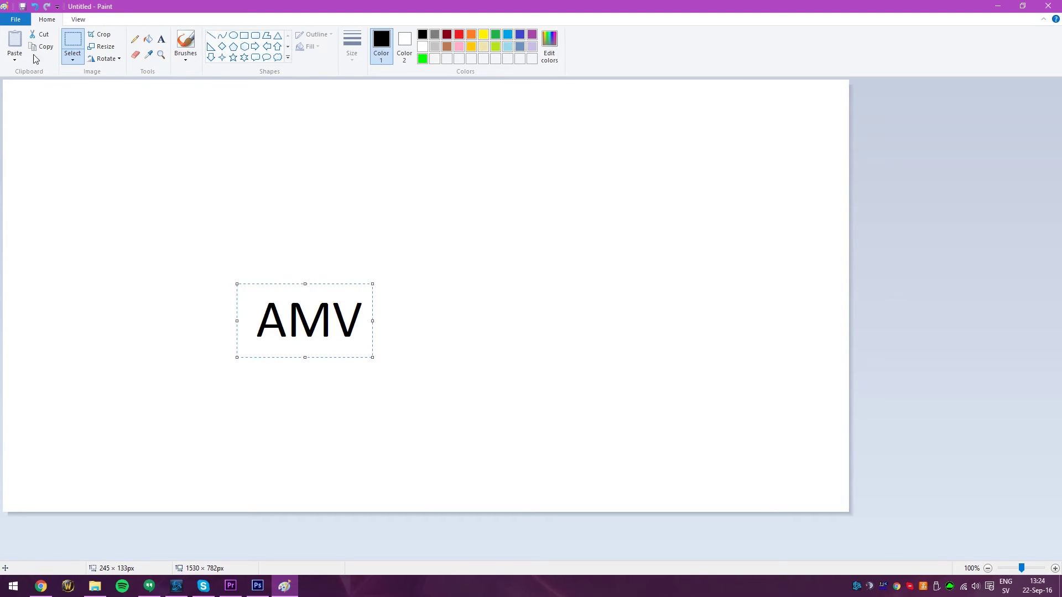
pyautogui.moveTo(324, 315); pyautogui.dragTo(439, 273)
pyautogui.click(399, 216)
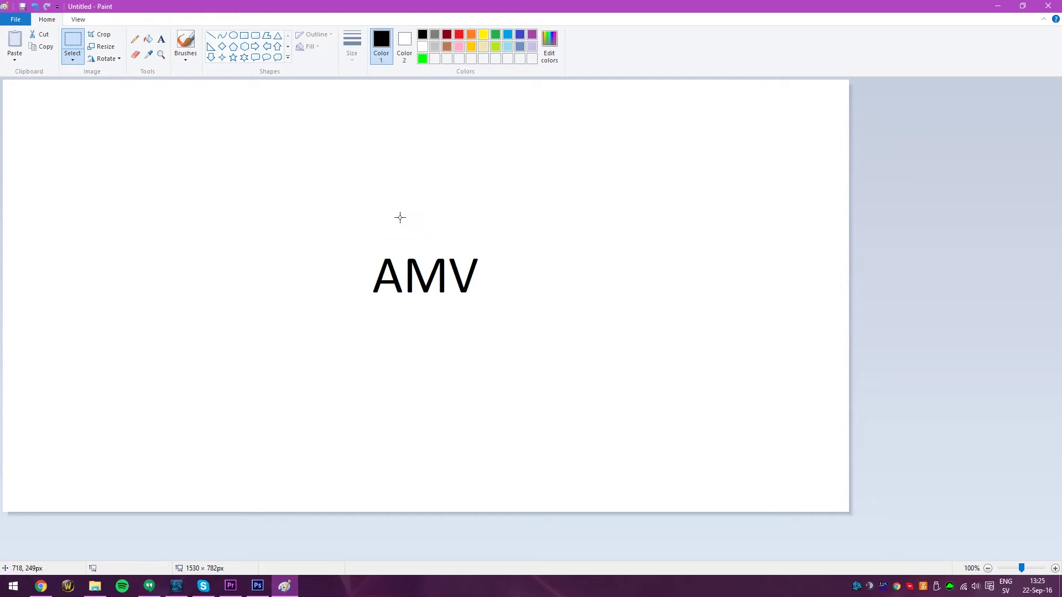
# - Save it as PNG to the Desktop as Watermark 2.png, replacing the old file
pyautogui.click(16, 19)
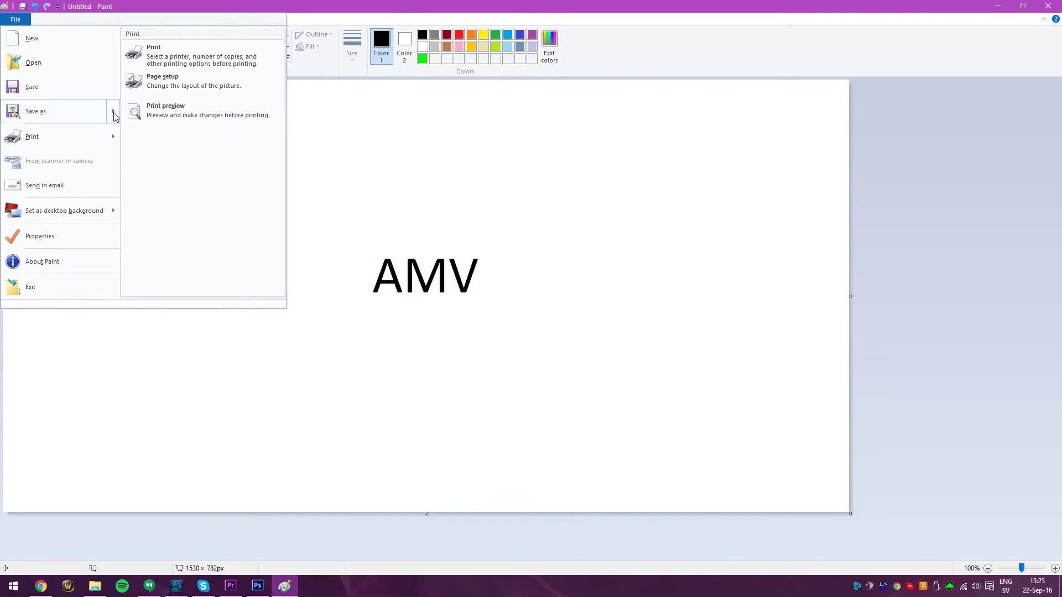
pyautogui.moveTo(111, 111)
pyautogui.click(190, 56)
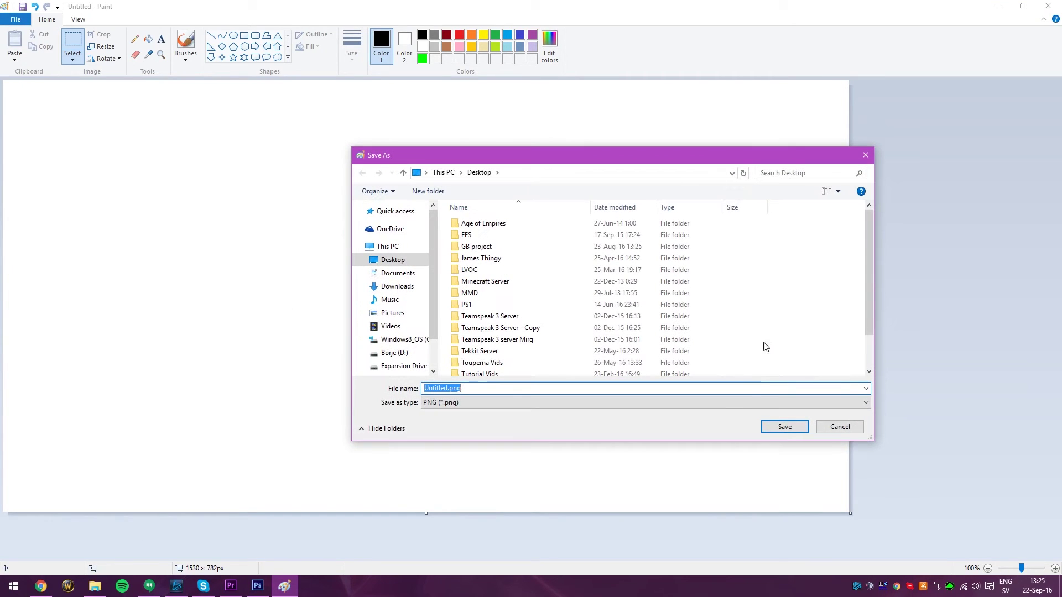
pyautogui.click(390, 259)
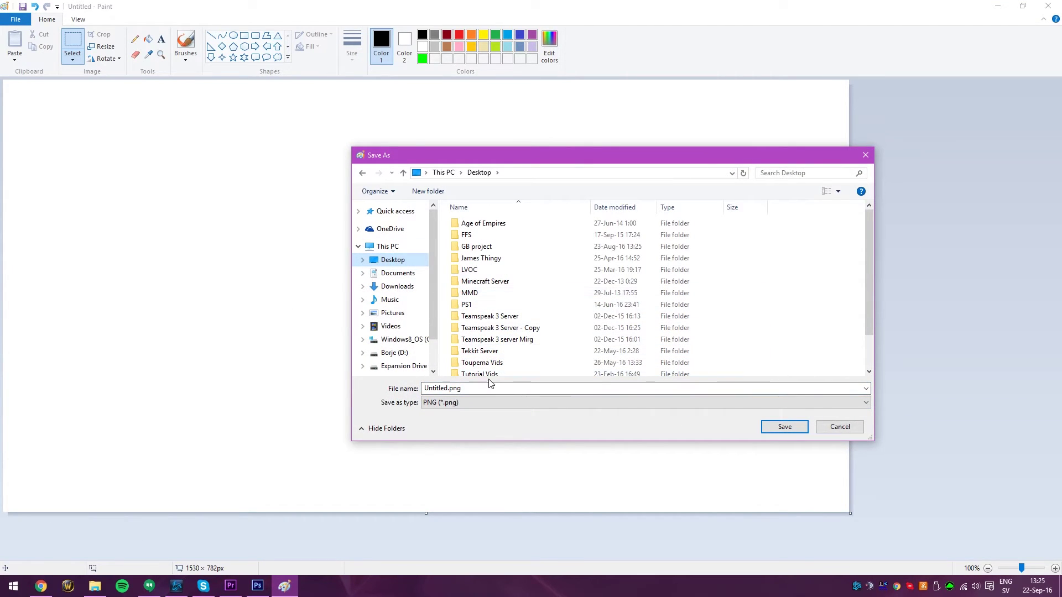
pyautogui.write('wa')
pyautogui.click(539, 398)
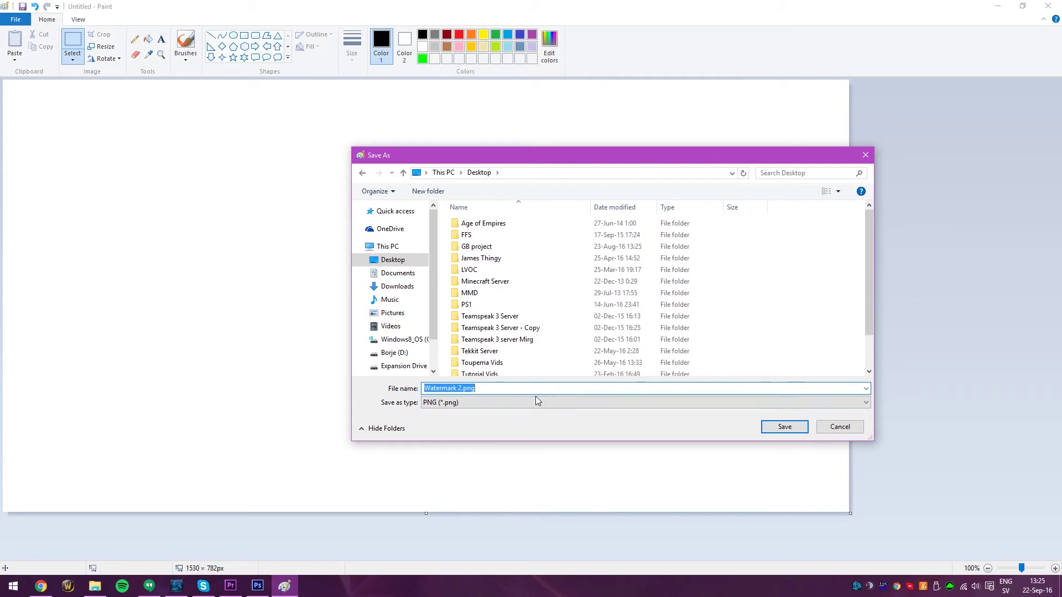
pyautogui.click(780, 429)
pyautogui.click(556, 293)
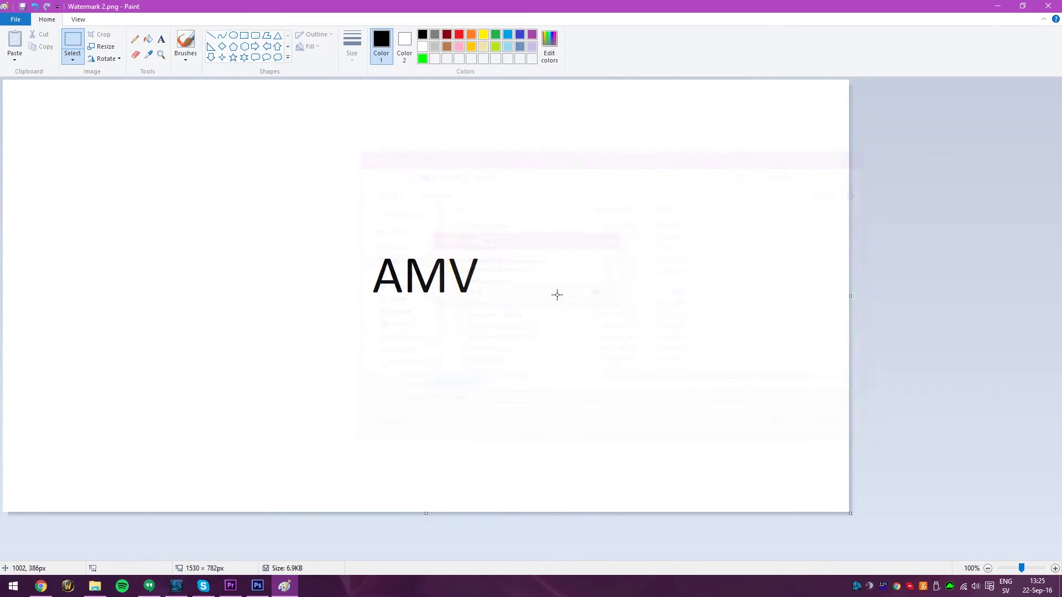
pyautogui.click(997, 6)
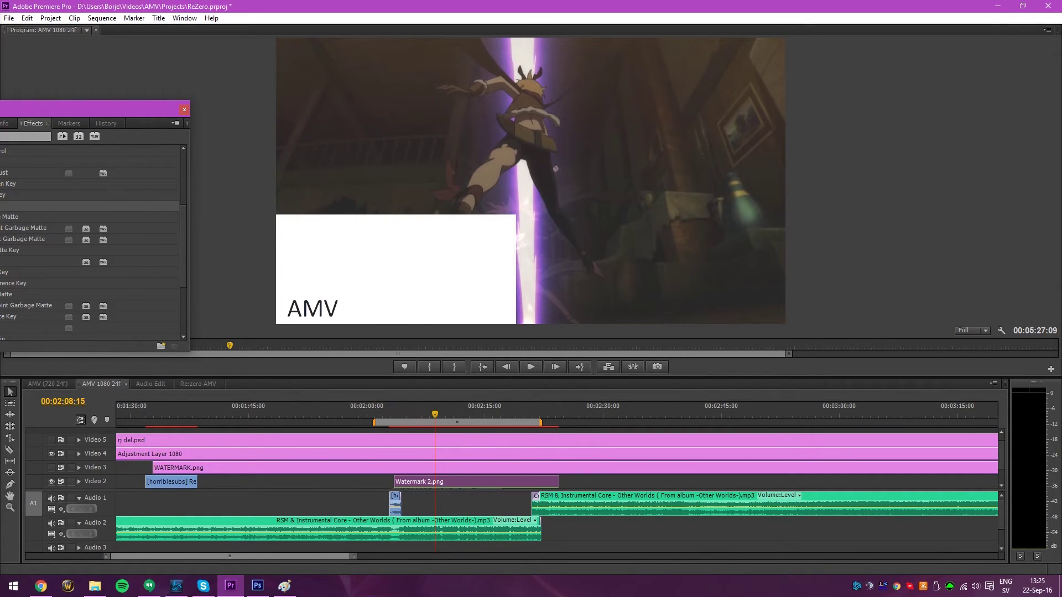
# - Delete the Color Key effect from Watermark 2.png in Effect Controls
pyautogui.click(184, 17)
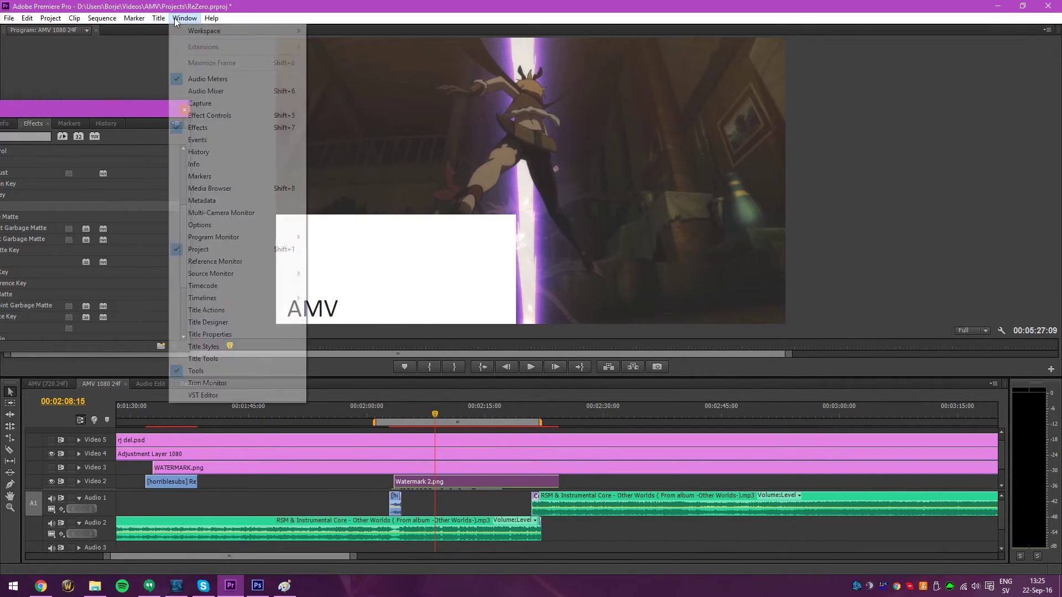
pyautogui.click(211, 105)
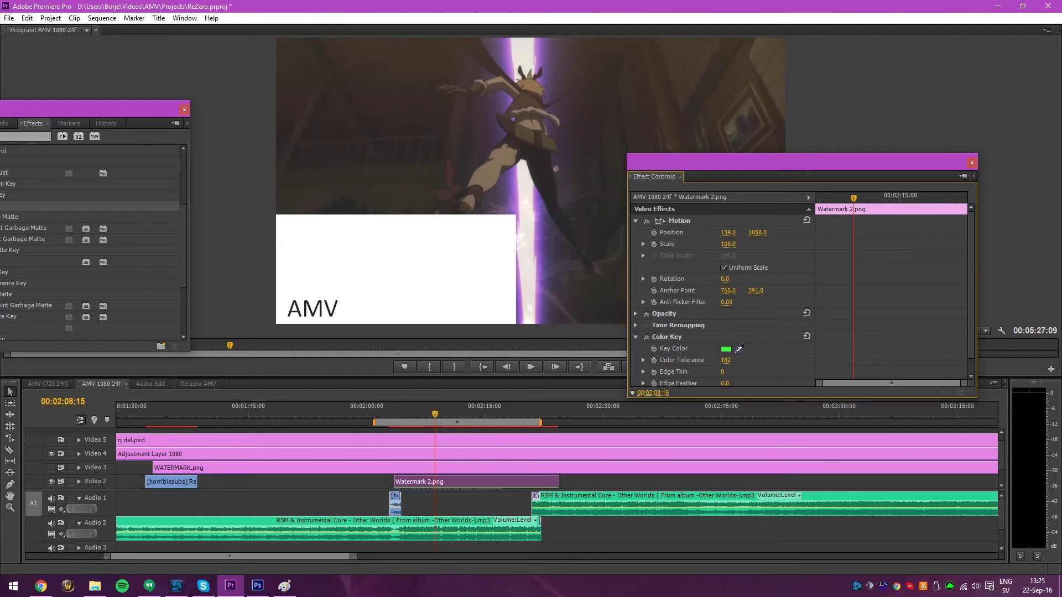
pyautogui.click(676, 337)
pyautogui.press('Delete')
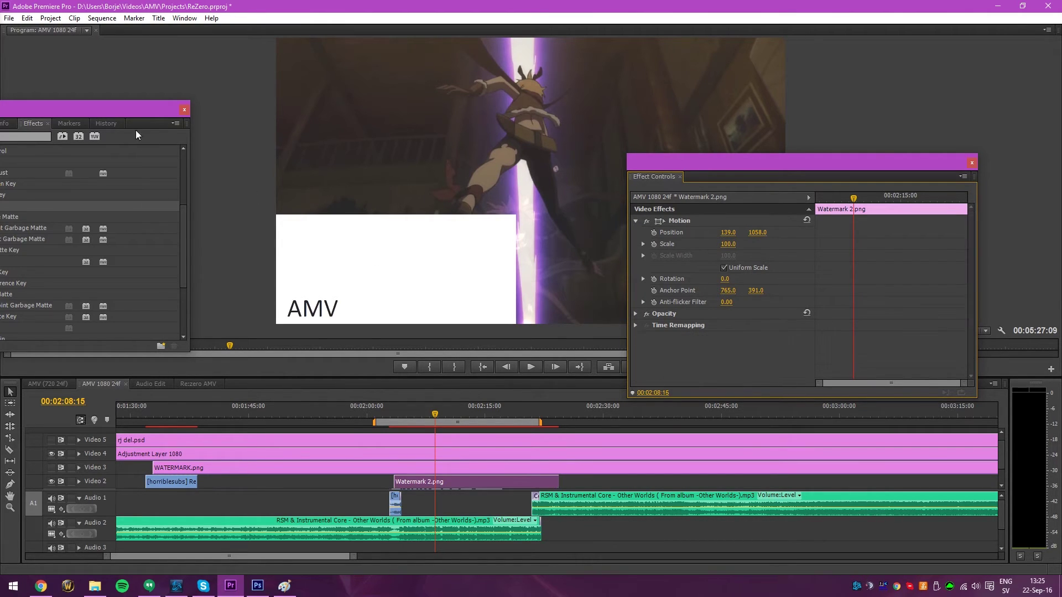
# - Apply Luma Key to the watermark with 85% threshold and 100% cutoff, checking frames near 00:02:08:15
pyautogui.moveTo(100, 114); pyautogui.dragTo(168, 100)
pyautogui.moveTo(61, 247); pyautogui.dragTo(838, 357)
pyautogui.click(728, 349)
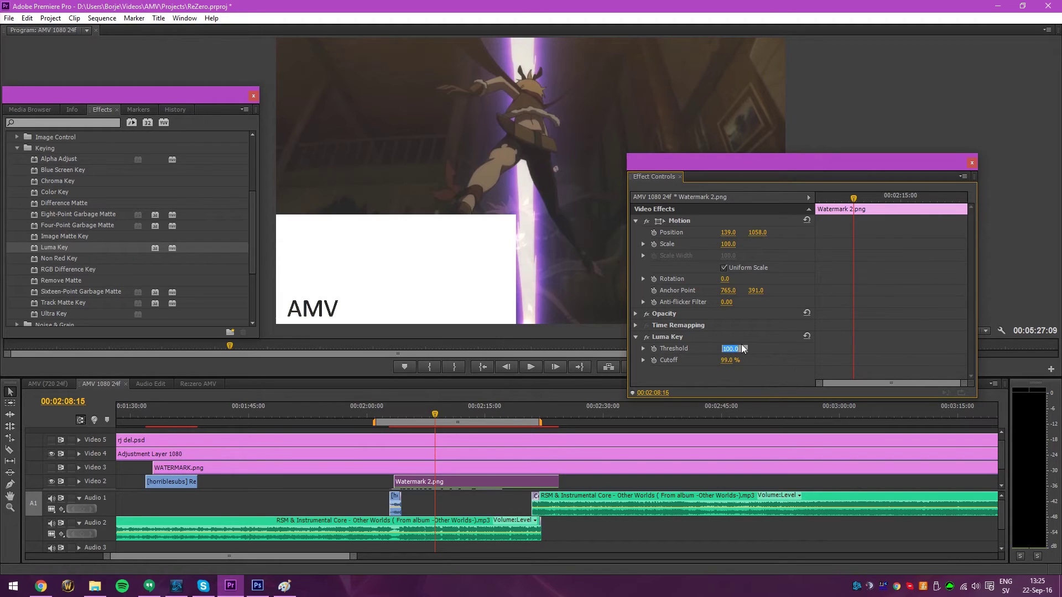
pyautogui.write('99')
pyautogui.moveTo(728, 348); pyautogui.dragTo(722, 349)
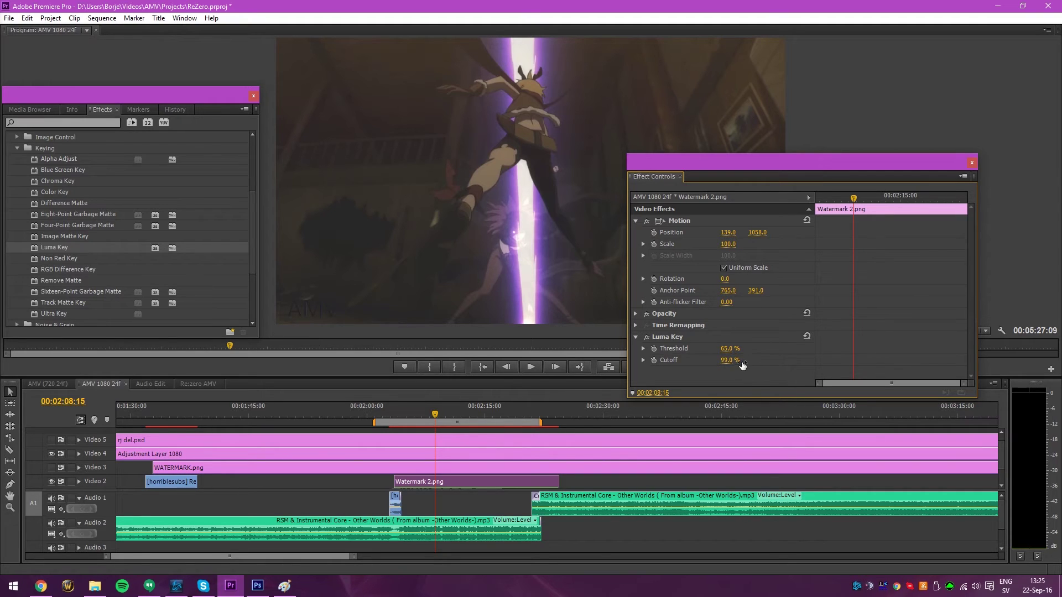
pyautogui.moveTo(727, 348)
pyautogui.mouseDown()
pyautogui.moveTo(744, 348)
pyautogui.moveTo(732, 361)
pyautogui.moveTo(710, 349)
pyautogui.moveTo(735, 348)
pyautogui.mouseUp()
pyautogui.click(441, 414)
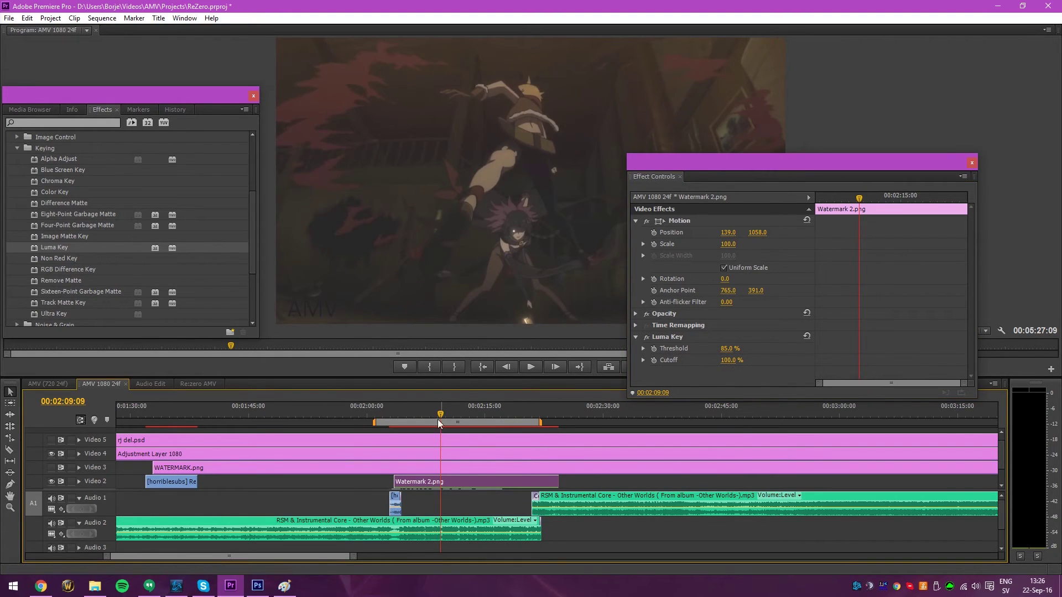
pyautogui.moveTo(484, 413); pyautogui.dragTo(435, 415)
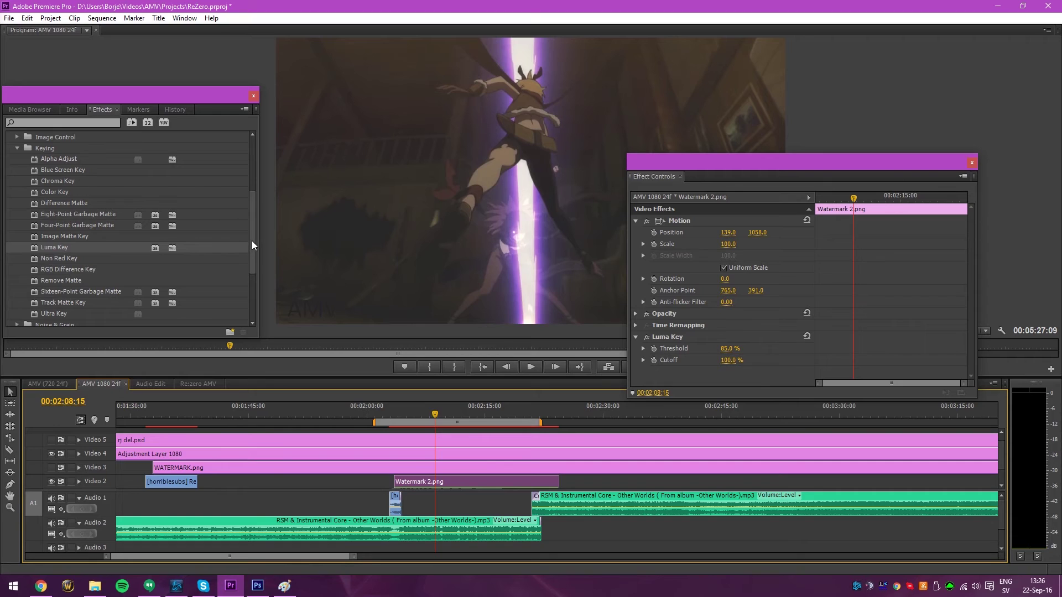
pyautogui.moveTo(251, 268); pyautogui.dragTo(247, 279)
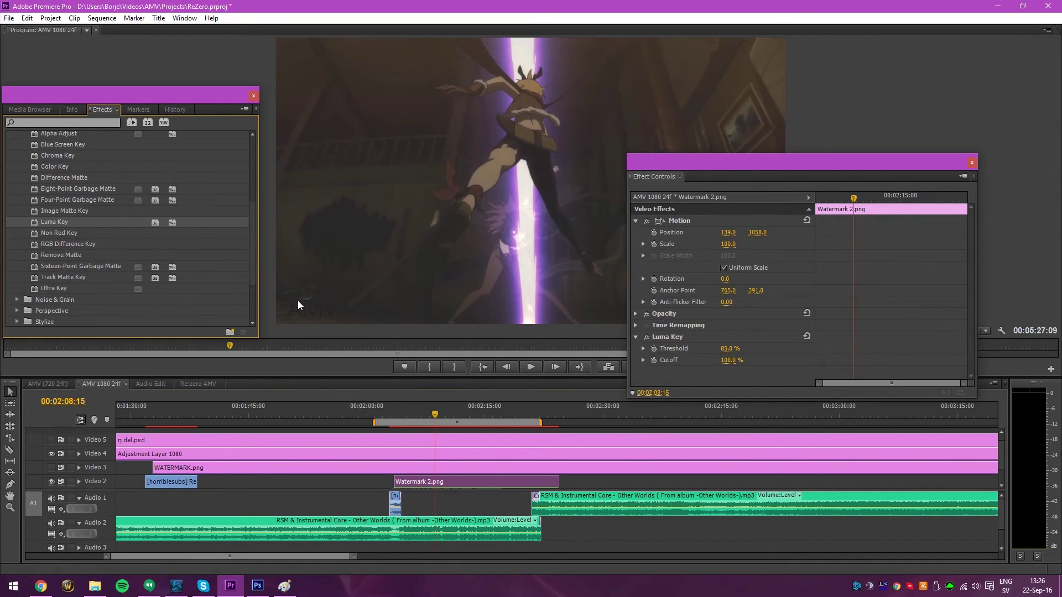
# - Move the playhead to 00:02:10:16 to see the grey AMV text over the bright eye close-up
pyautogui.click(451, 412)
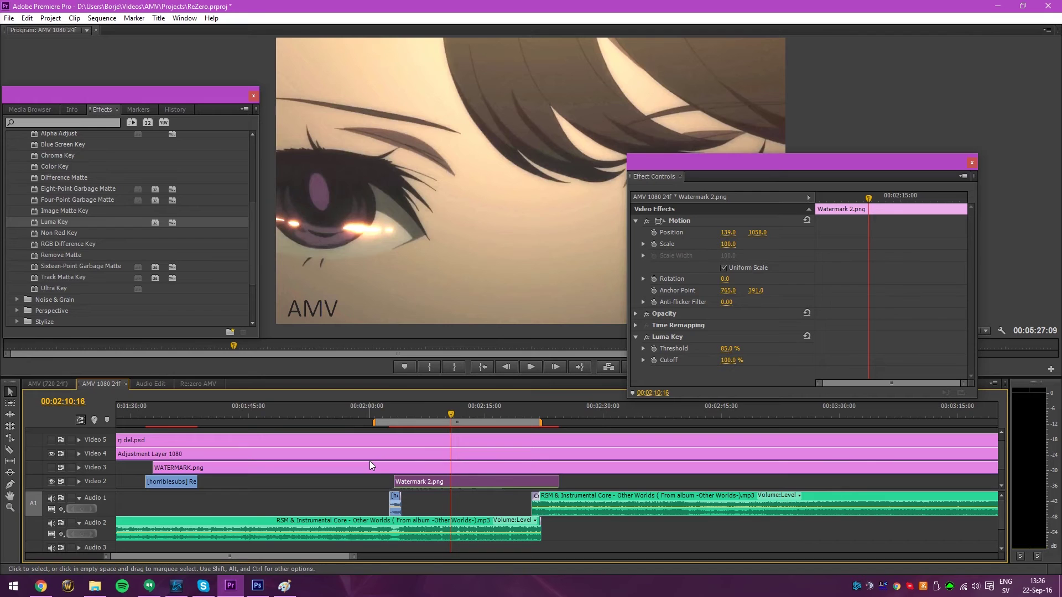
pyautogui.scroll(3, 117, 244)
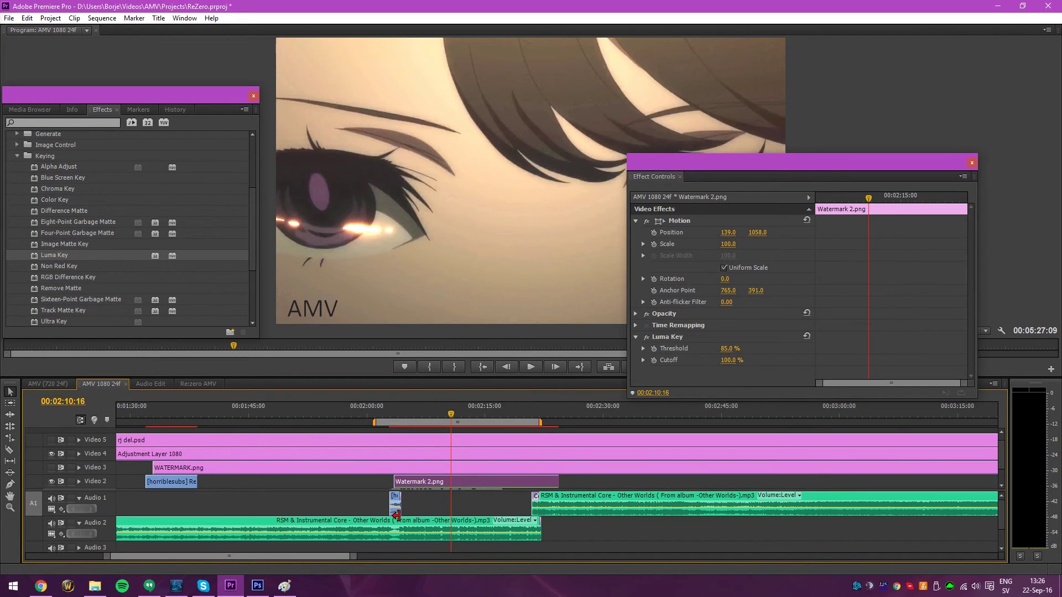
pyautogui.click(257, 586)
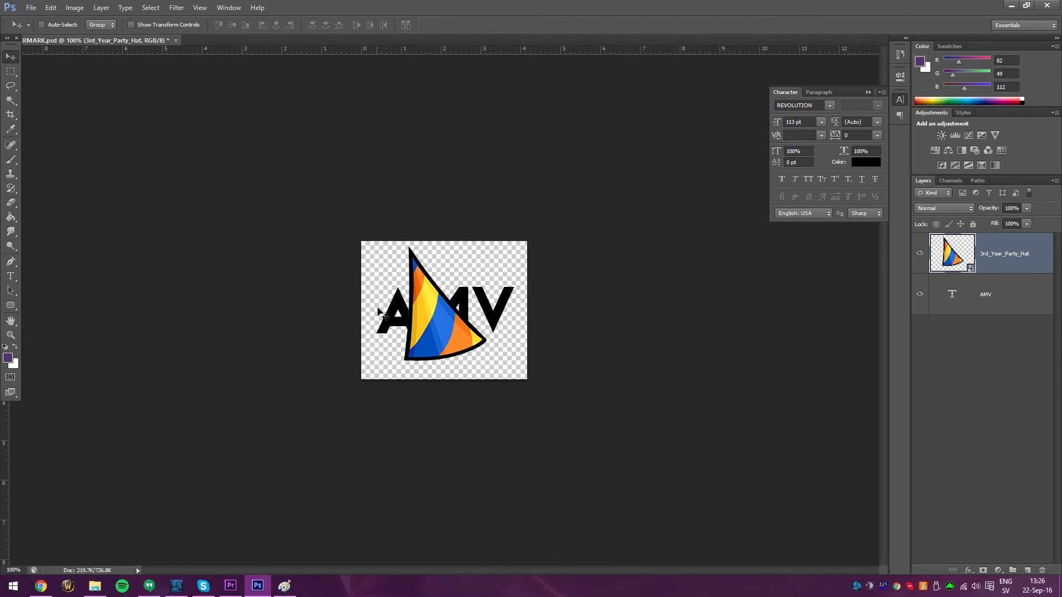
pyautogui.click(284, 586)
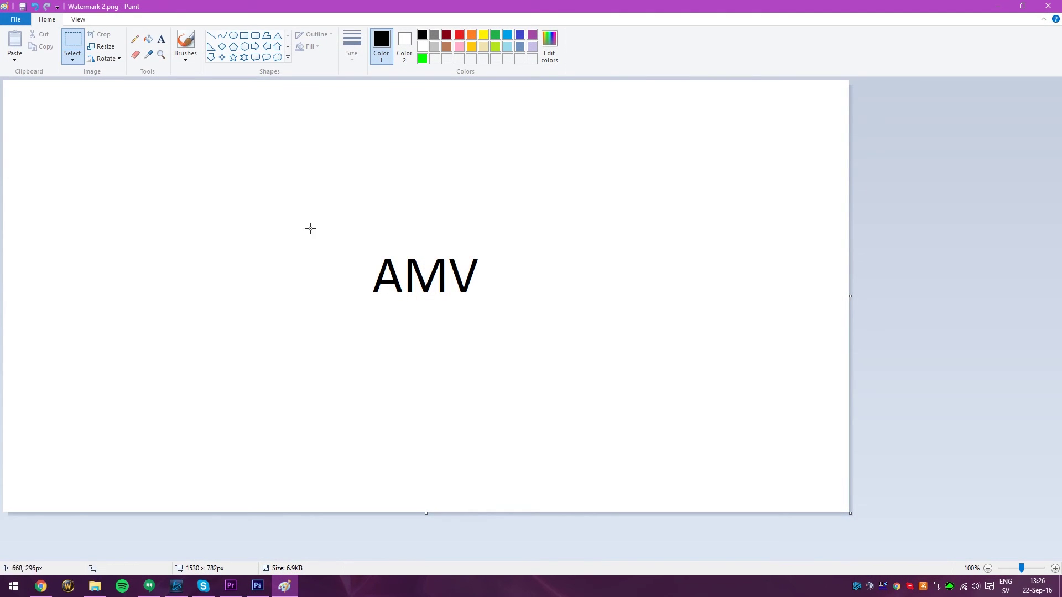
pyautogui.click(232, 587)
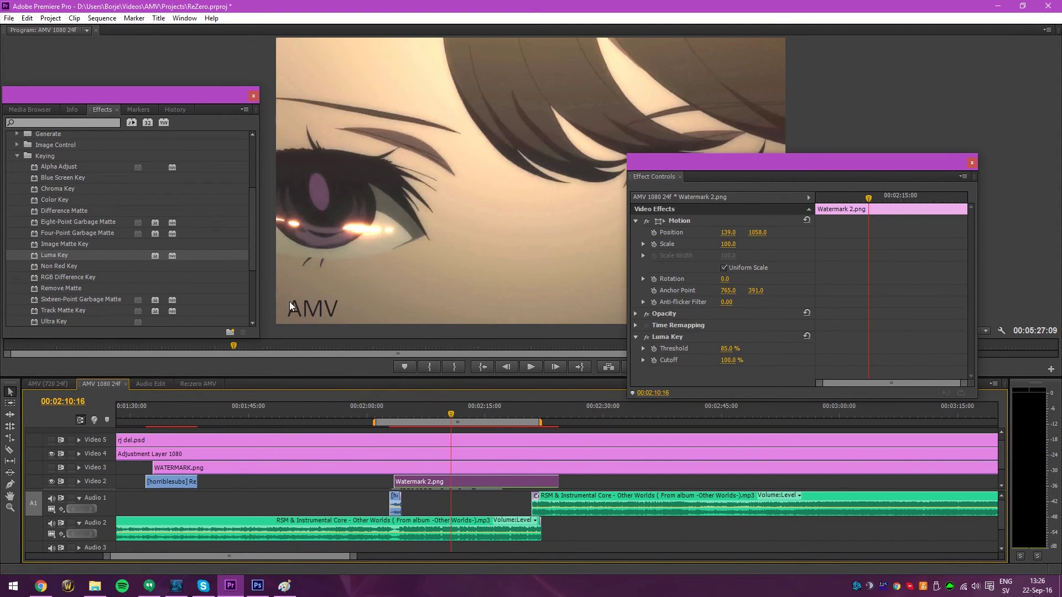
# - Set Watermark 2.png's Opacity to 50% and preview it around 00:02:06:16
pyautogui.click(665, 315)
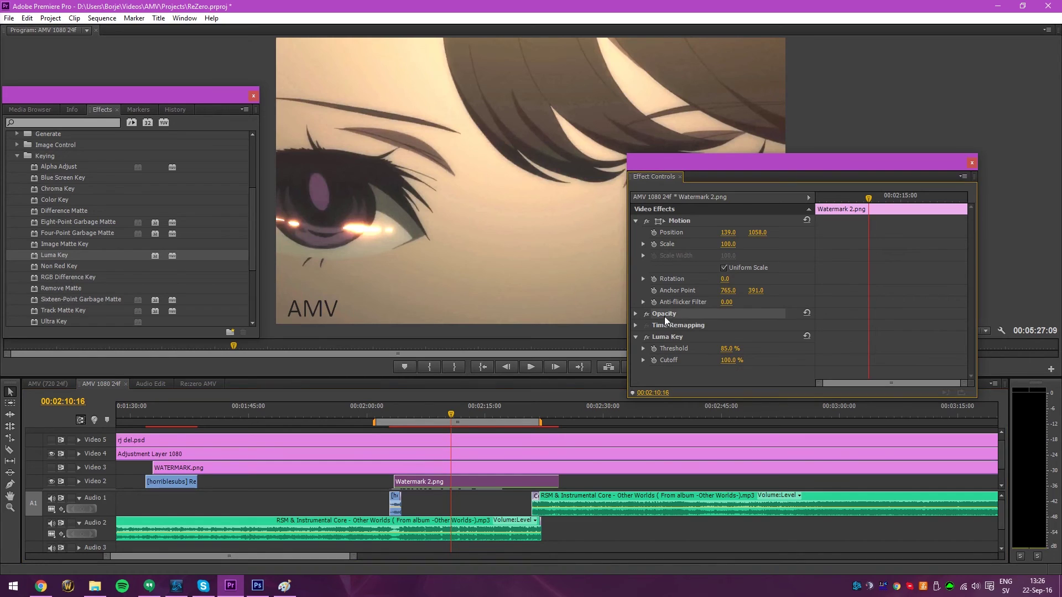
pyautogui.click(635, 314)
pyautogui.click(730, 325)
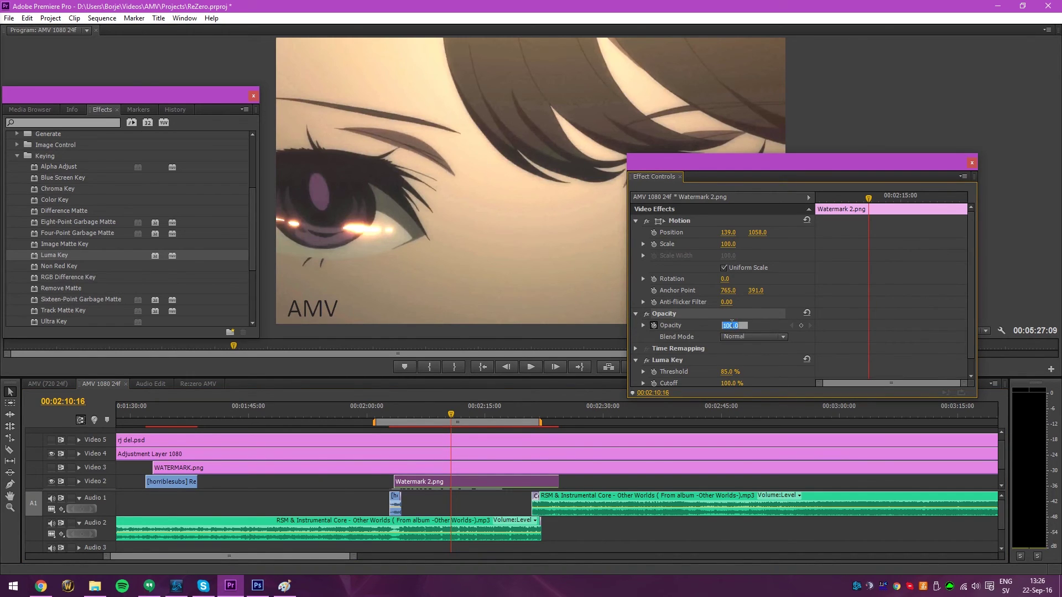
pyautogui.write('50')
pyautogui.press('Return')
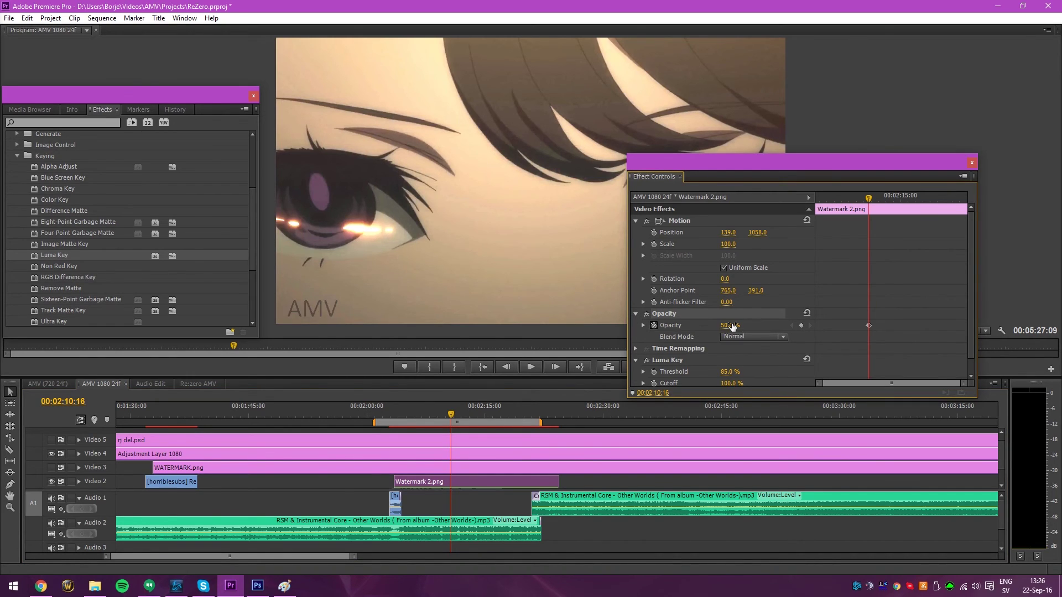
pyautogui.moveTo(484, 416)
pyautogui.mouseDown()
pyautogui.moveTo(506, 412)
pyautogui.moveTo(469, 408)
pyautogui.mouseUp()
pyautogui.click(419, 416)
pyautogui.scroll(-5, 489, 472)
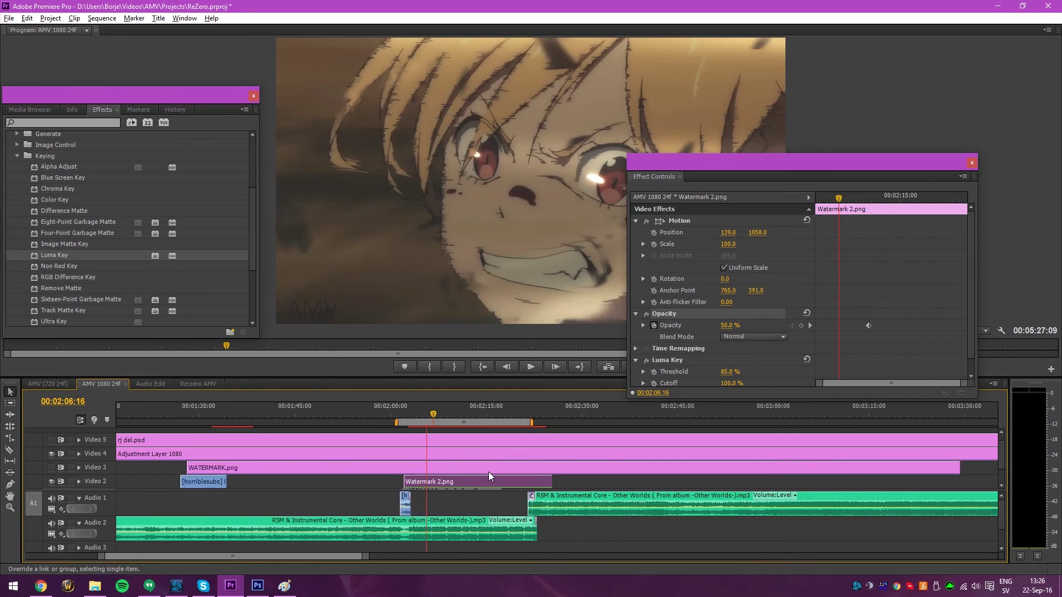
# - Zoom the timeline and extend the work area to the sequence end near 00:04:36:23
pyautogui.click(120, 440)
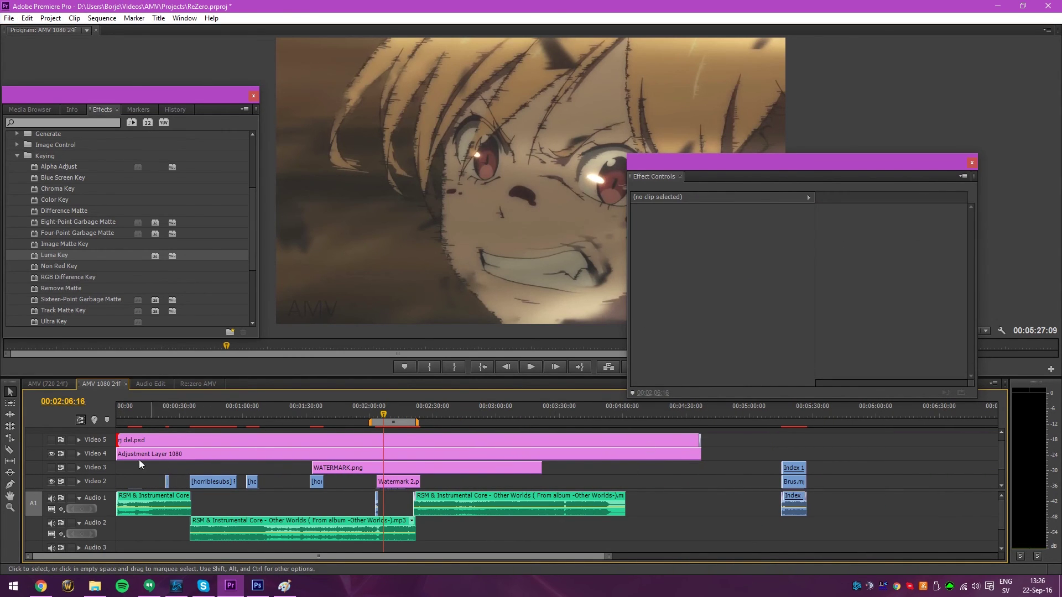
pyautogui.scroll(5, 98, 452)
pyautogui.scroll(-5, 295, 458)
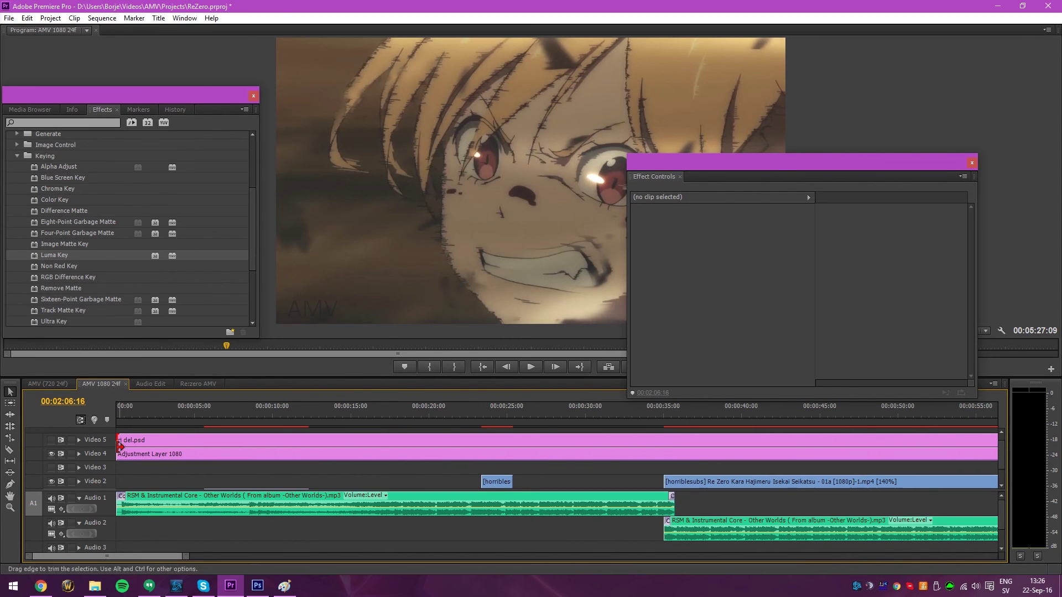
pyautogui.scroll(-3, 297, 457)
pyautogui.scroll(-3, 297, 457)
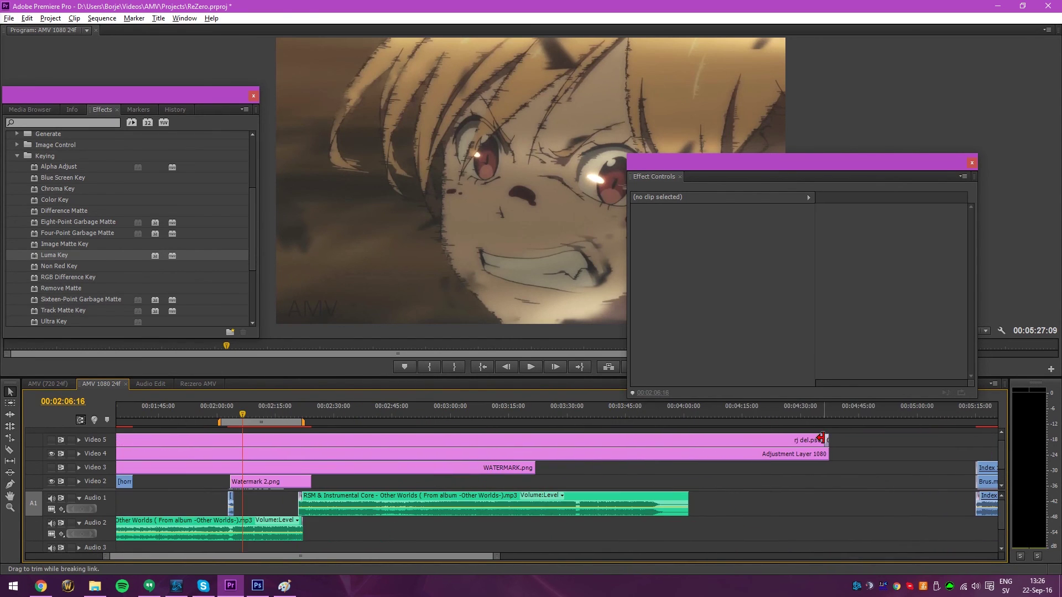
pyautogui.click(827, 424)
pyautogui.doubleClick(823, 421)
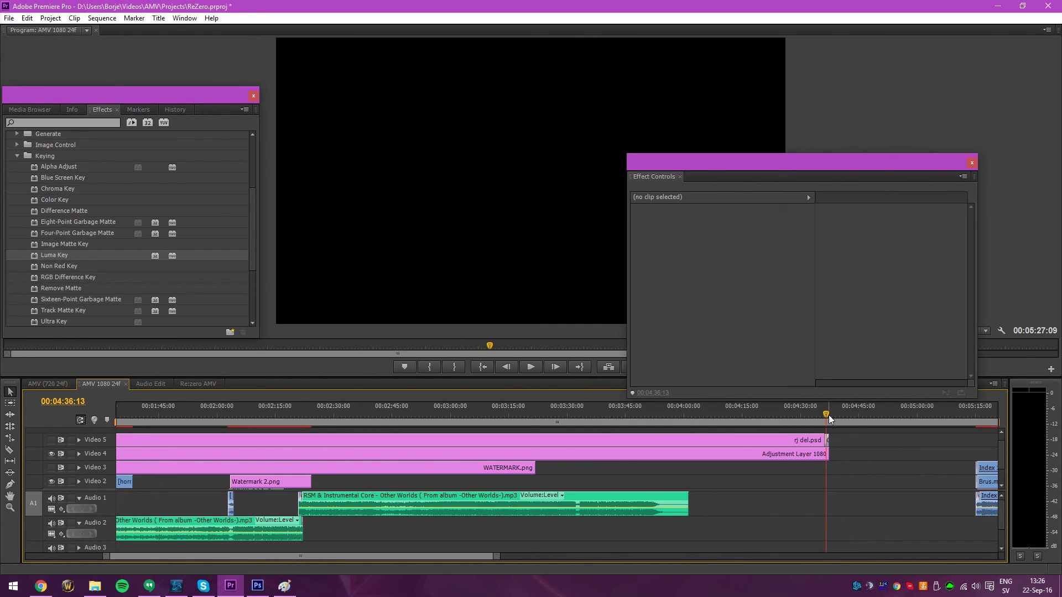
pyautogui.moveTo(829, 415); pyautogui.dragTo(814, 413)
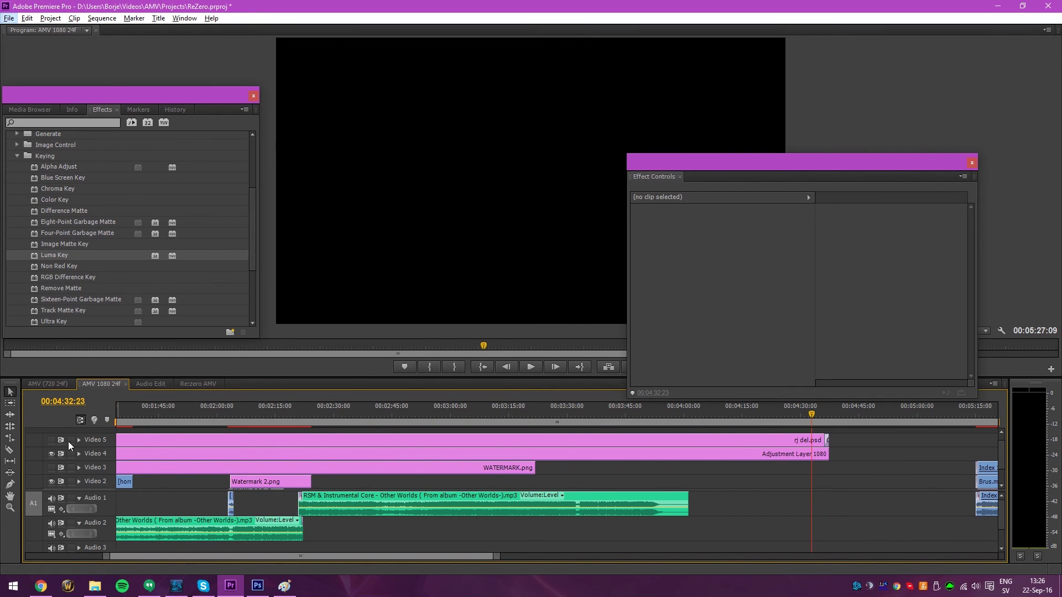
# - Turn Video 5 back on so the rj del.psd logo shows, then check at 00:02:14:03
pyautogui.click(51, 439)
pyautogui.moveTo(815, 414)
pyautogui.mouseDown()
pyautogui.moveTo(831, 416)
pyautogui.moveTo(822, 416)
pyautogui.mouseUp()
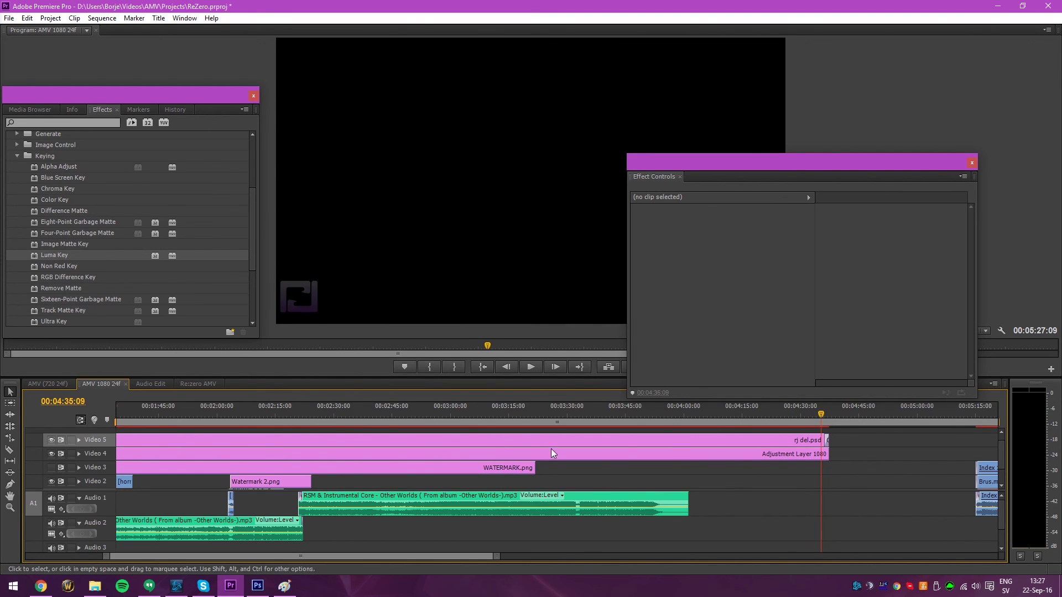
pyautogui.scroll(-5, 487, 446)
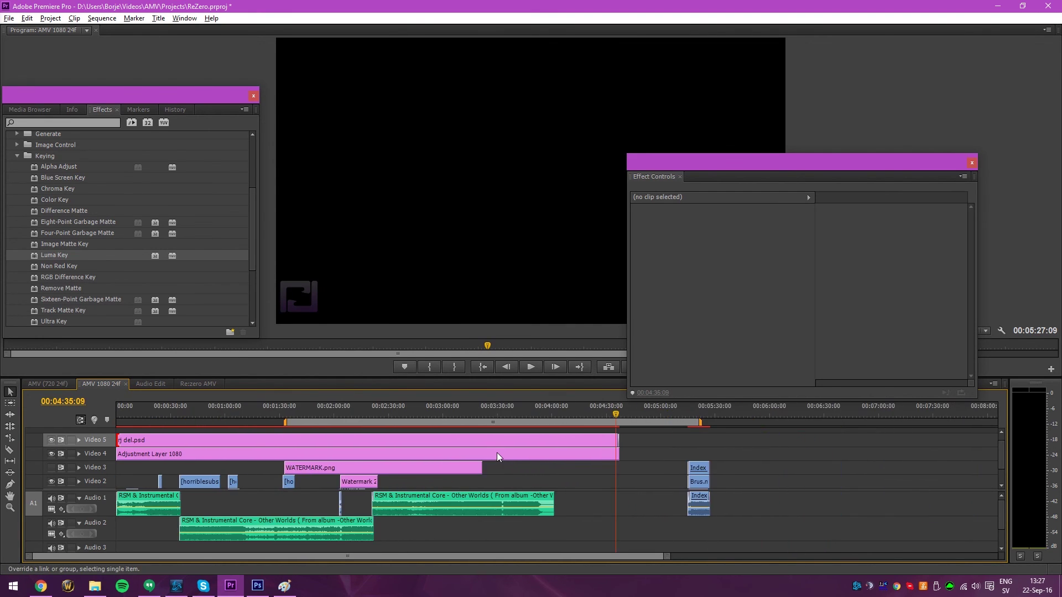
pyautogui.click(244, 411)
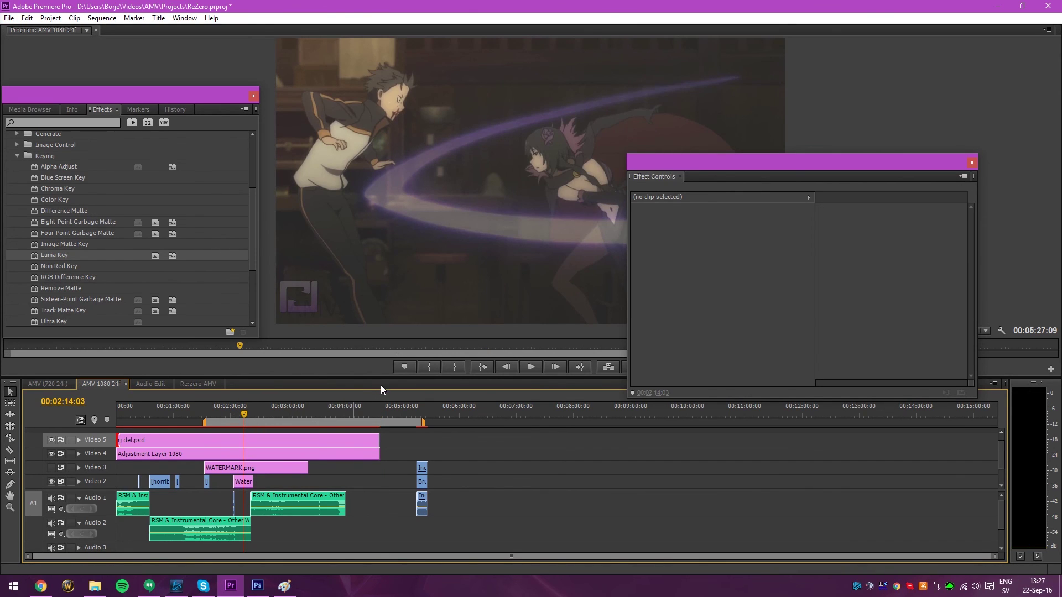